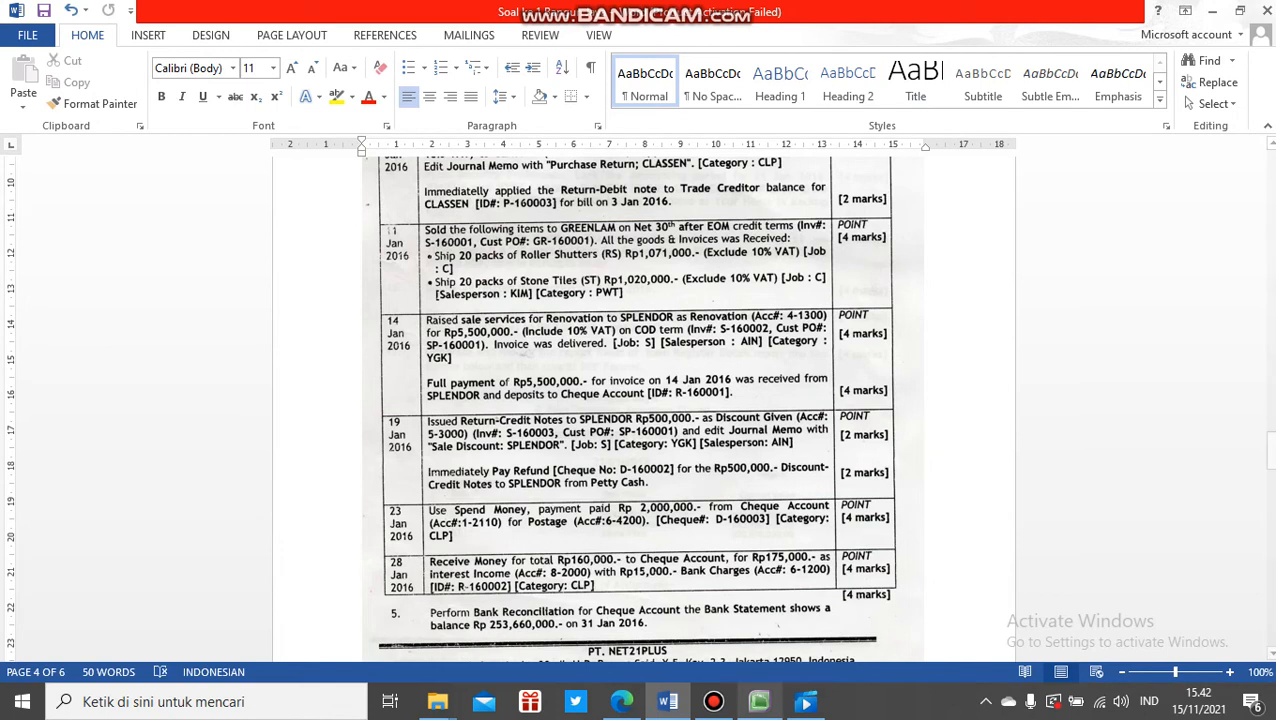
Switch from the Word exam sheet to MYOB Accounting's Banking command centre.
left_click(759, 701)
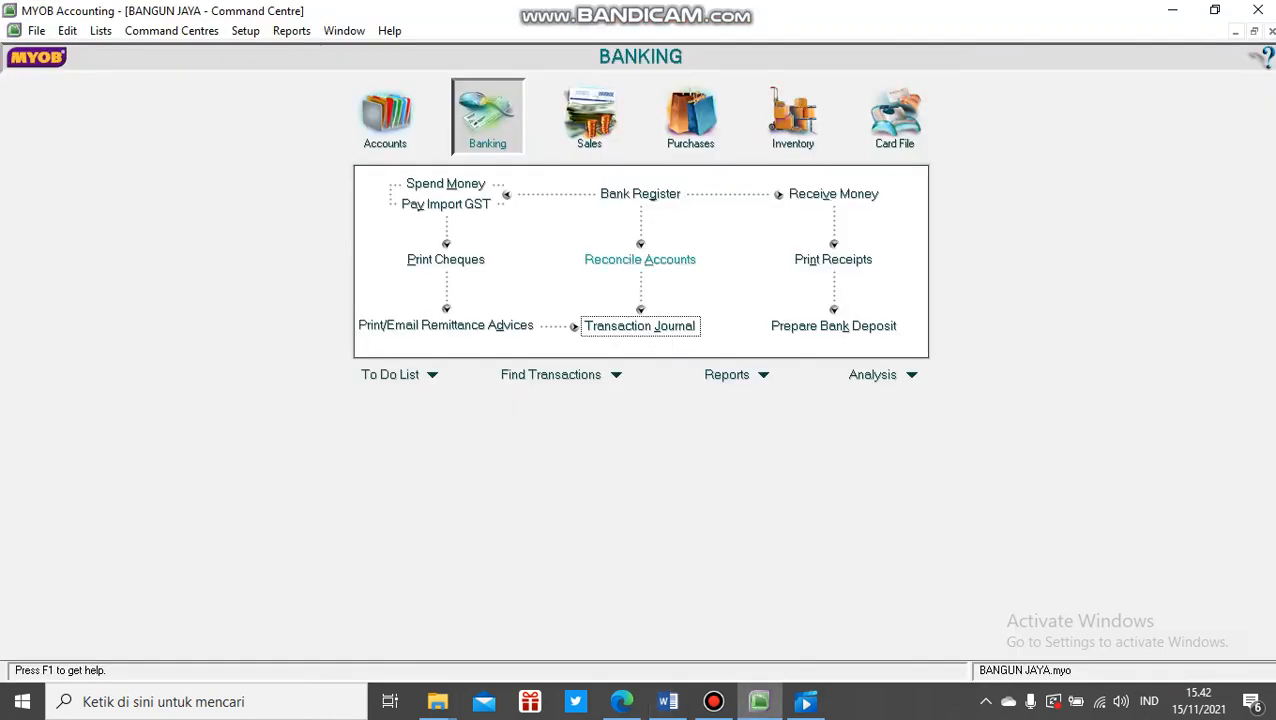
left_click(640, 260)
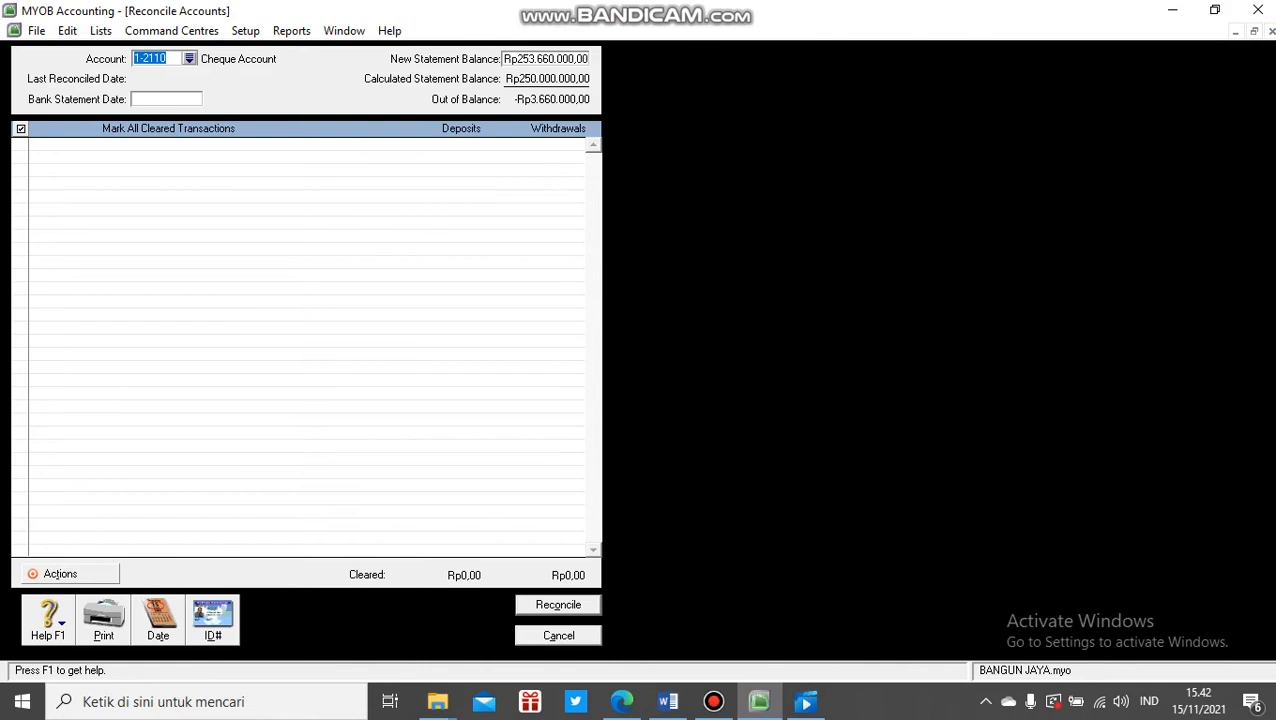
left_click(166, 99)
type("31/01/2016")
key("Tab")
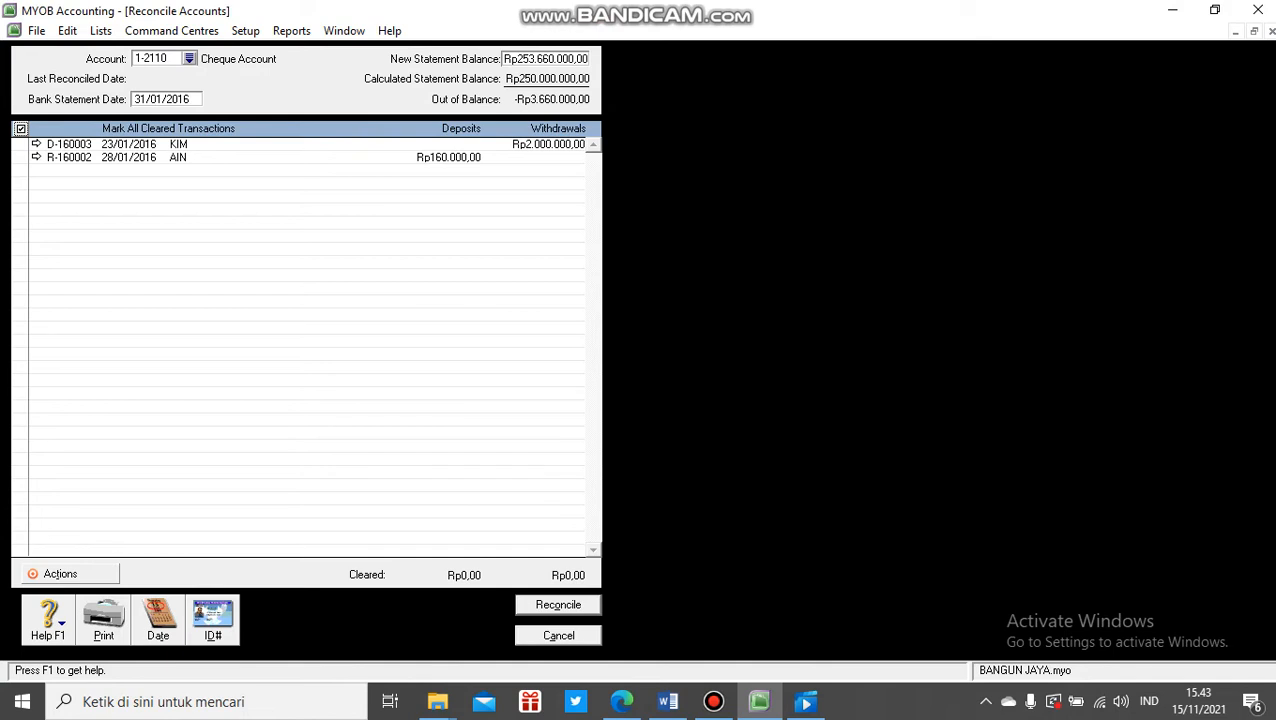
left_click(20, 145)
left_click(20, 157)
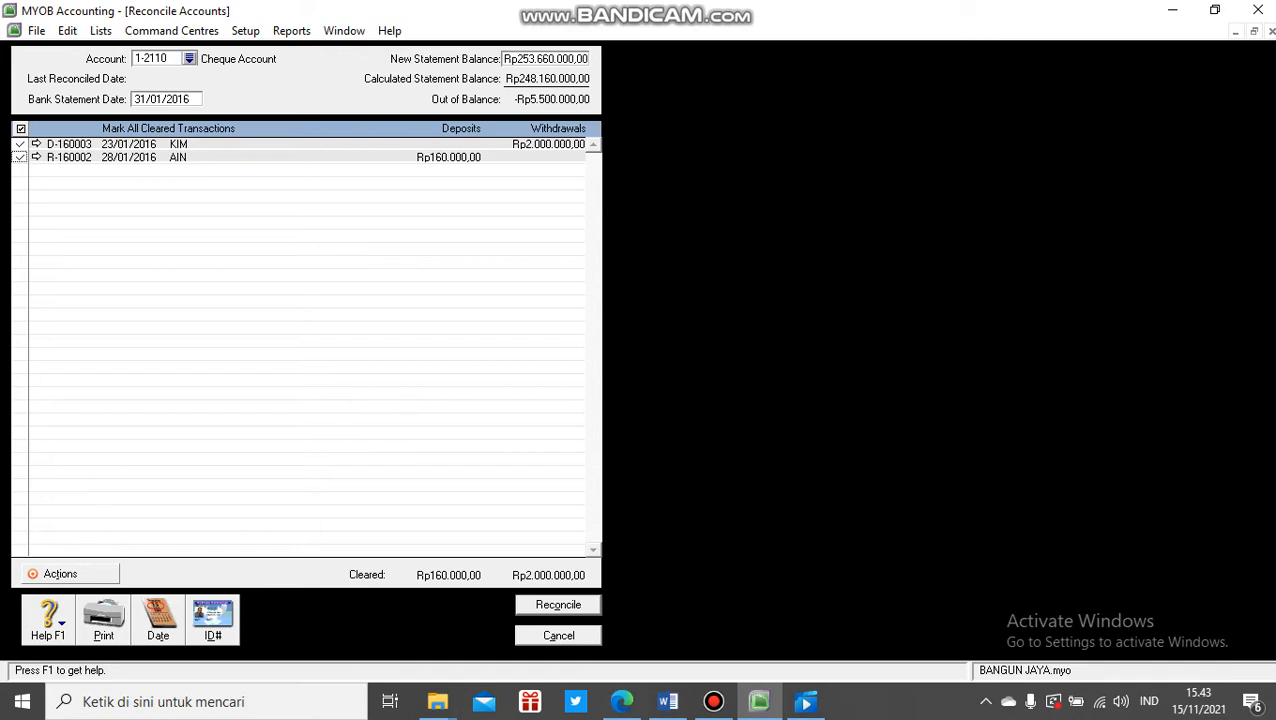
left_click(558, 636)
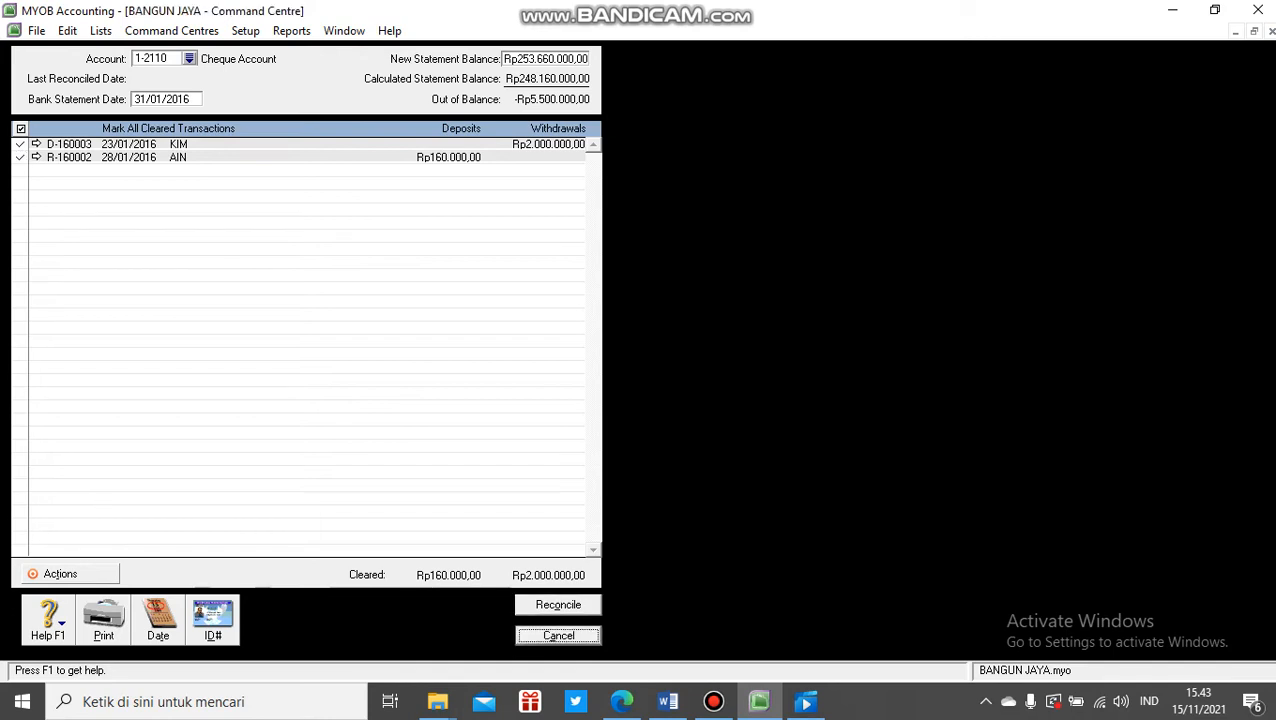
In the Transaction Journal, change the SPLENDOR payment R-160001's date to 14/1/2016 and save.
left_click(640, 326)
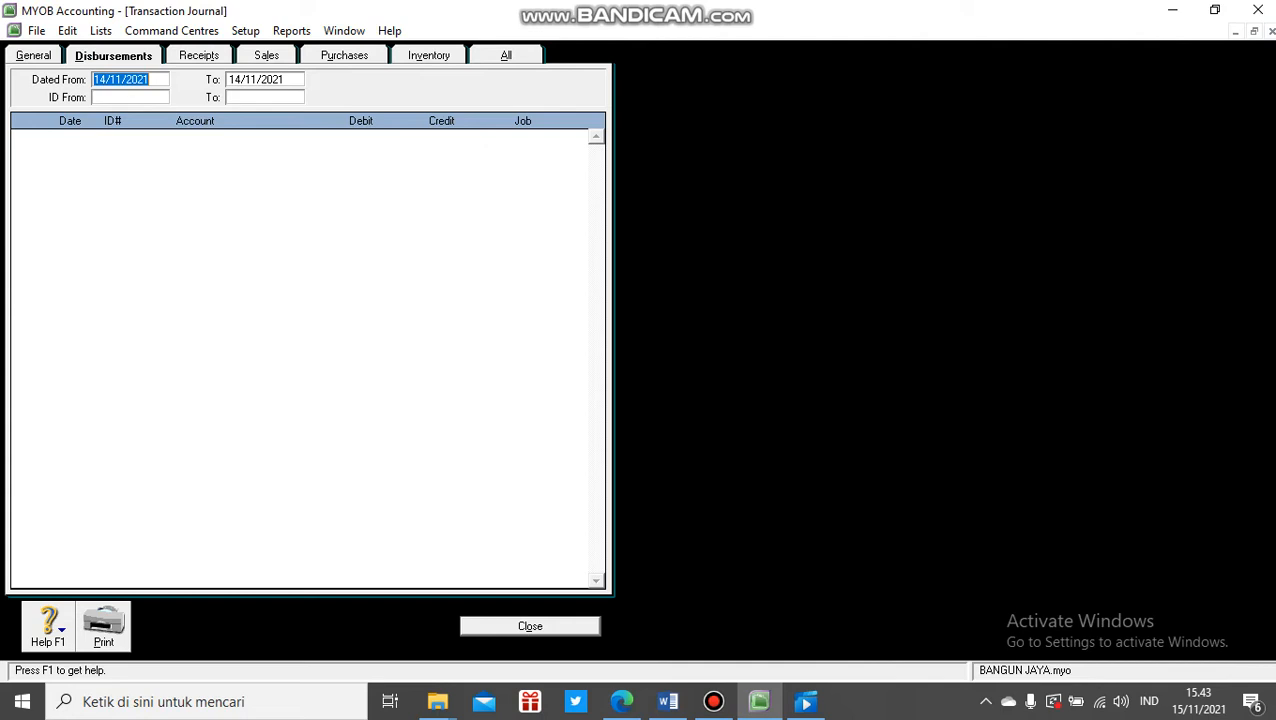
left_click(506, 55)
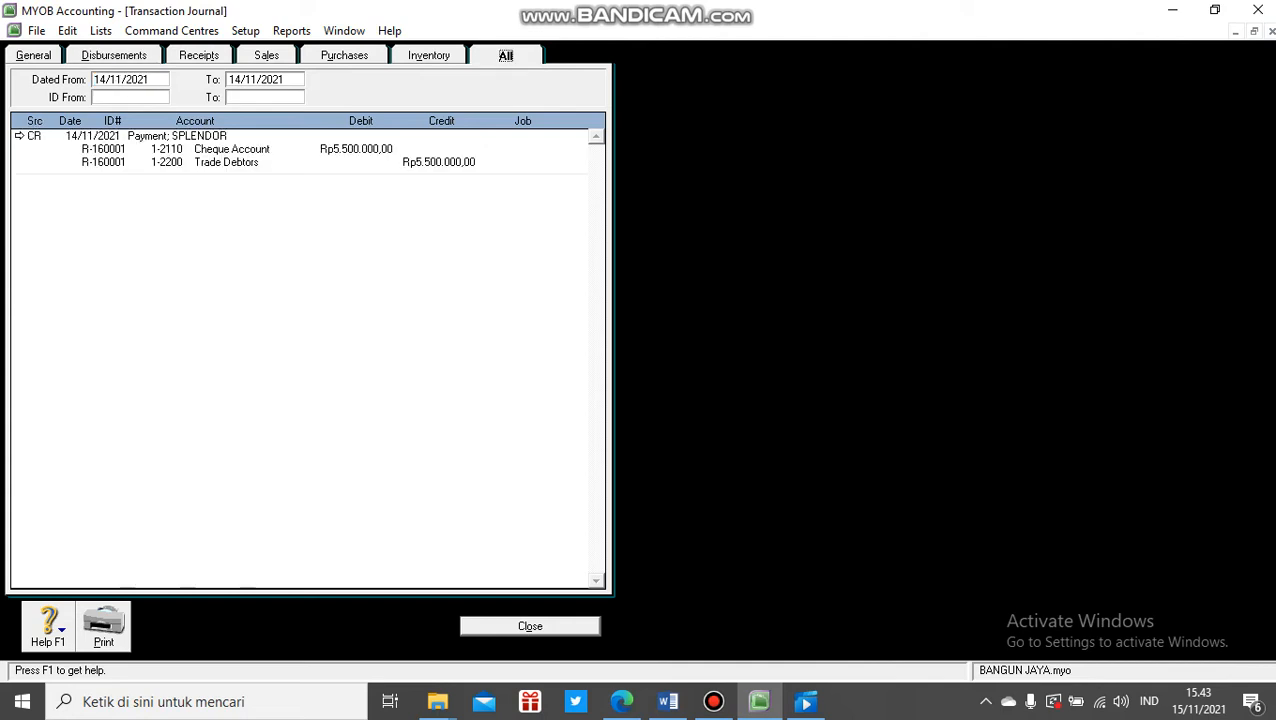
left_click(19, 135)
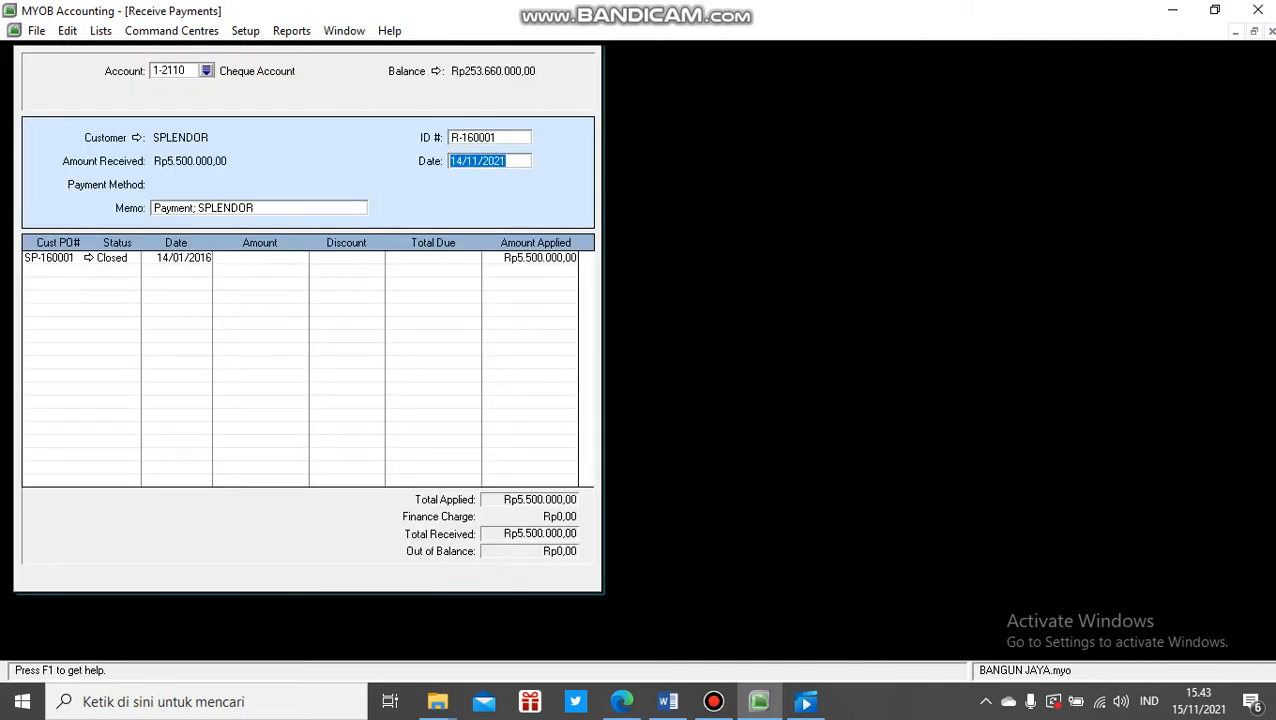
left_click(477, 161)
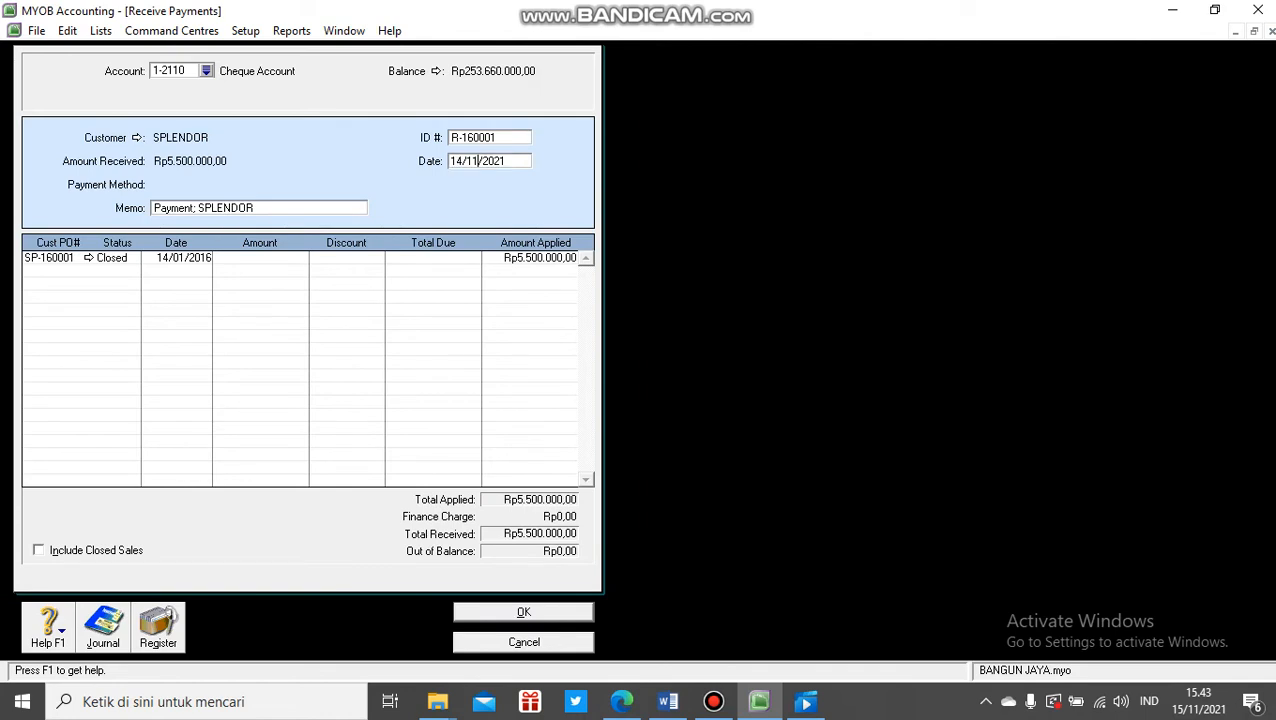
key("BackSpace")
key("End")
key("BackSpace")
key("BackSpace")
type("16")
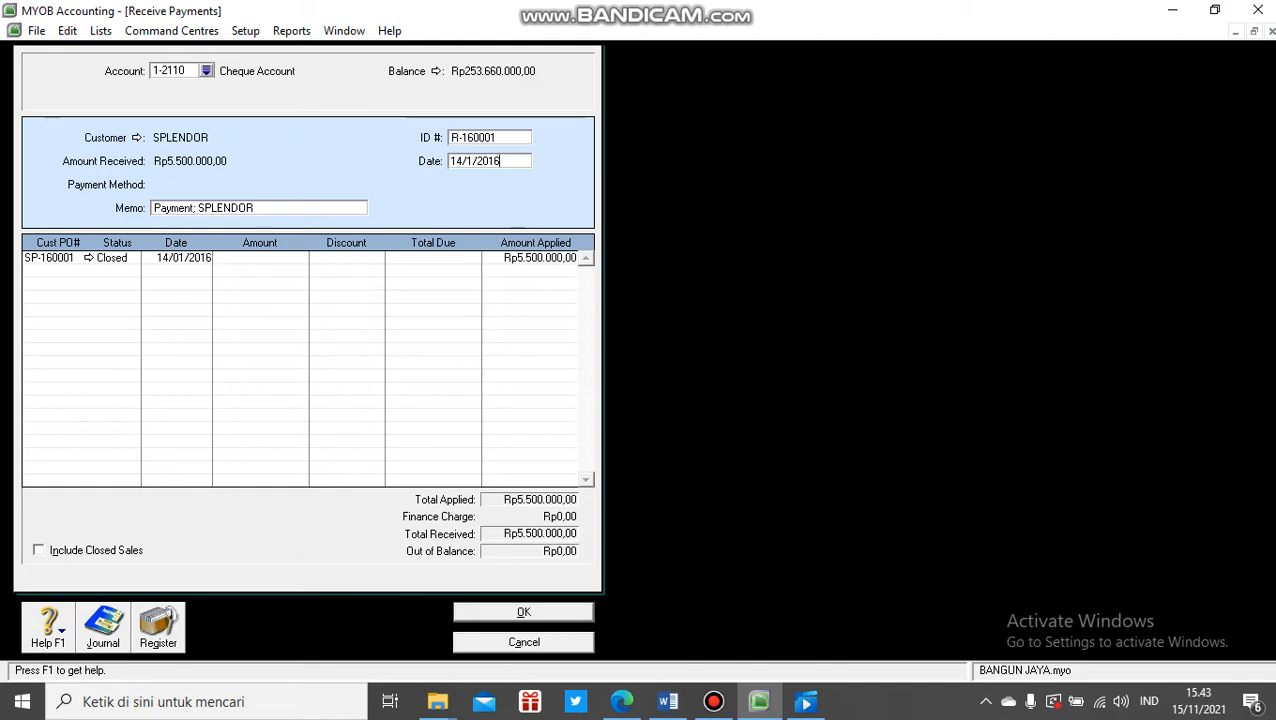
key("Return")
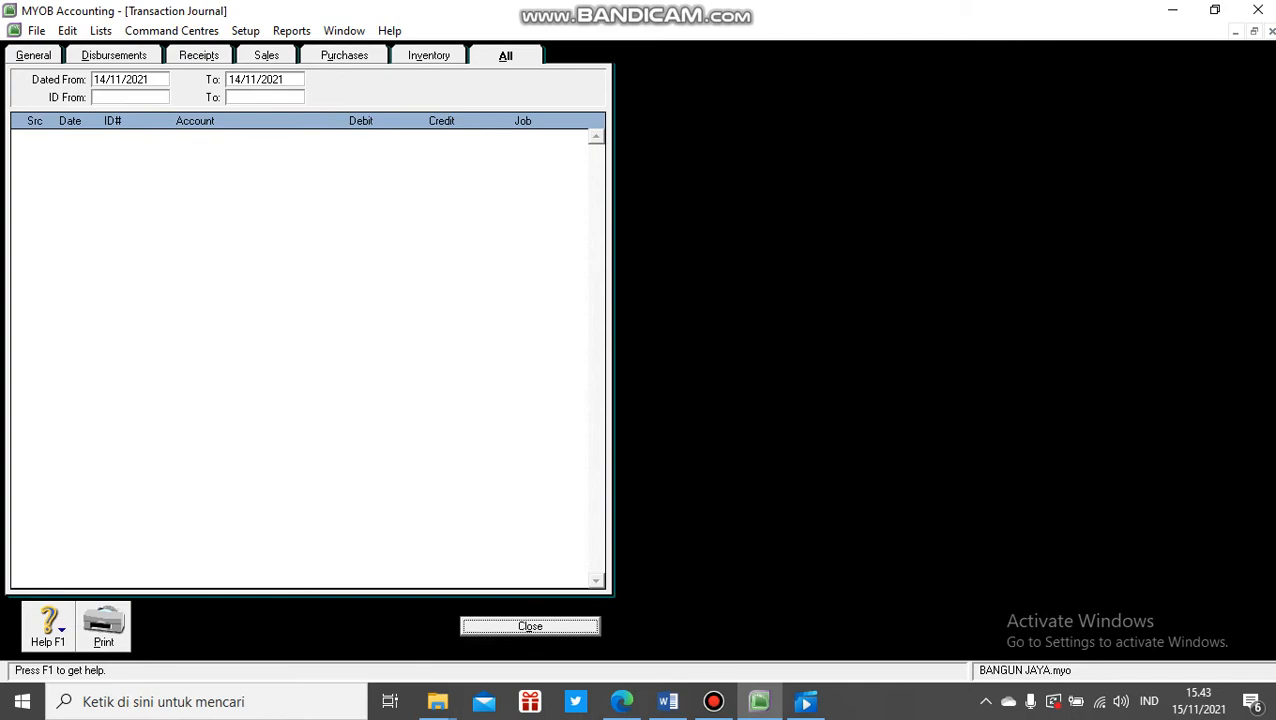
key("Return")
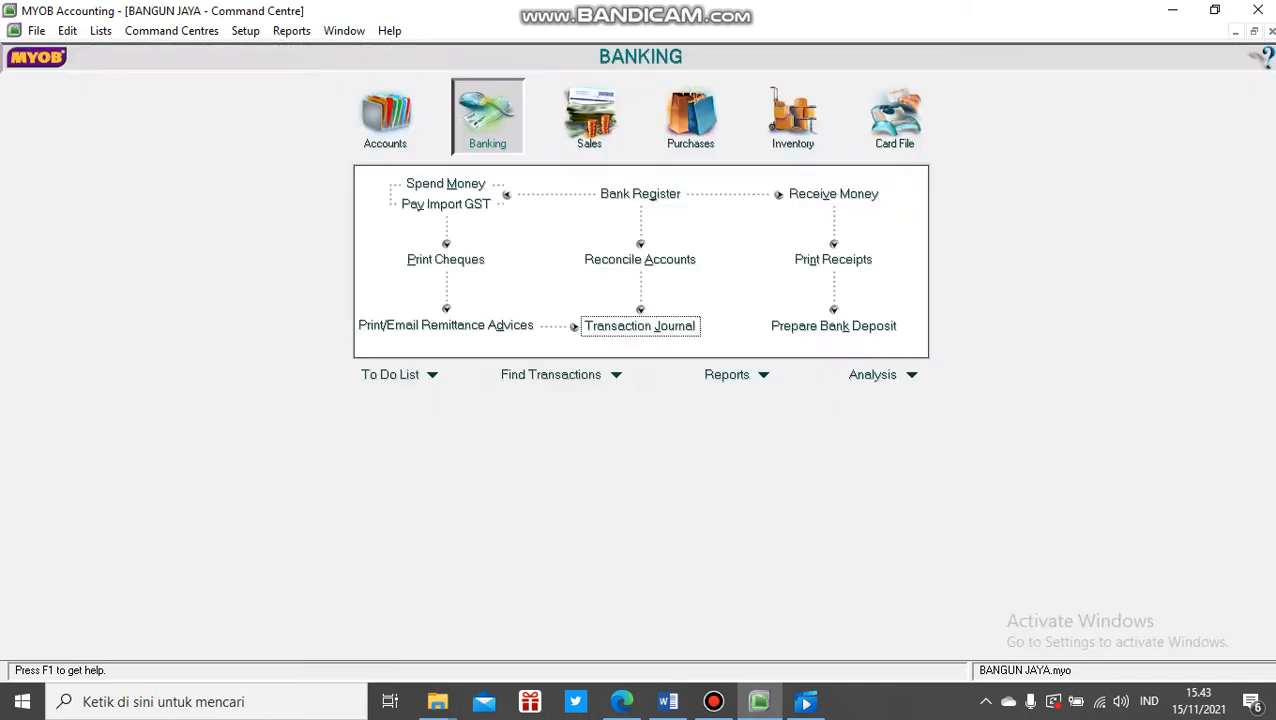
Reconcile the Cheque Account at 31/1/2021 with the R-160001 SPLENDOR payment marked cleared.
left_click(640, 260)
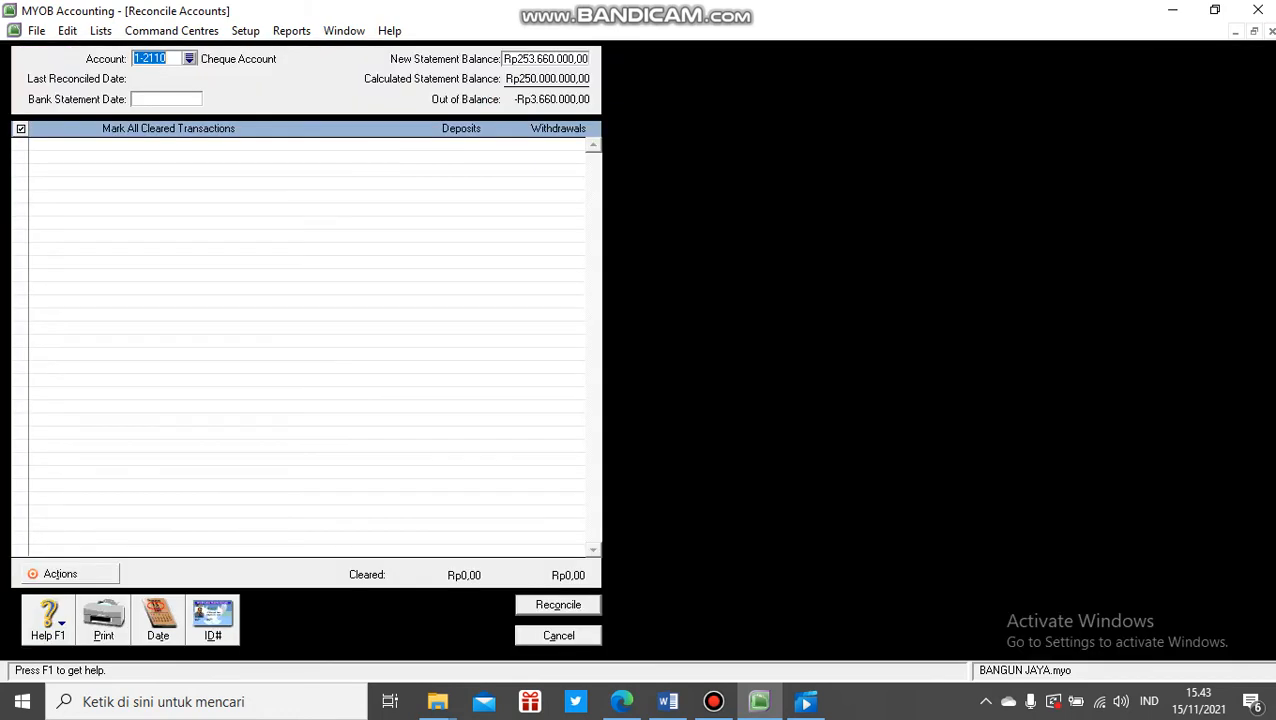
left_click(166, 99)
type("31/1/2021")
key("Tab")
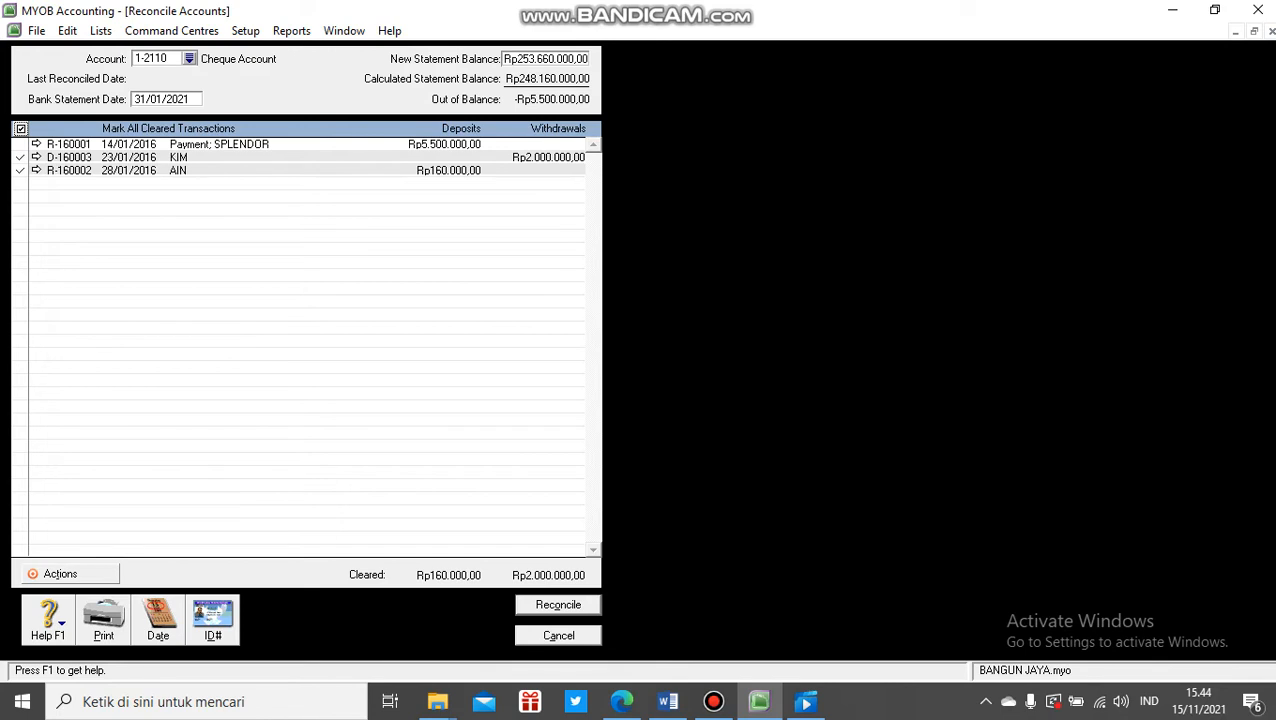
left_click(20, 144)
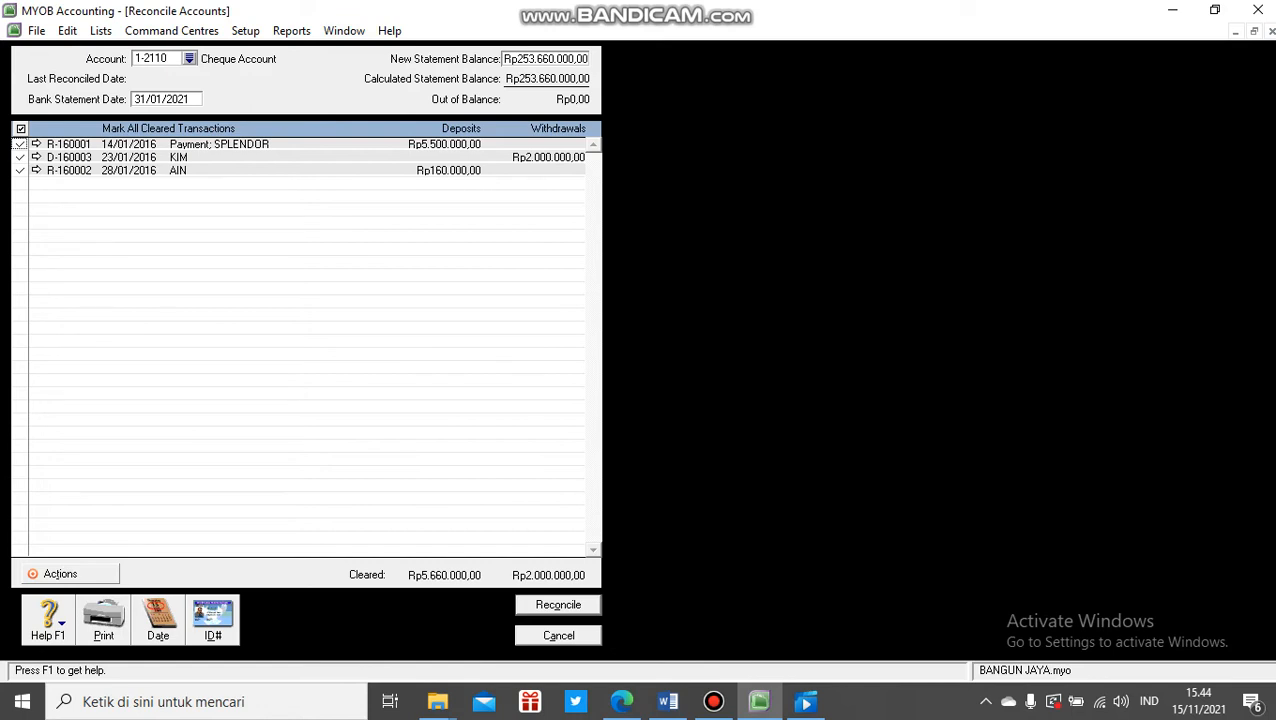
left_click(558, 605)
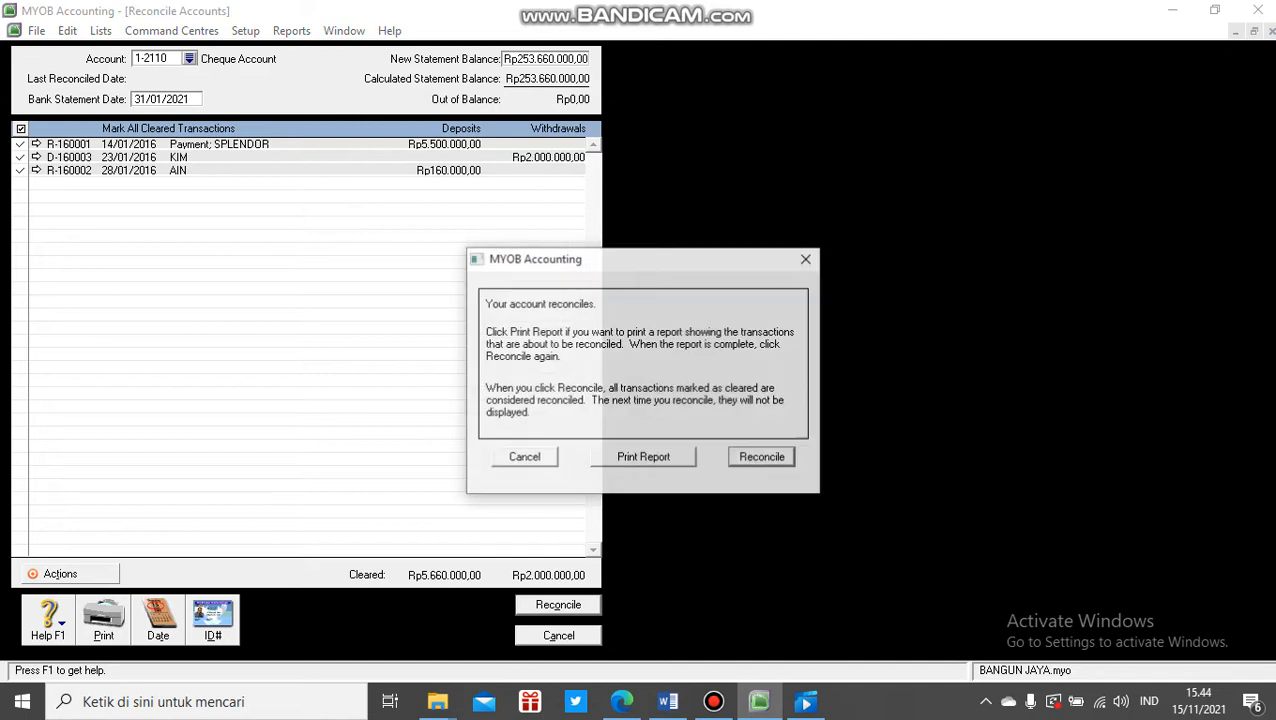
left_click(763, 458)
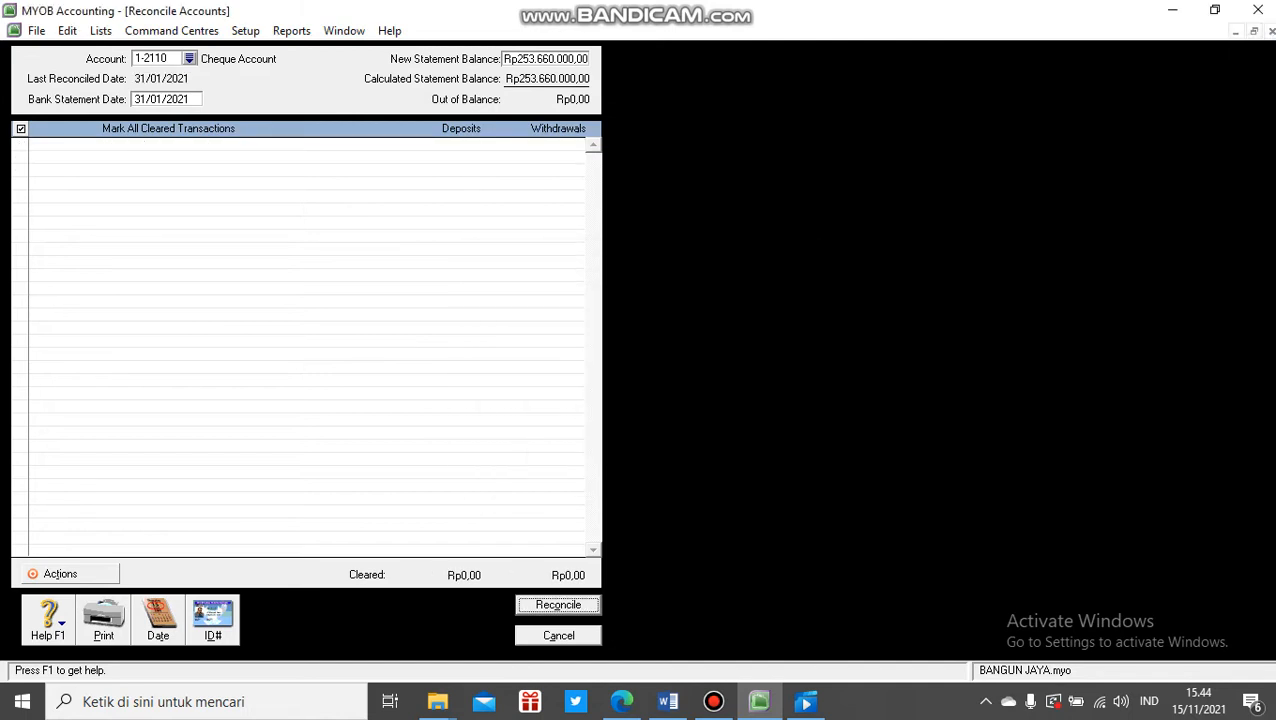
key("Return")
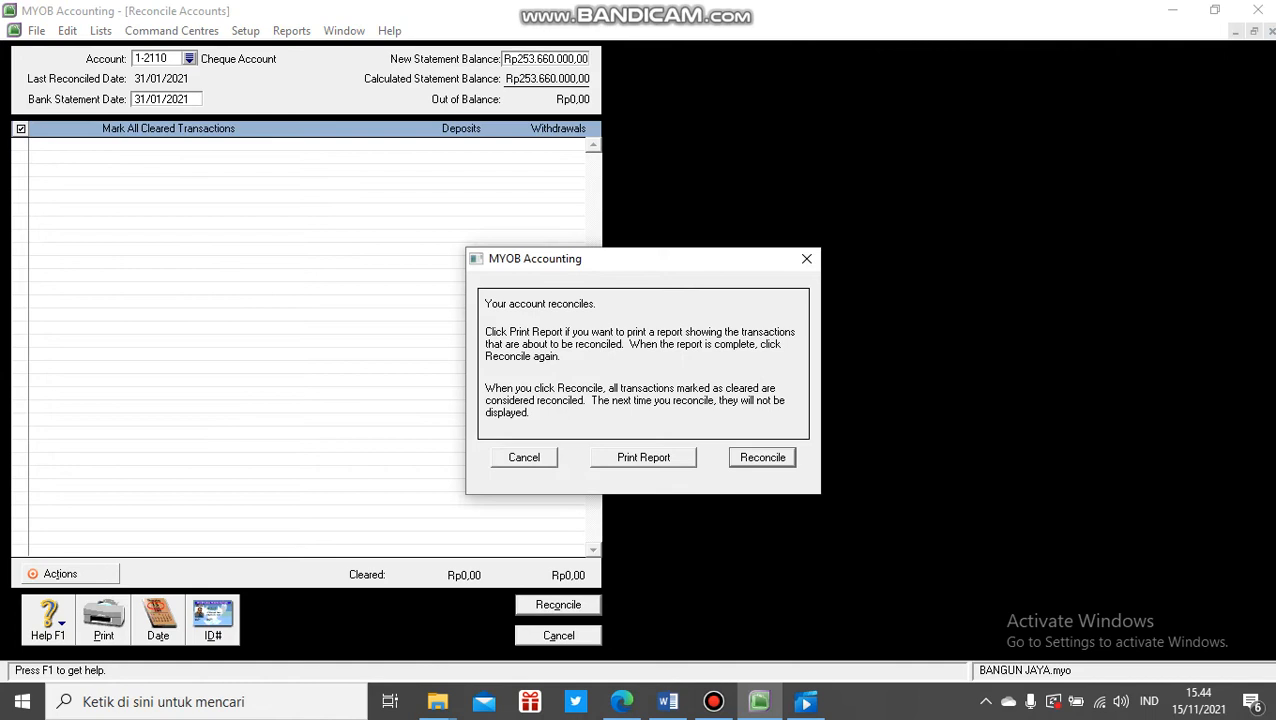
key("Escape")
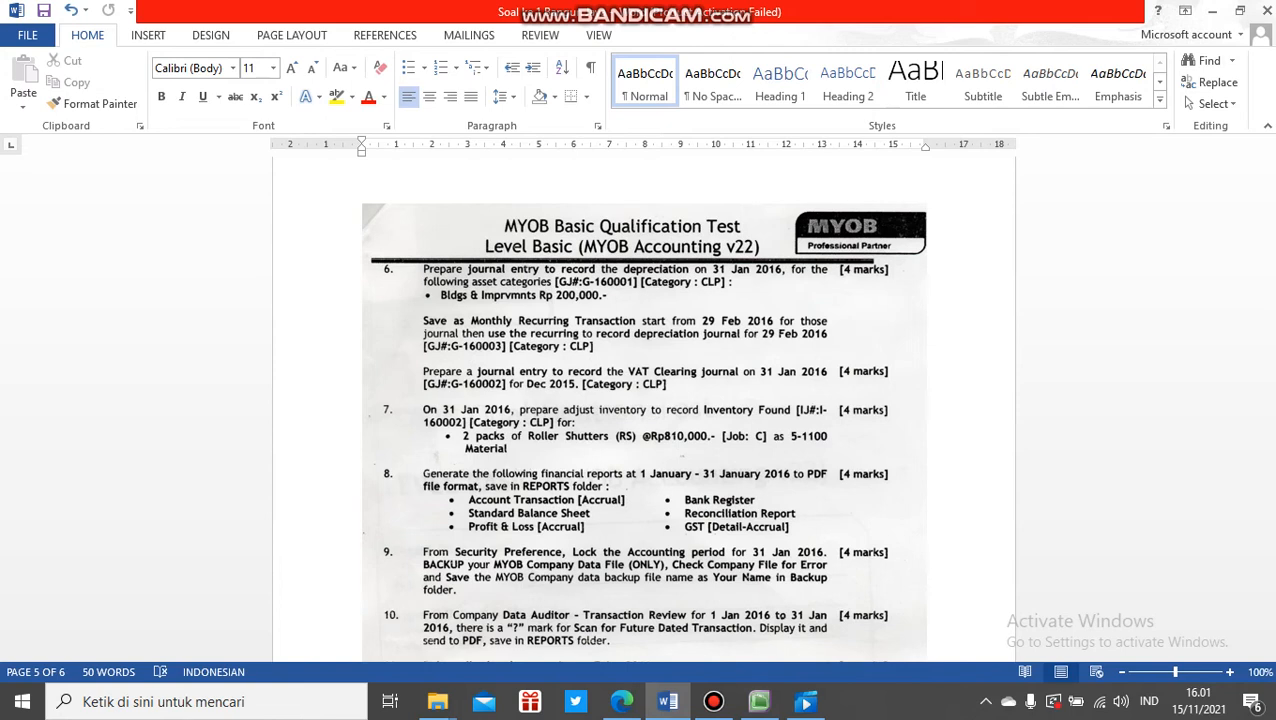
Switch from the Word question sheet back to MYOB Accounting's Accounts command centre.
left_click(759, 701)
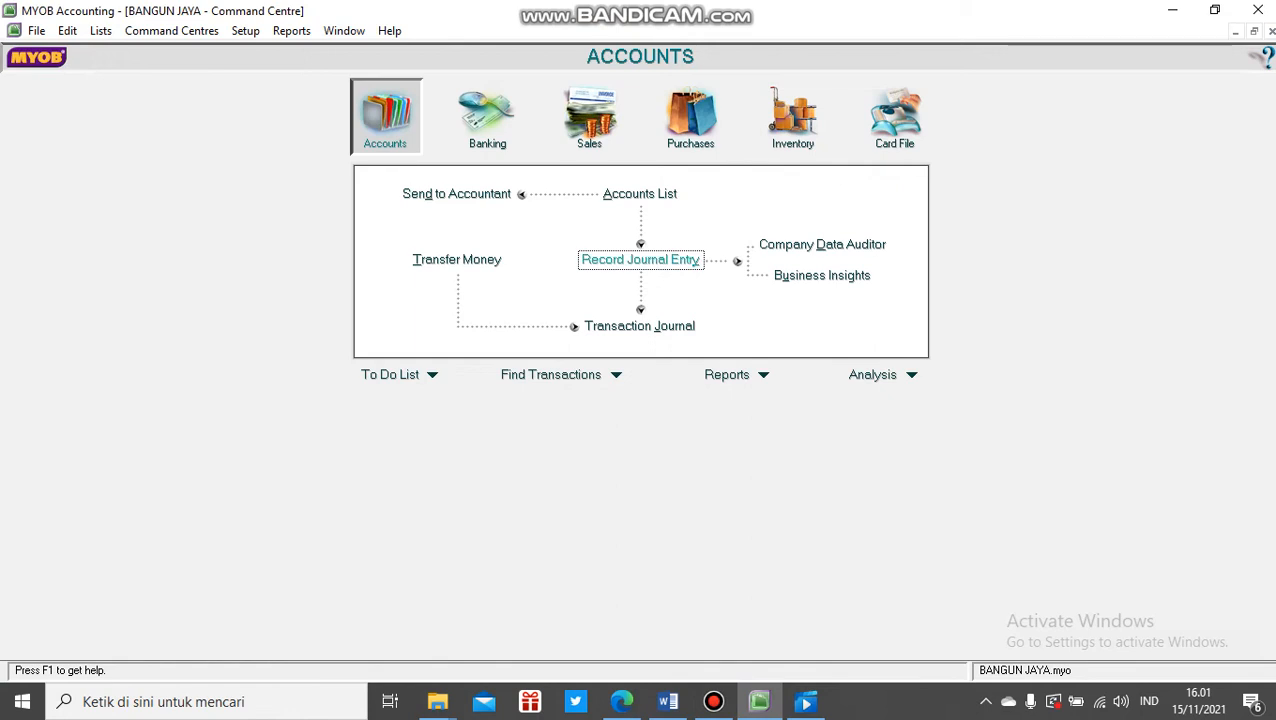
Start general journal G-160001 dated 31/1/2016 with memo DEPRECIATION (JANUARI).
left_click(640, 259)
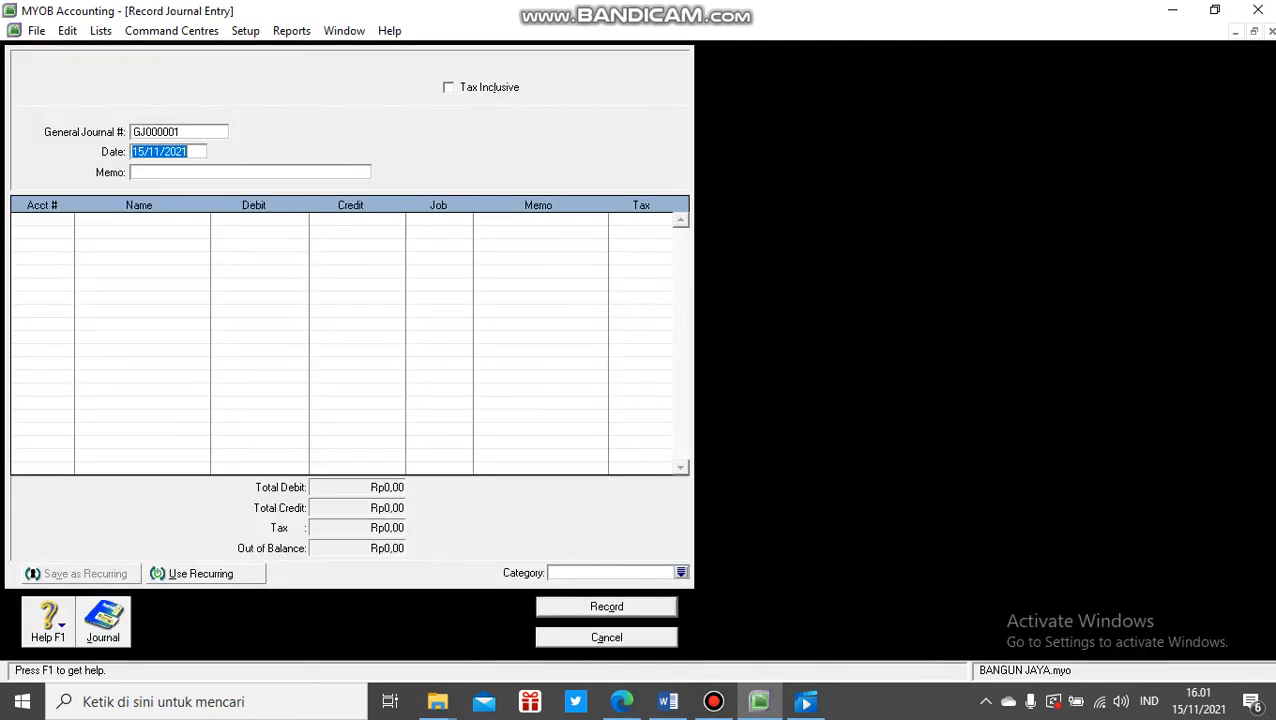
left_click(165, 132)
type("G-")
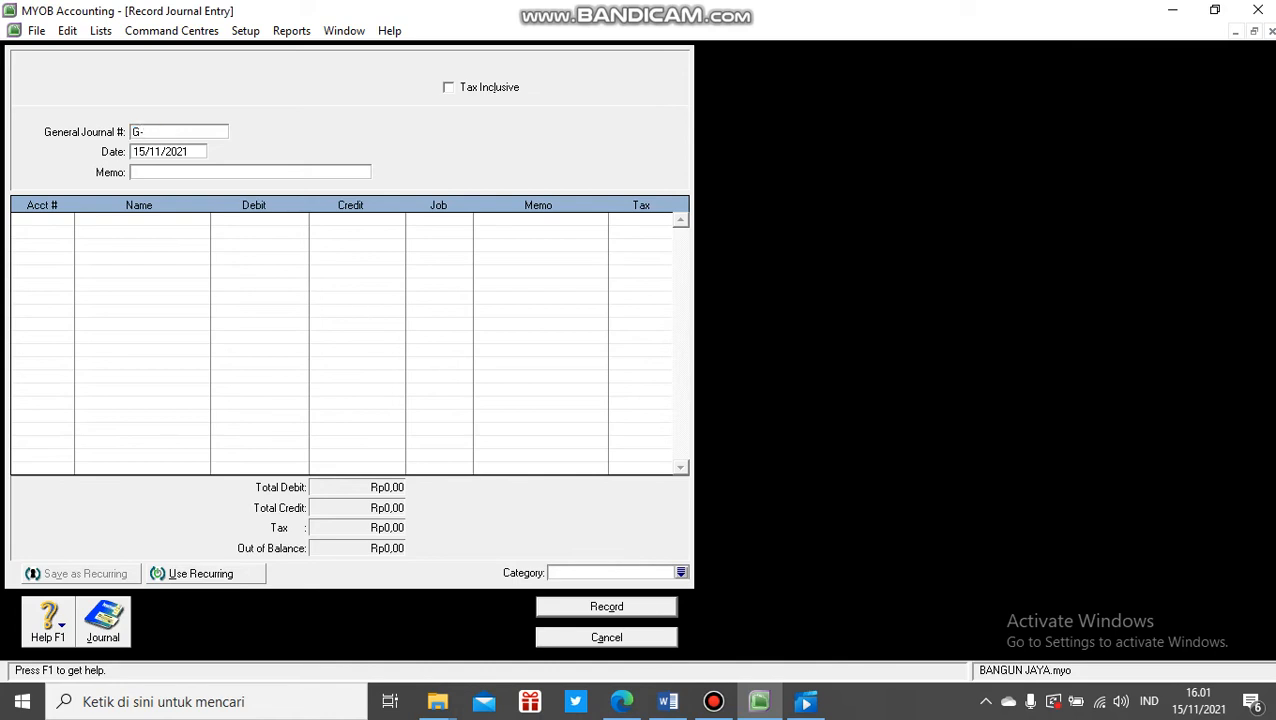
type("16000")
type("1")
key("Tab")
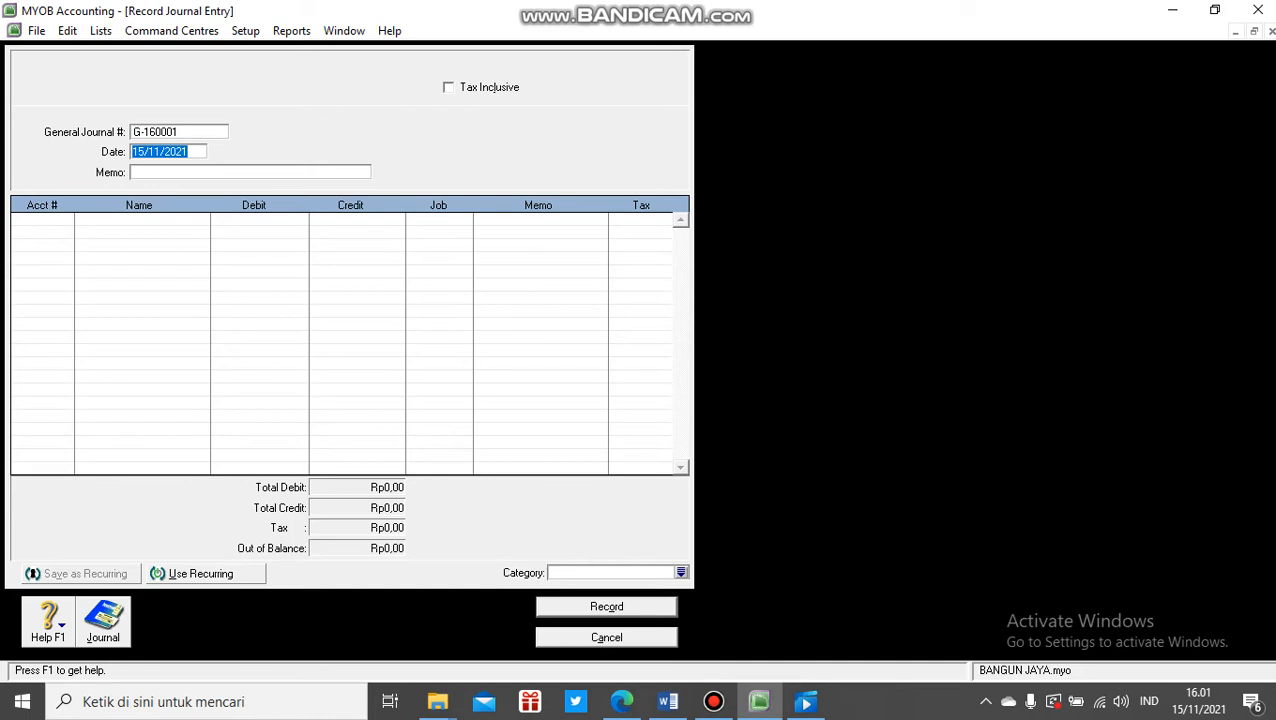
type("31/1/2016")
key("Tab")
key("Tab")
type("6")
key("BackSpace")
left_click(200, 172)
type("DE")
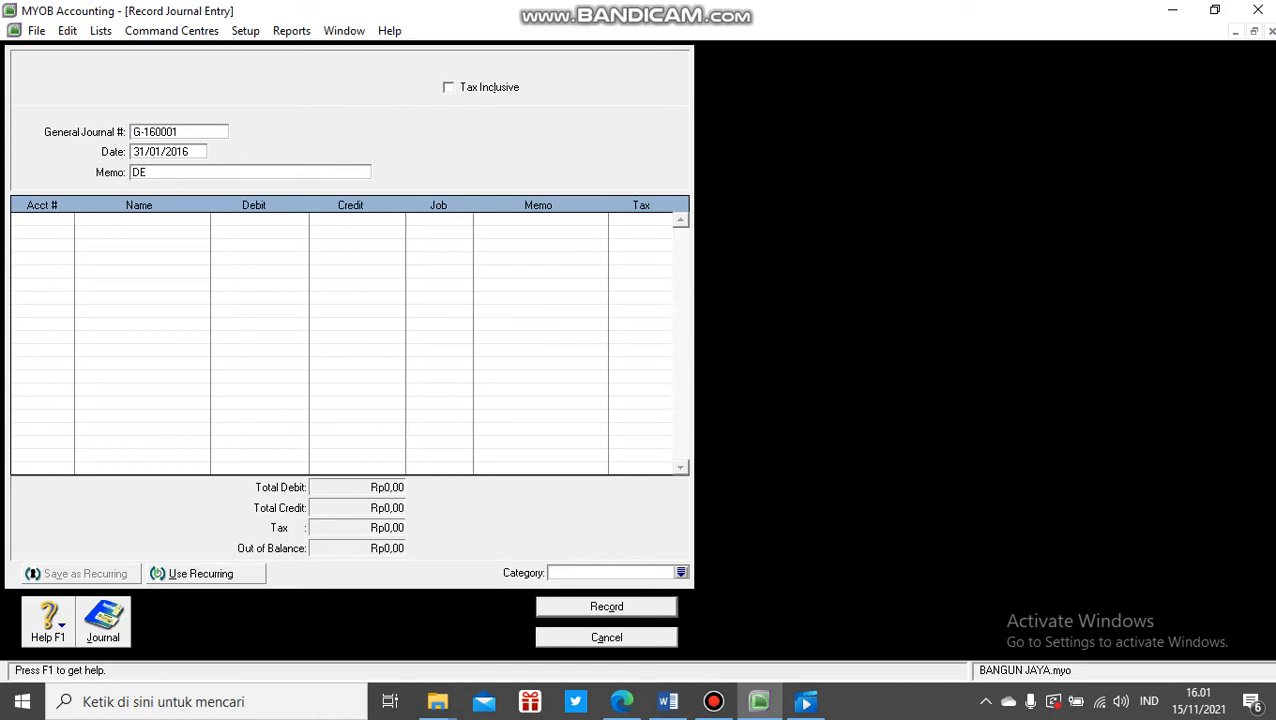
type("O")
key("BackSpace")
type("PRECIATION (JANUARI)")
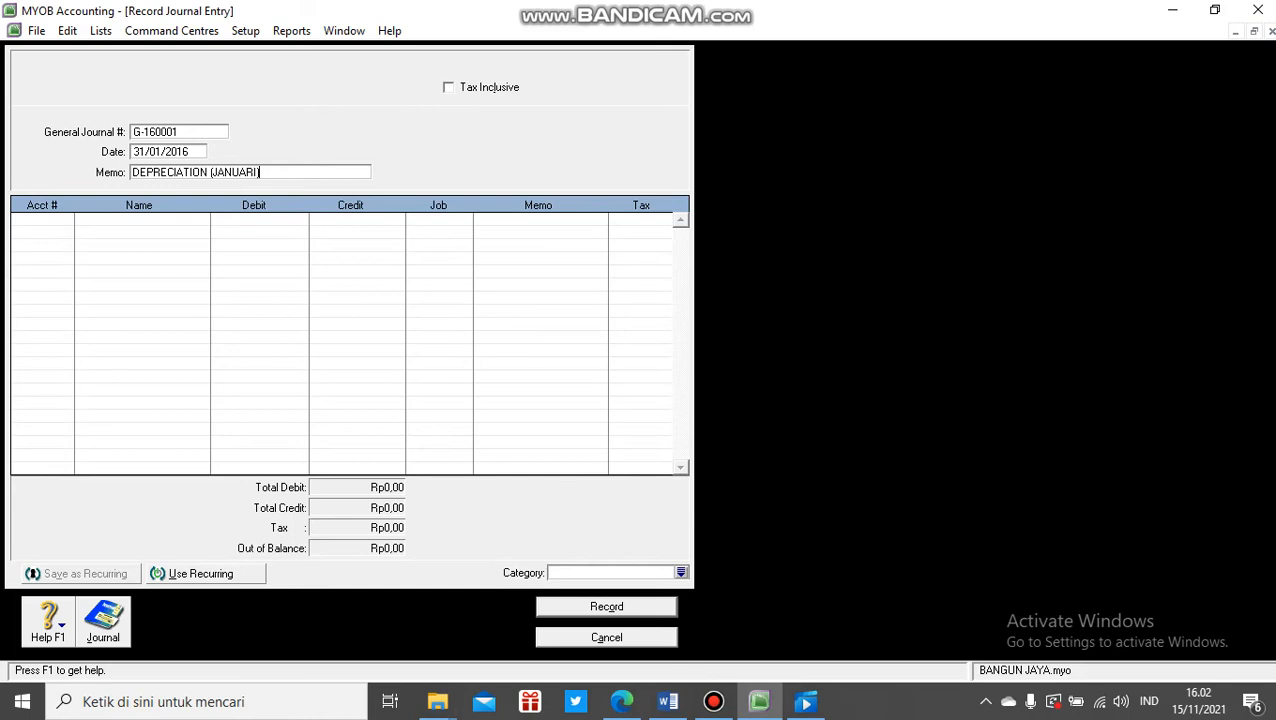
key("Tab")
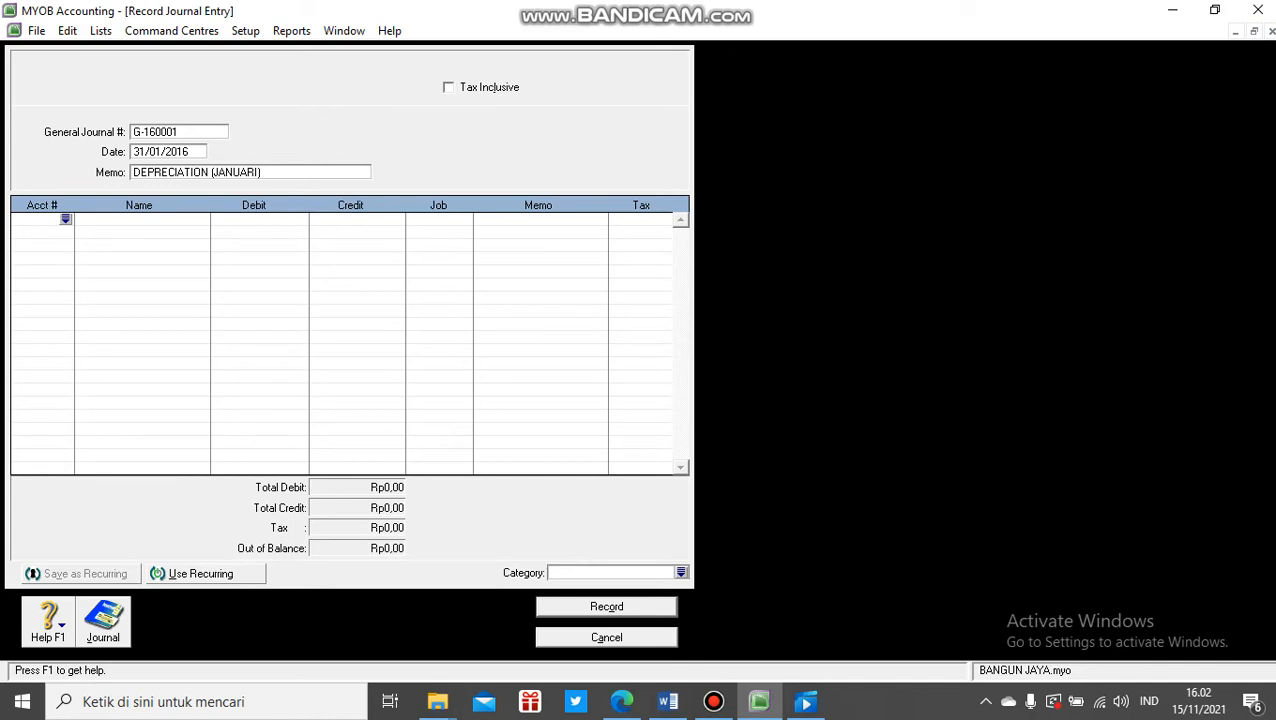
Debit 1-1310 Bldgs & Imprvmnts at Cost and credit 1-1320 Accum Dep Rp200.000,00 each.
key("Return")
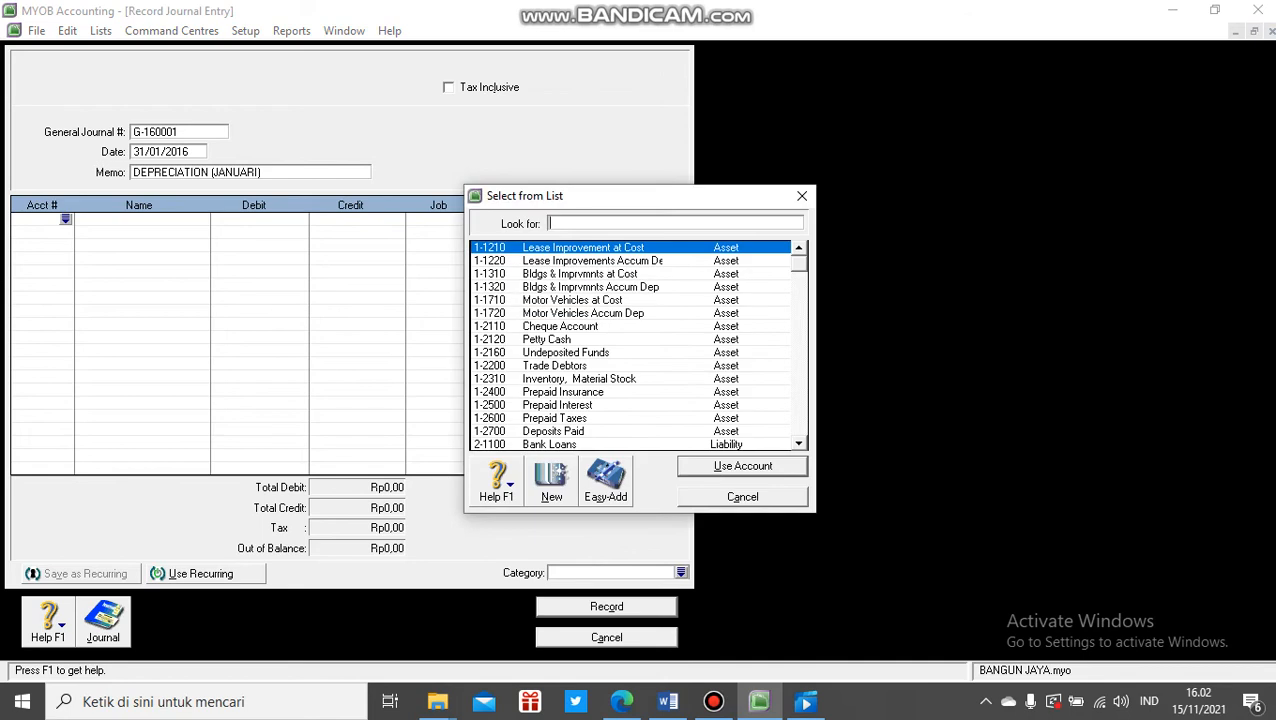
key("Return")
type("200000")
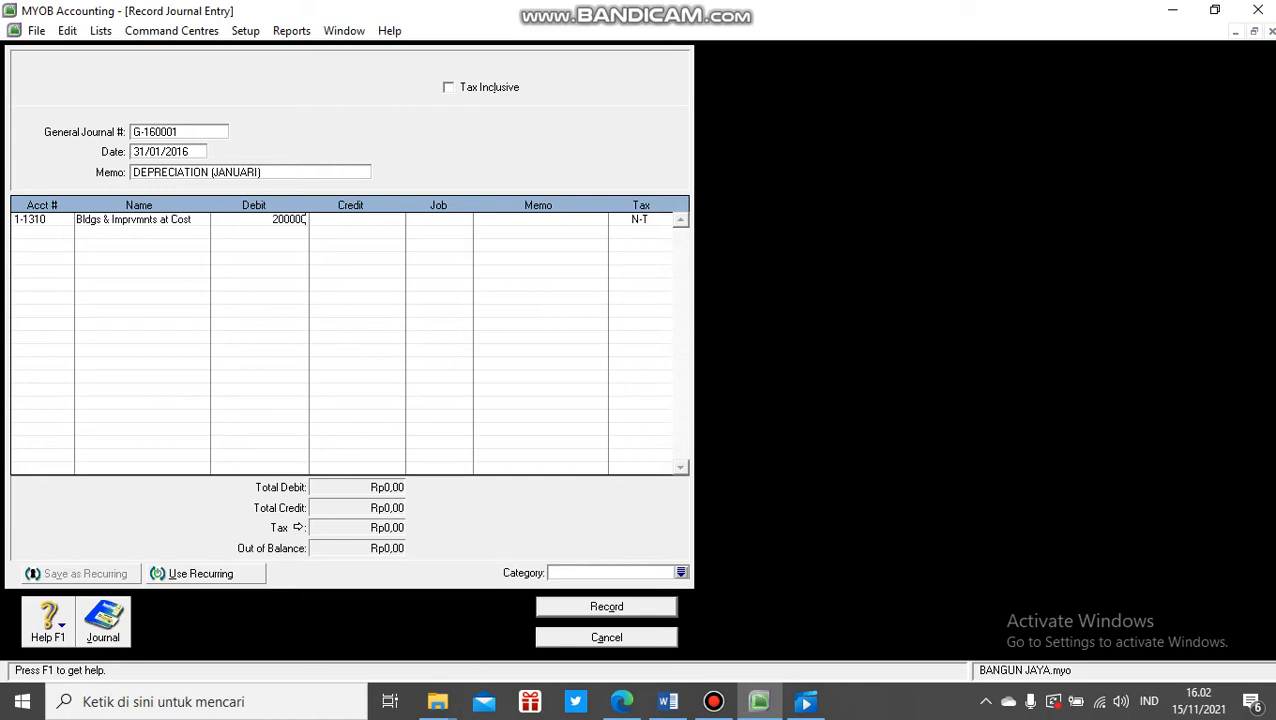
key("Return")
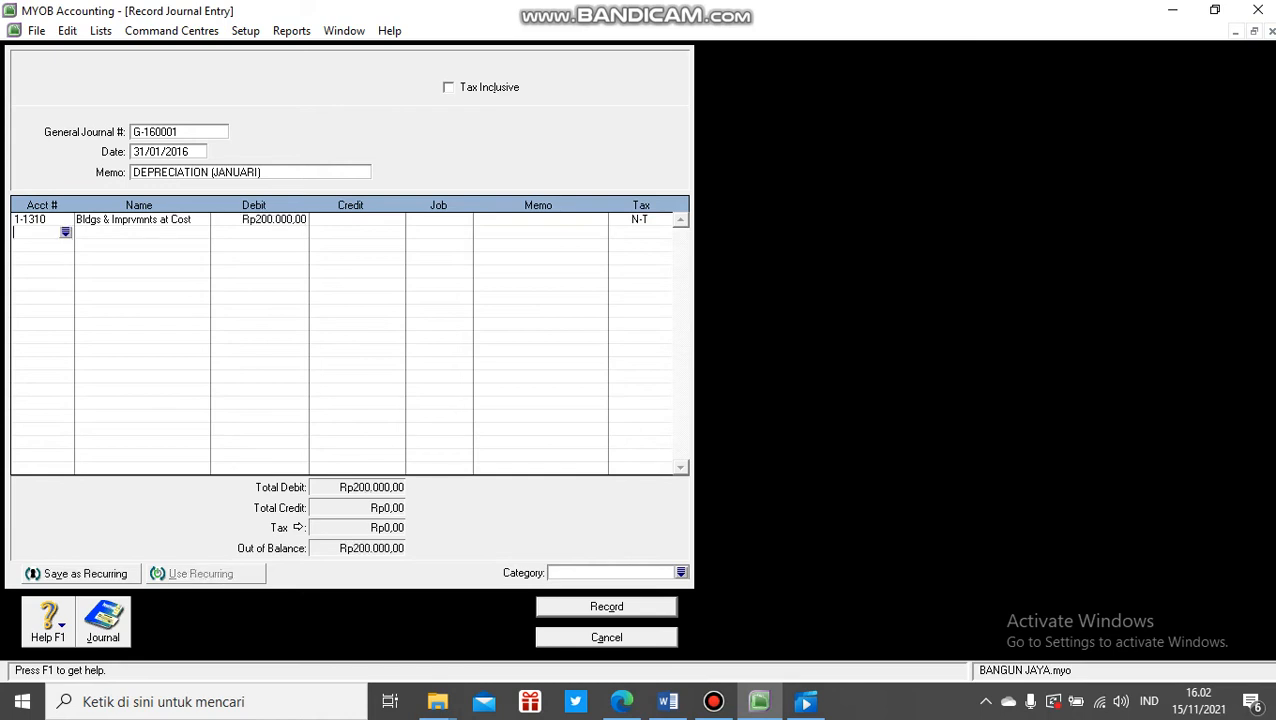
key("Return")
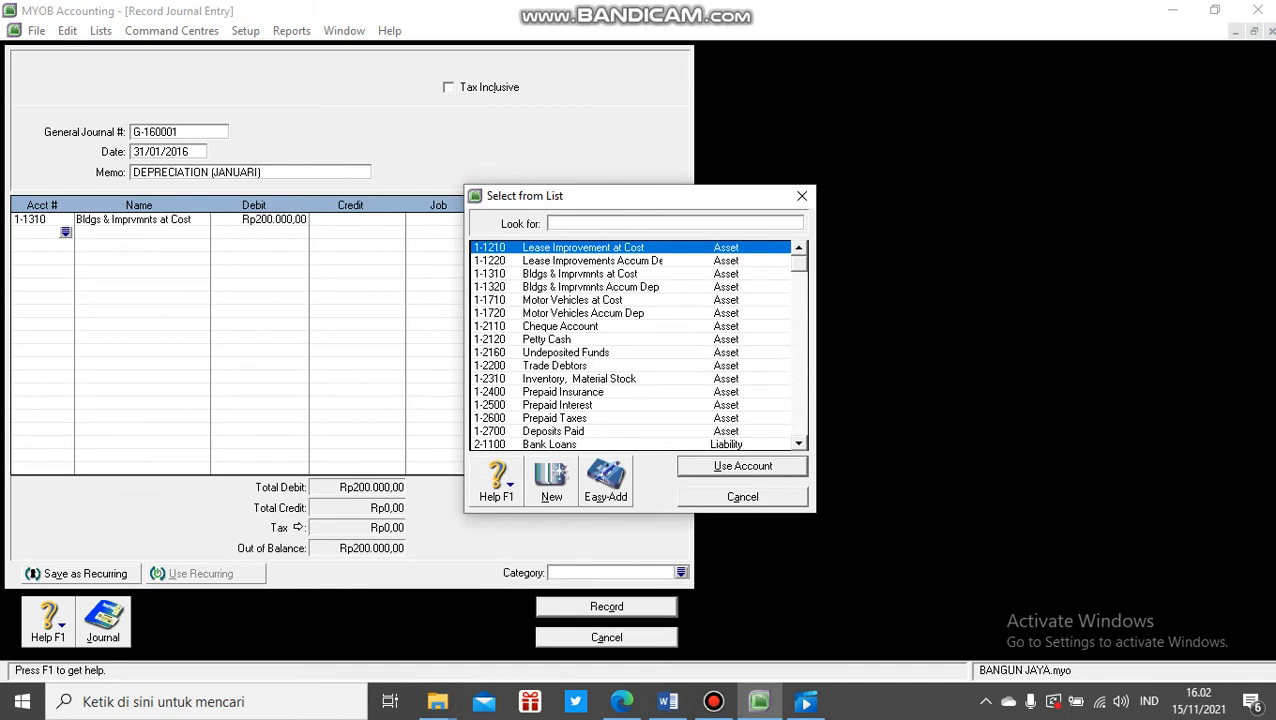
type("1-1320")
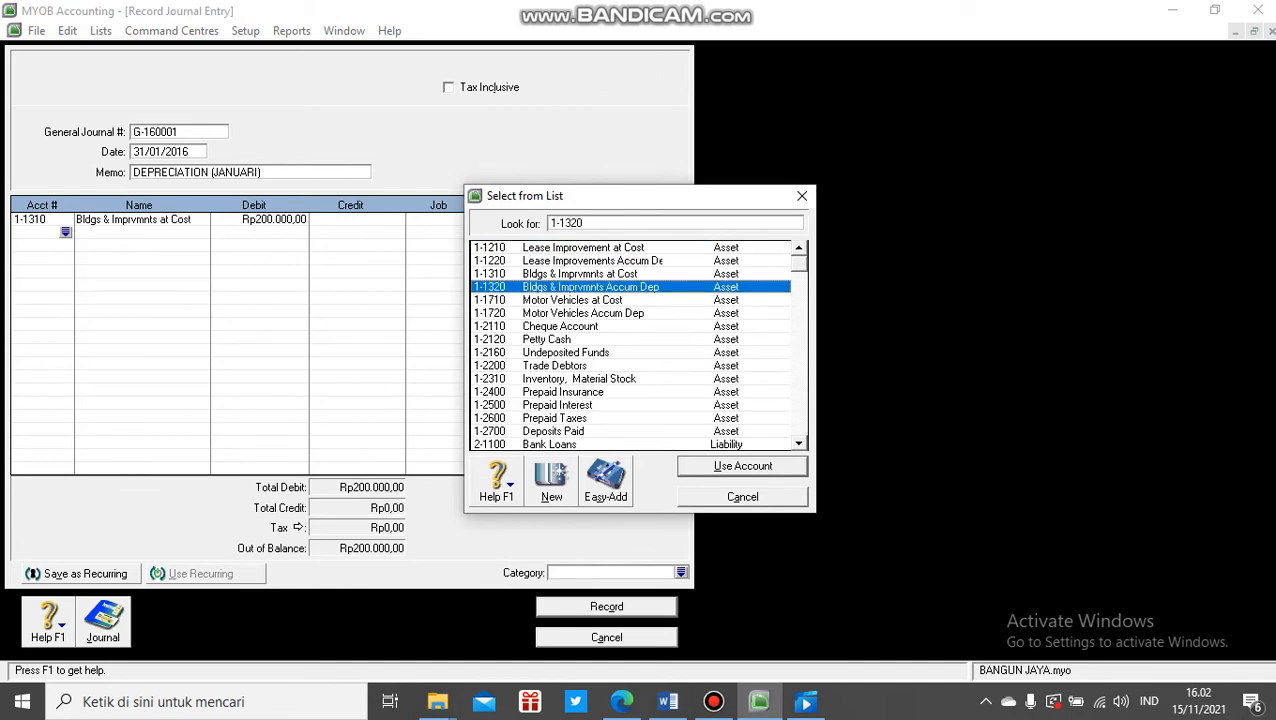
key("Return")
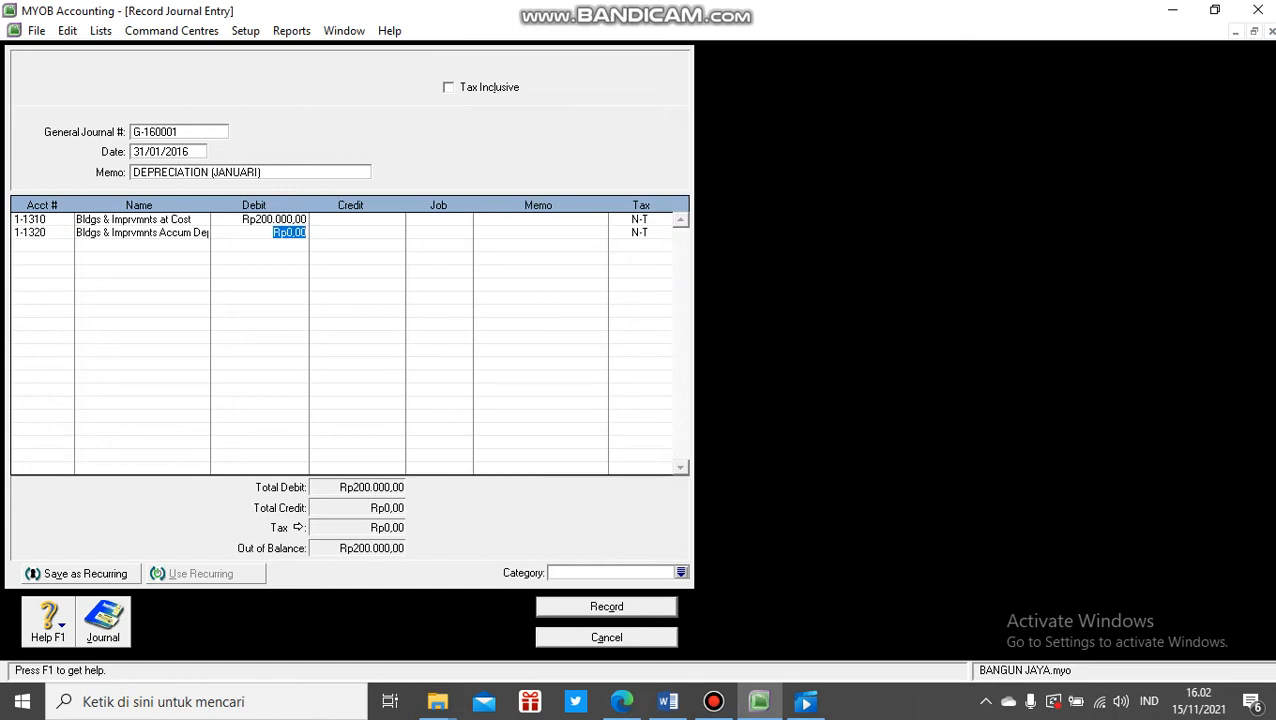
key("Tab")
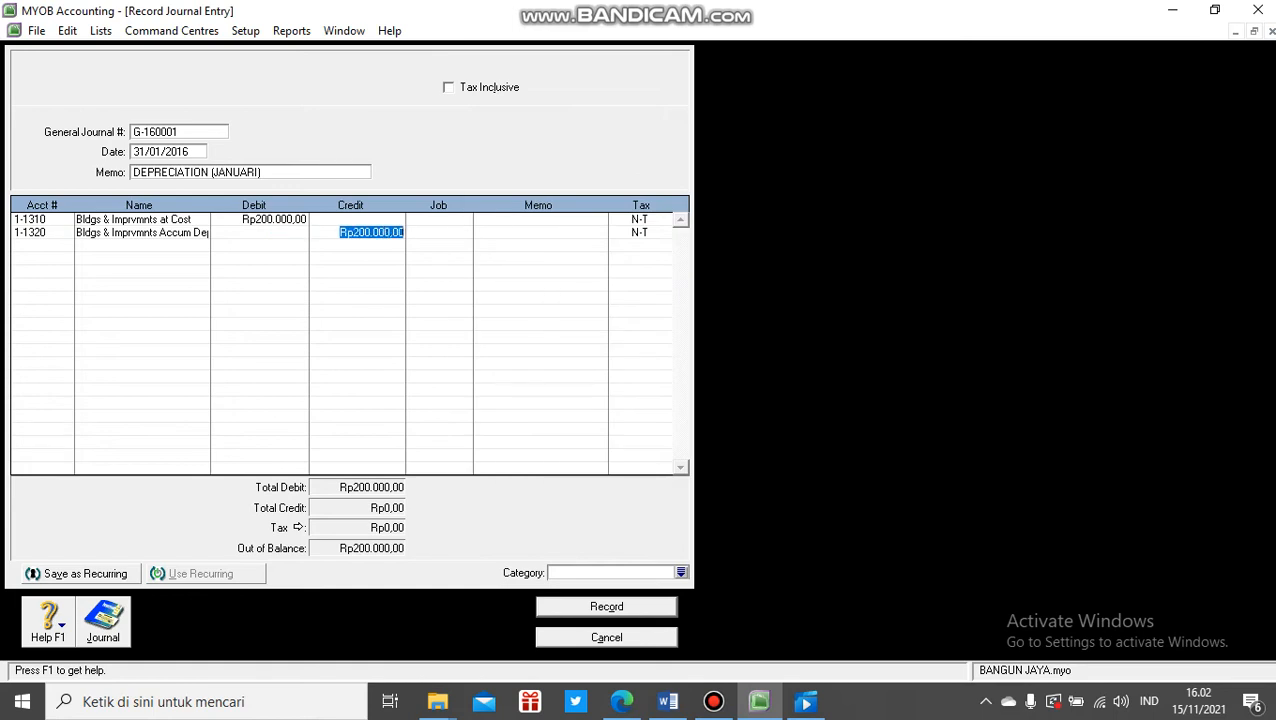
left_click(274, 219)
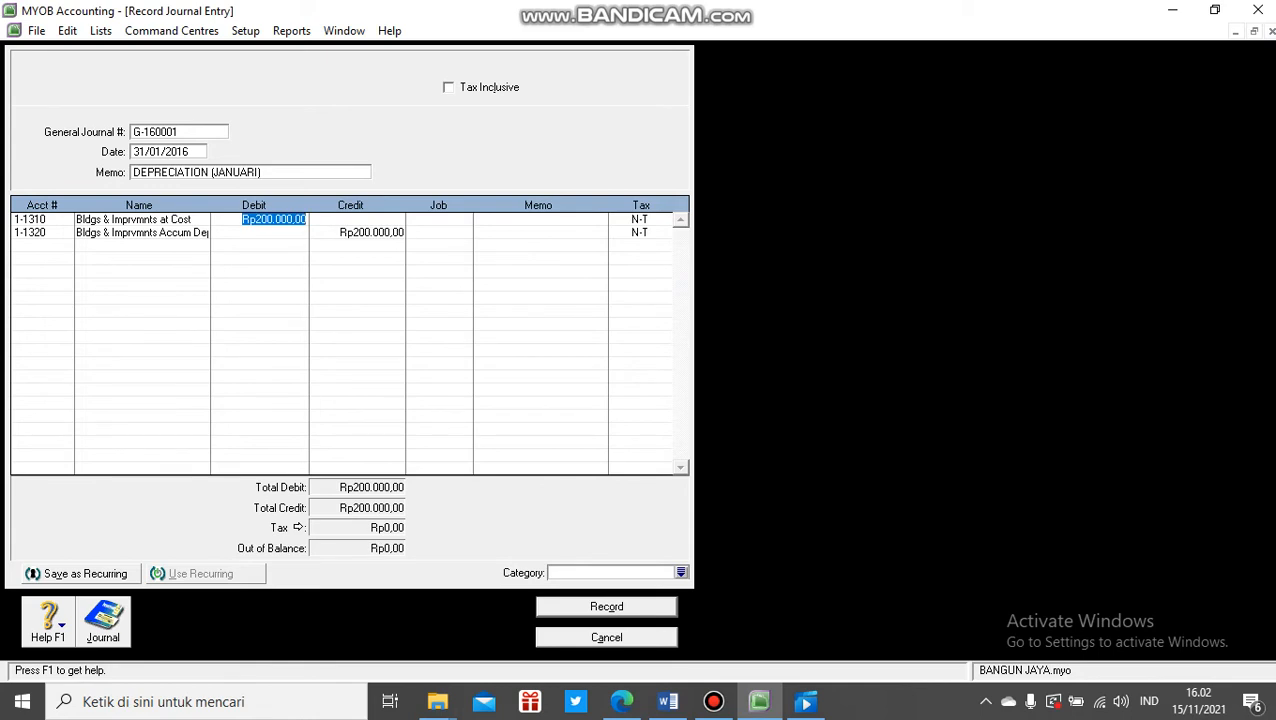
left_click(371, 232)
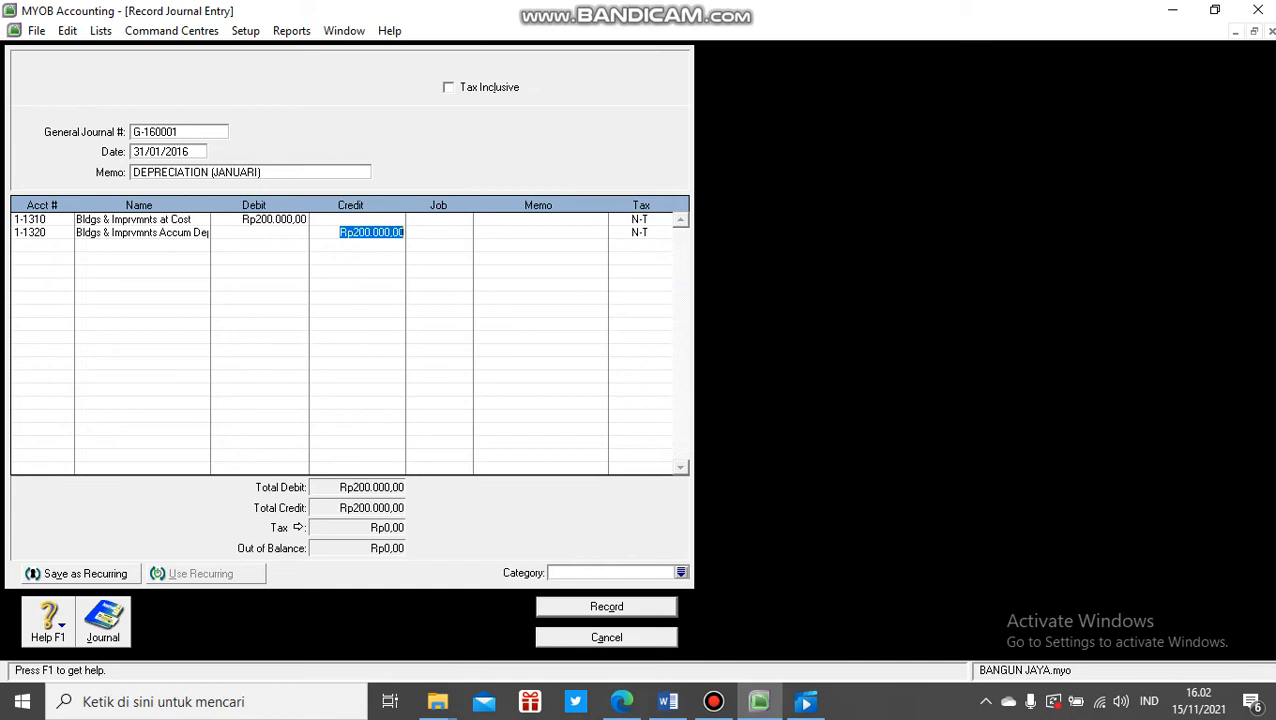
left_click(681, 572)
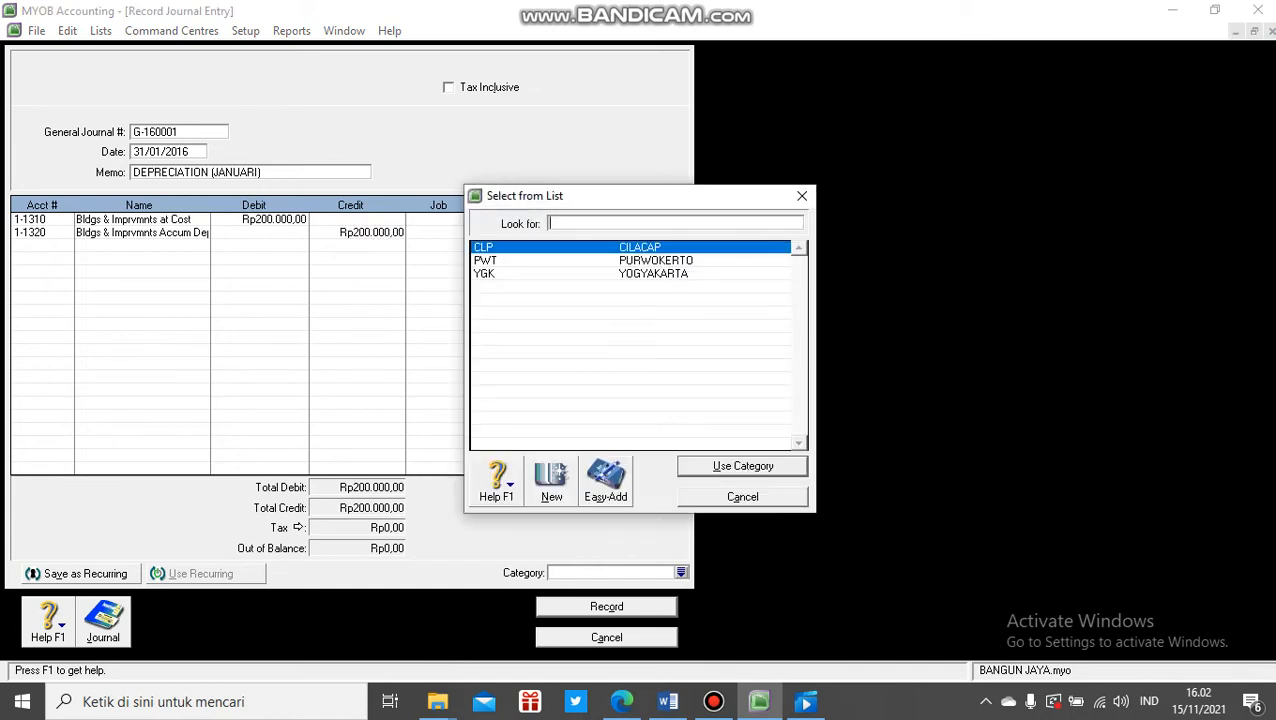
Assign category CLP to the depreciation journal and set it up as a recurring transaction.
key("Return")
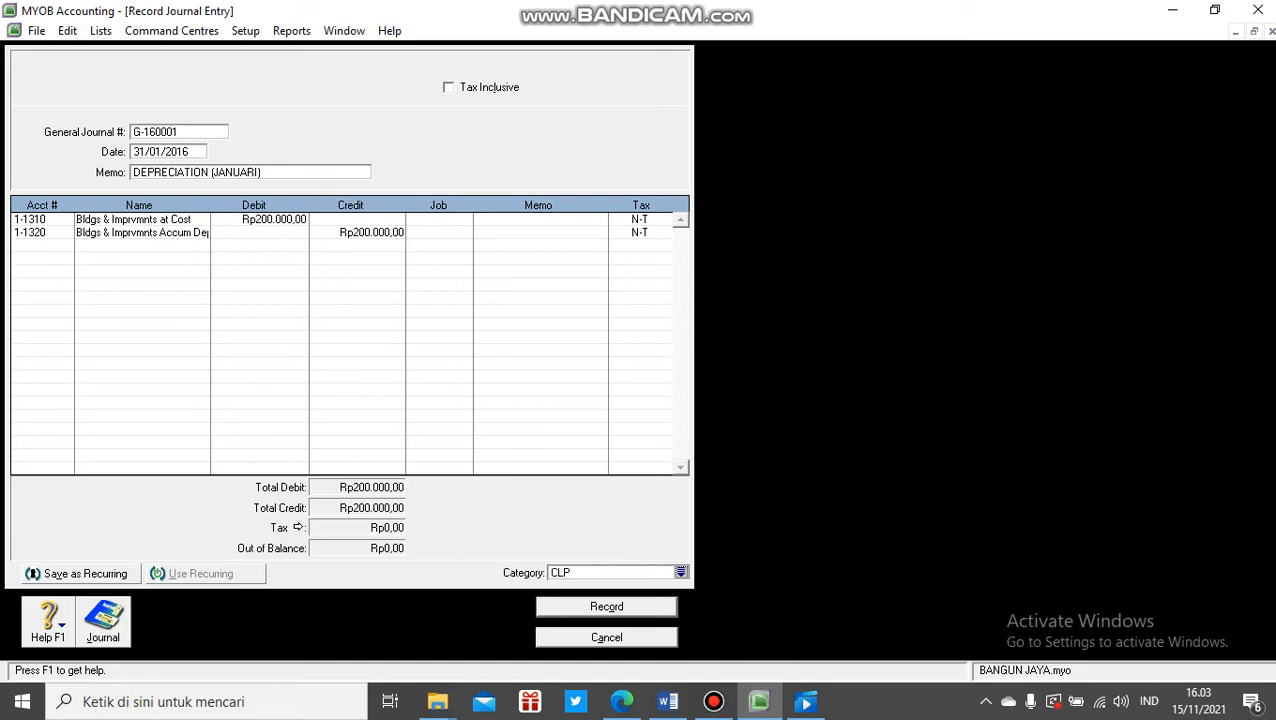
left_click(85, 573)
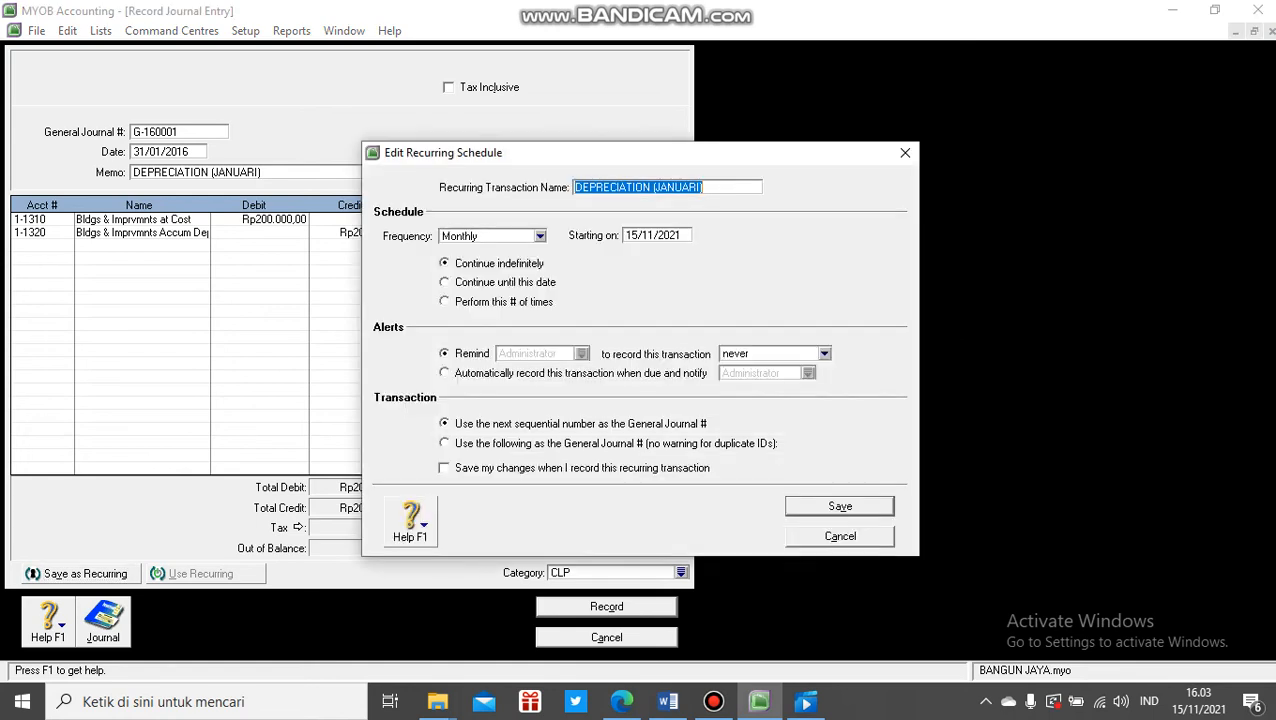
Save the monthly recurring schedule starting 29/2/2016 and record the depreciation journal.
key("Tab")
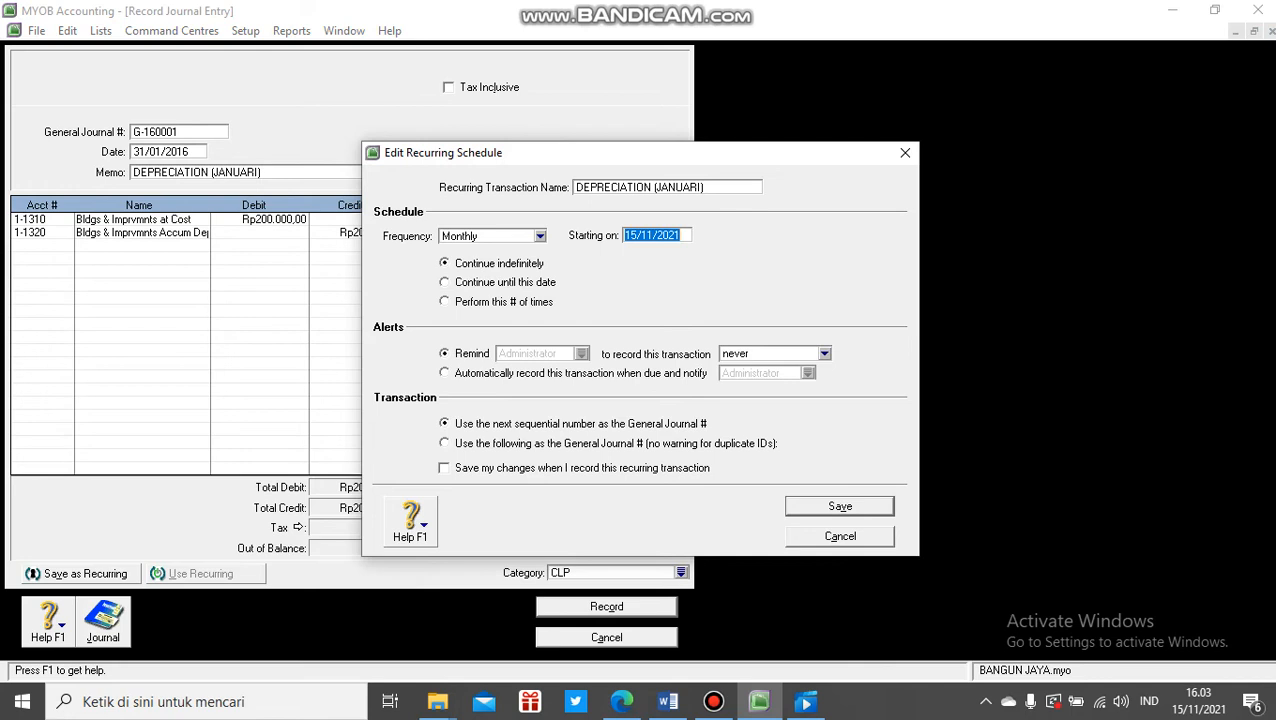
type("29/1/")
key("BackSpace")
key("BackSpace")
type("2/2016")
key("Return")
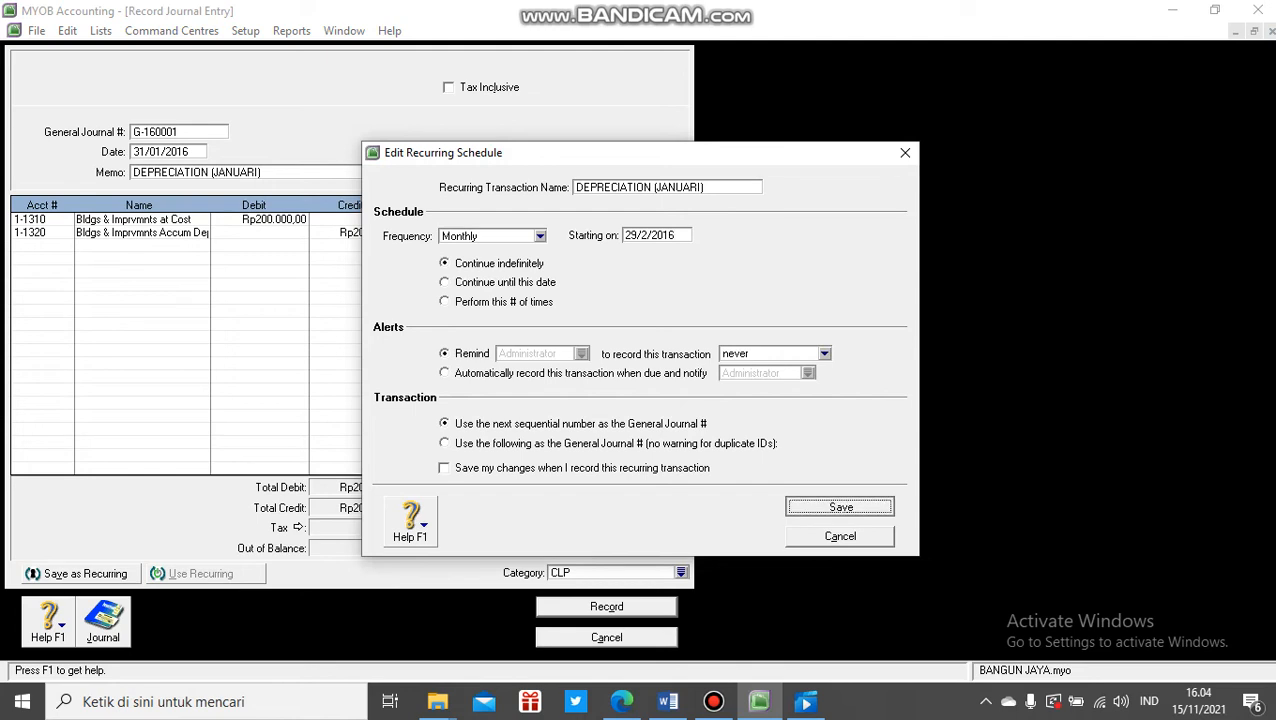
key("Return")
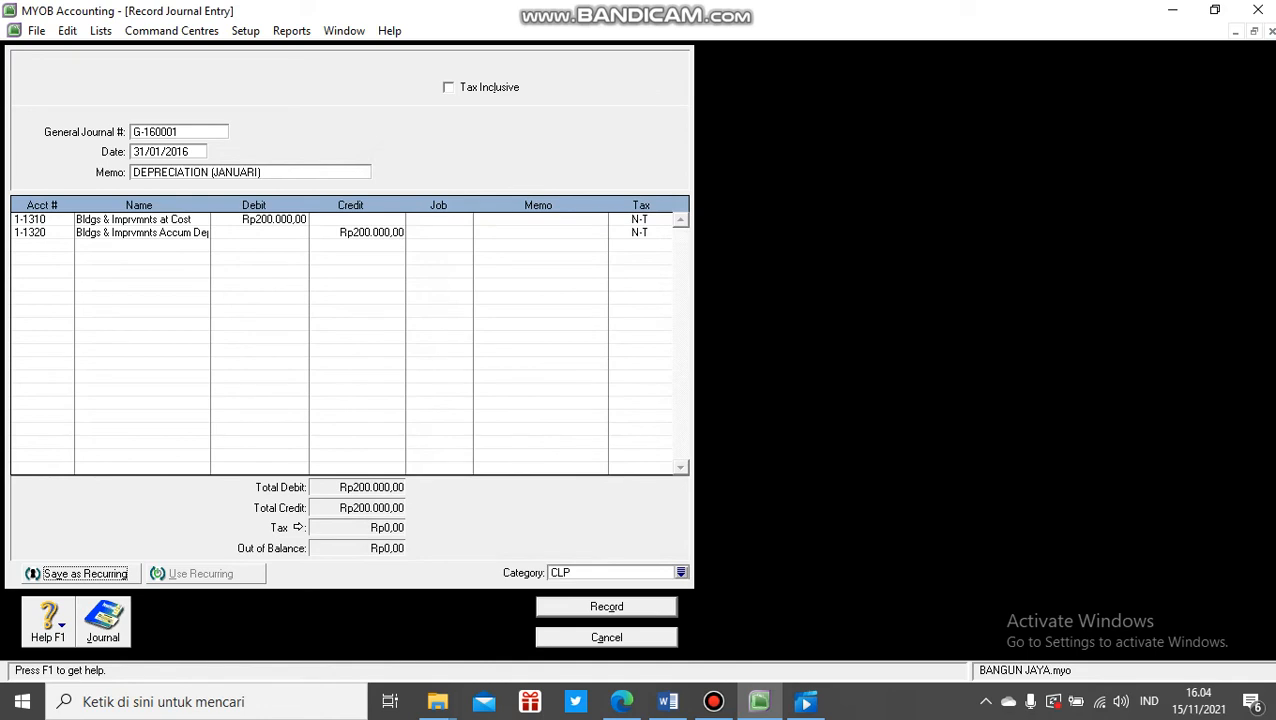
left_click(606, 607)
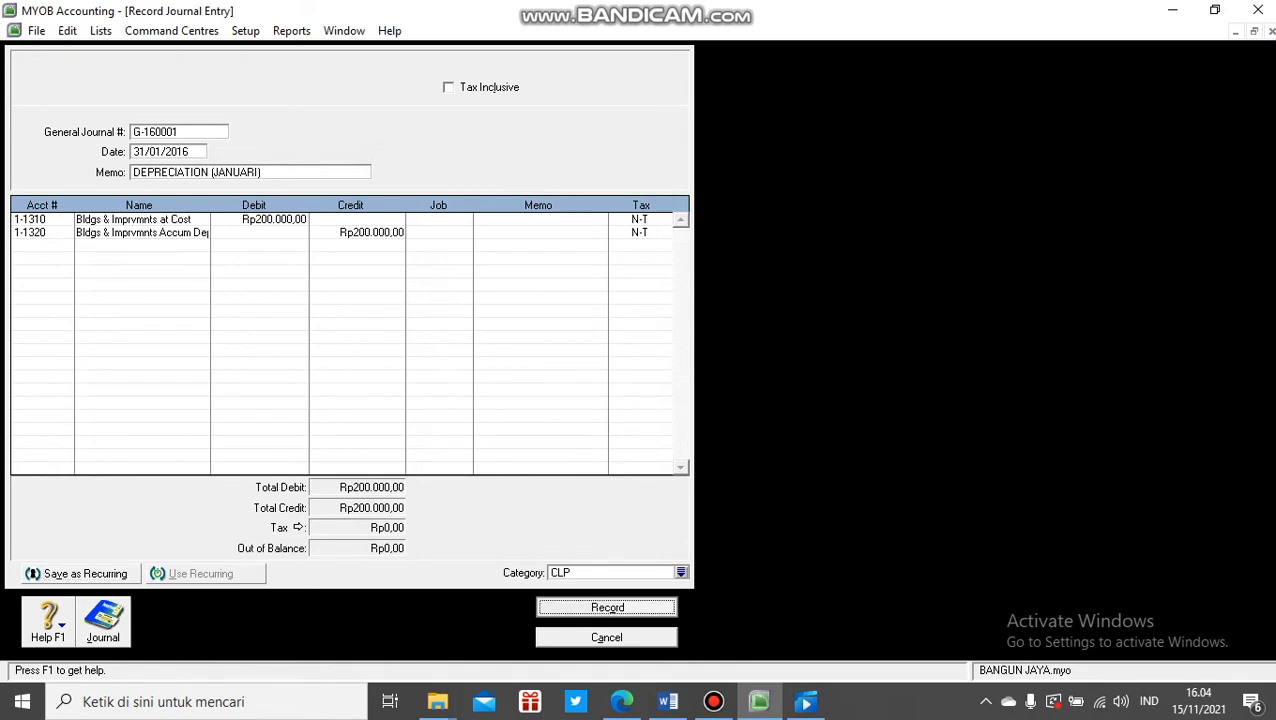
key("Return")
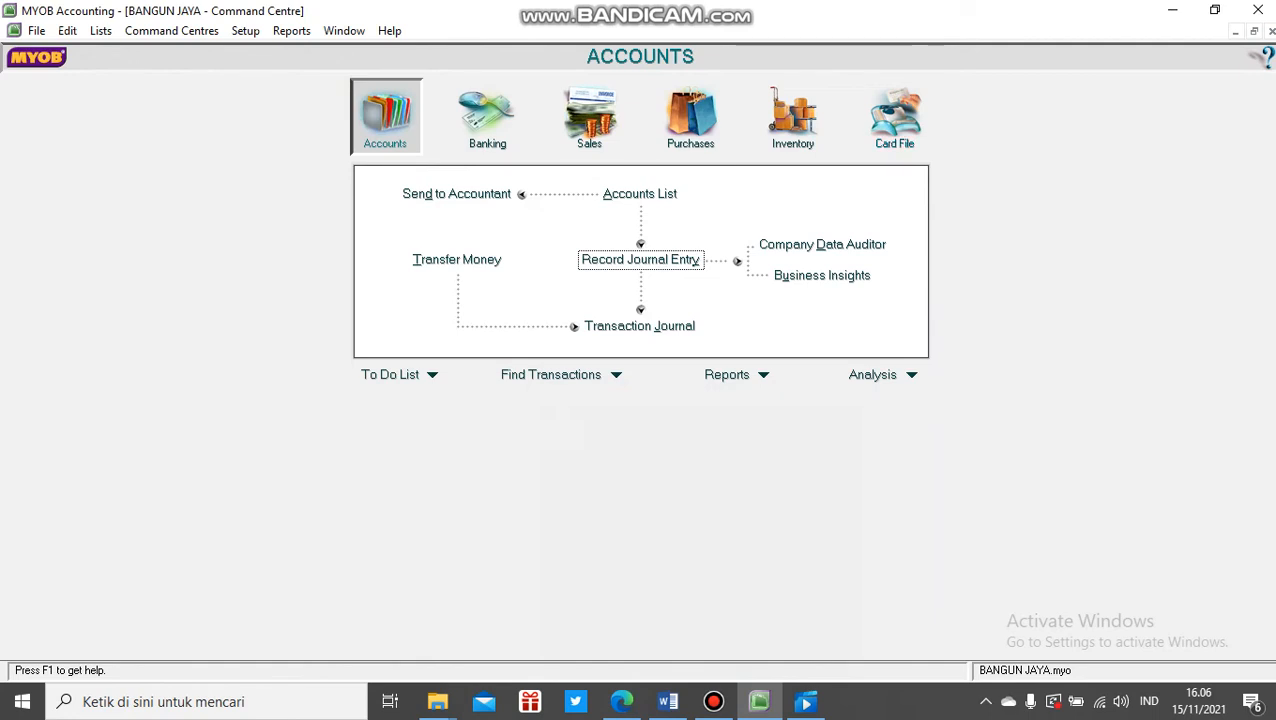
Open the Recurring Transactions list from the Lists menu.
left_click(101, 31)
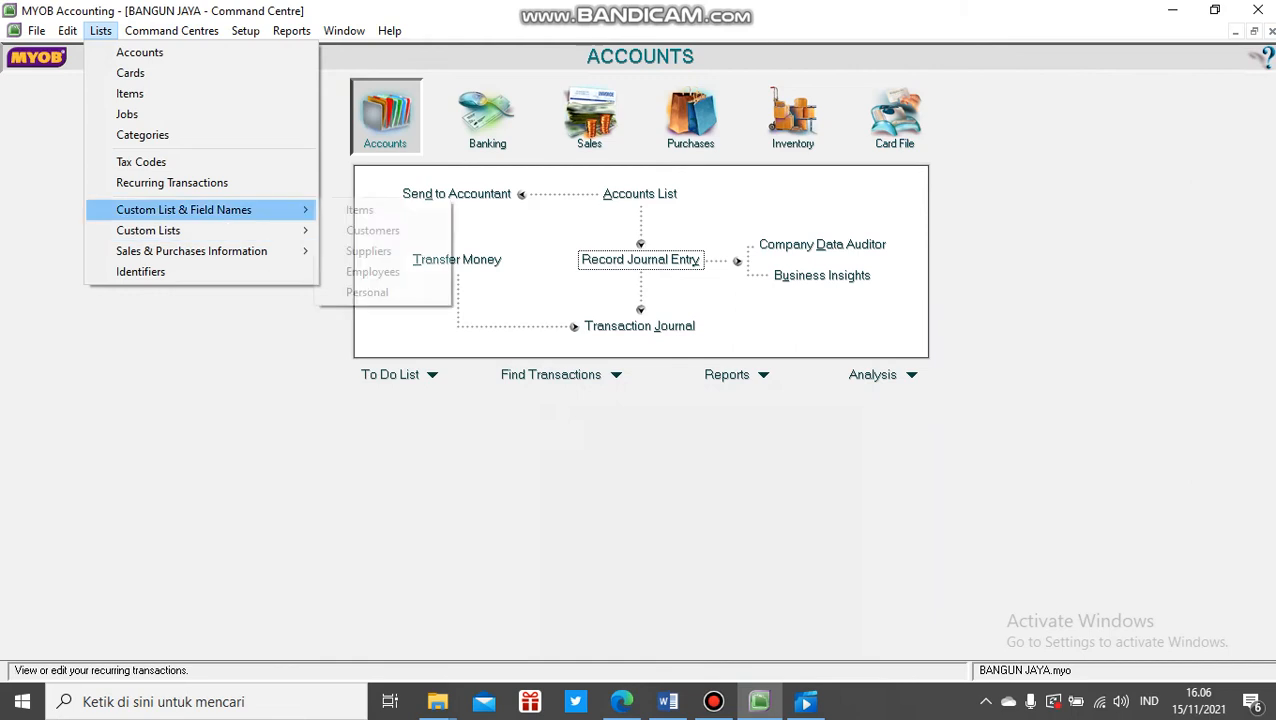
left_click(172, 182)
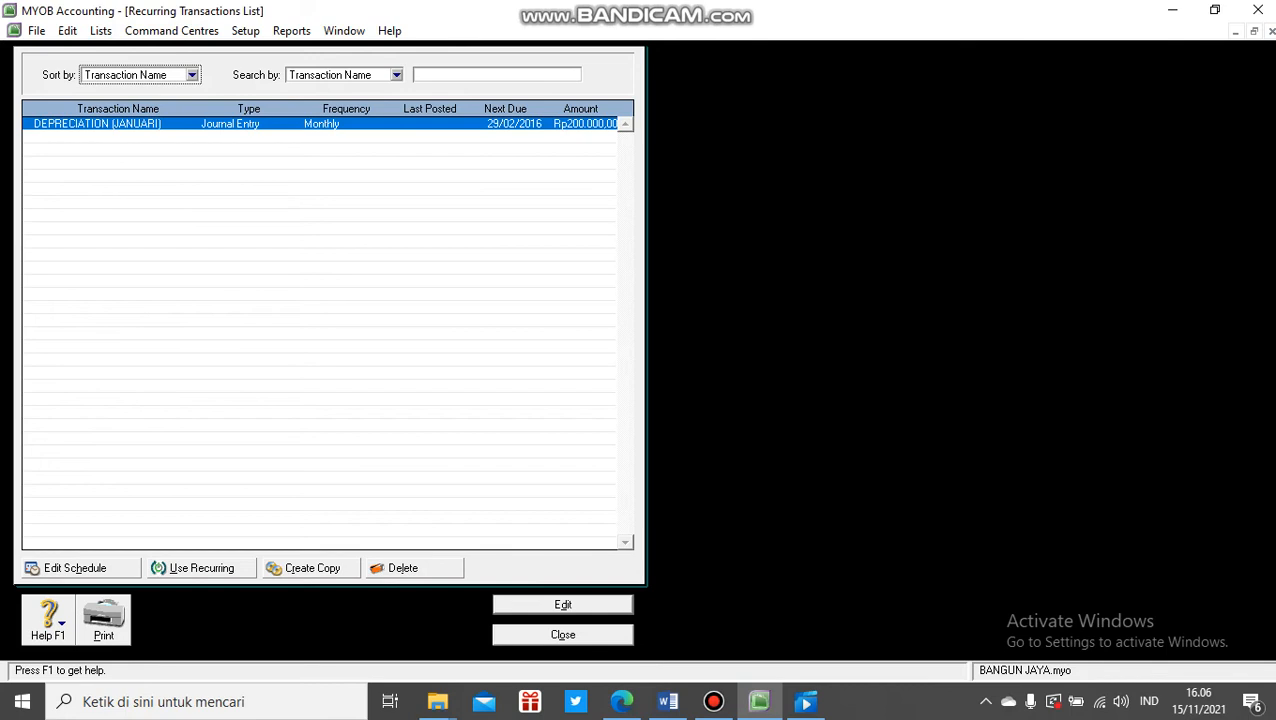
Create a journal from the DEPRECIATION (JANUARI) template as G-160003 dated 29/2/2016.
left_click(230, 124)
left_click(201, 568)
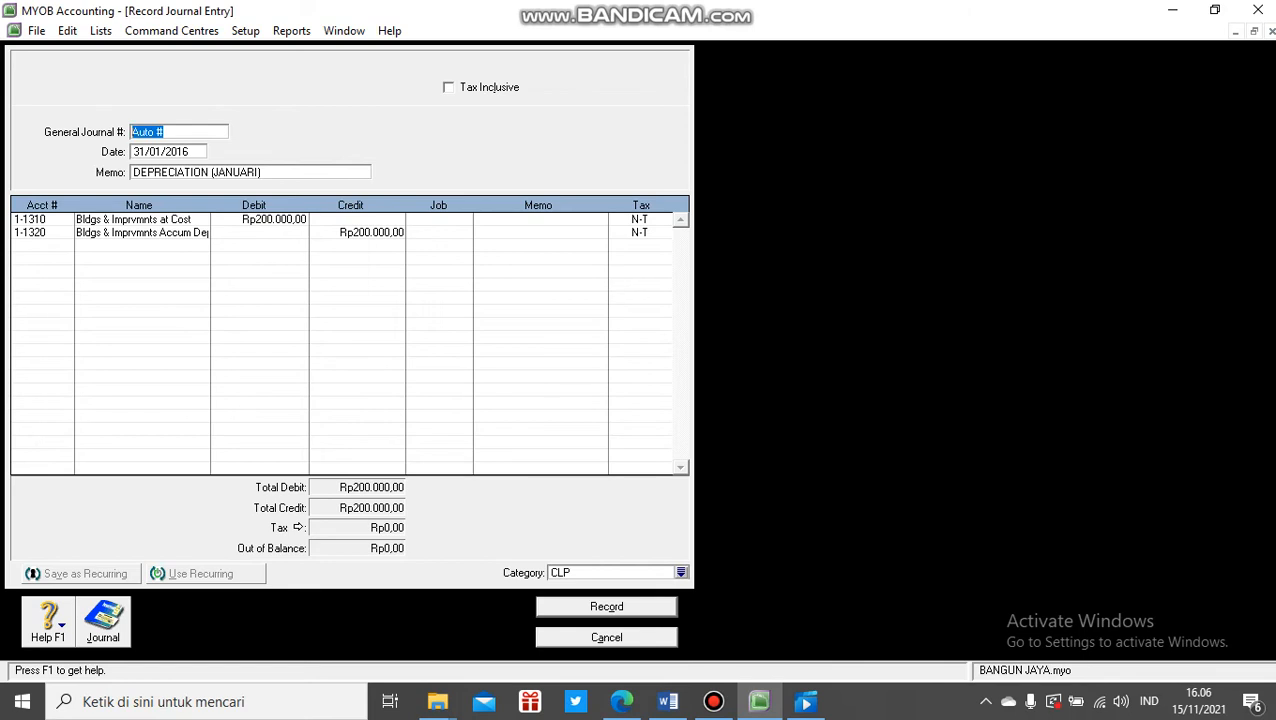
type("G-16001")
key("BackSpace")
type("03")
key("Tab")
type("29/2/2016")
Change the memo to DEPRECIATION (FEBRUARI) and record the journal.
double_click(235, 172)
type("FEBRUQ")
key("BackSpace")
type("ARO")
key("BackSpace")
type("I)")
key("Left")
key("Left")
key("Left")
key("Left")
key("Left")
key("Left")
key("Left")
left_click(606, 607)
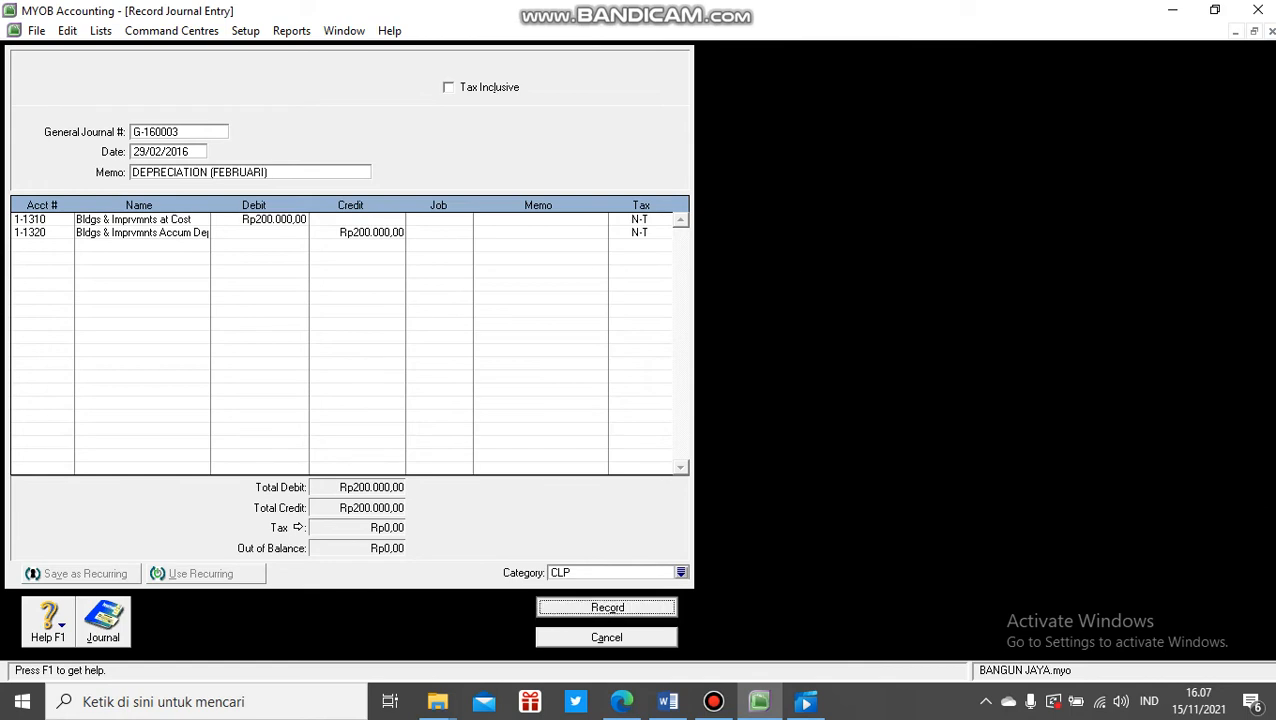
left_click(764, 436)
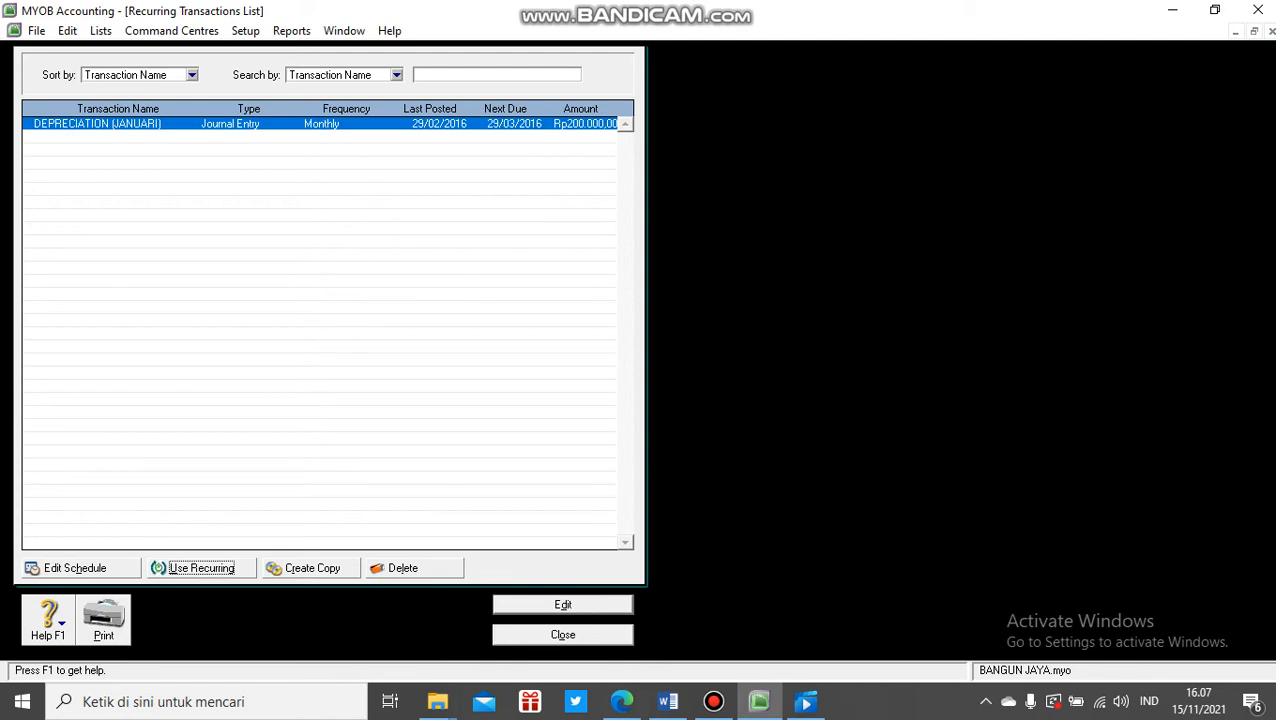
Close the Recurring Transactions List window.
left_click(563, 635)
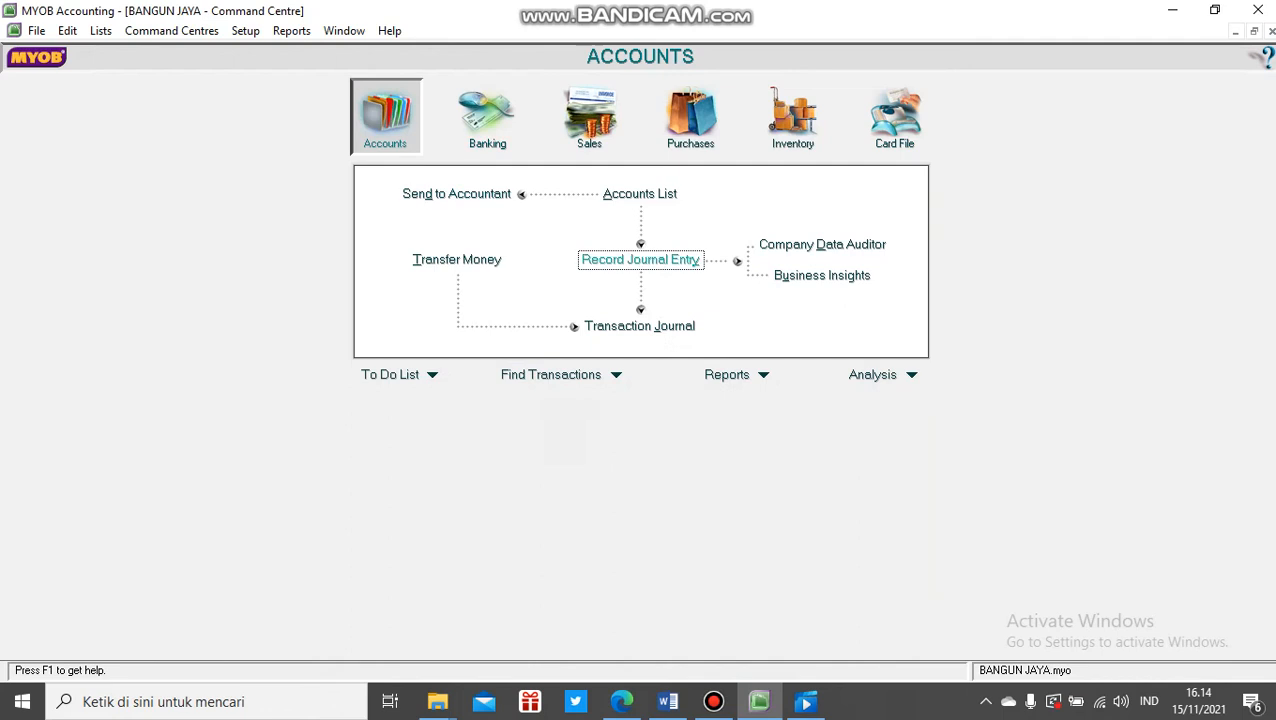
Begin general journal G-160002 dated 31/01/2016 with memo VAT CLEARING and bring up the account list.
left_click(640, 259)
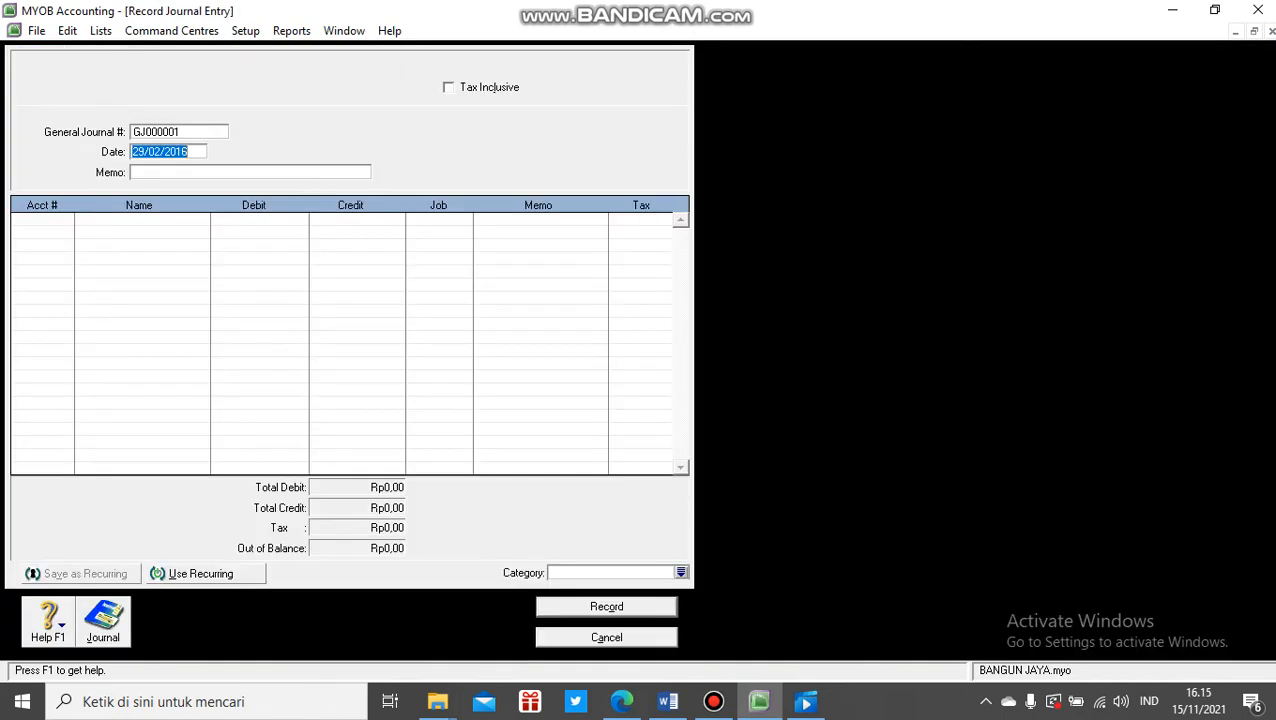
left_click(178, 132)
type("G-")
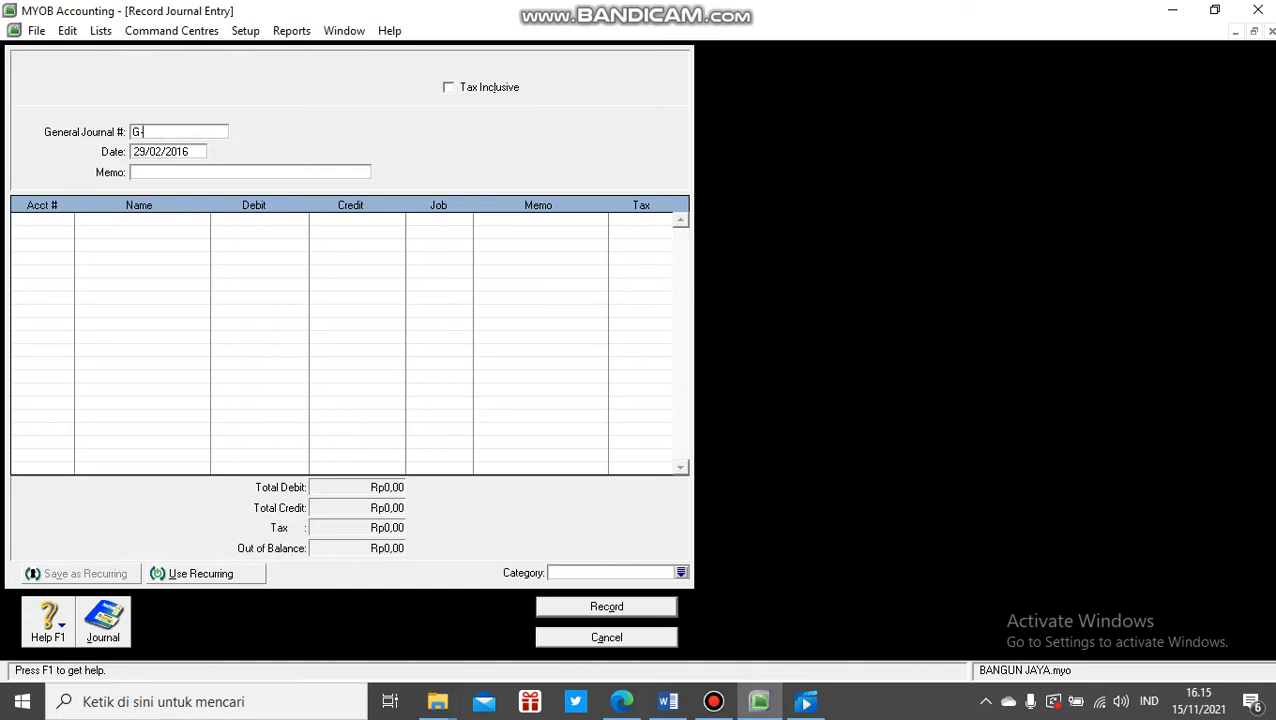
type("16000")
type("2")
key("Tab")
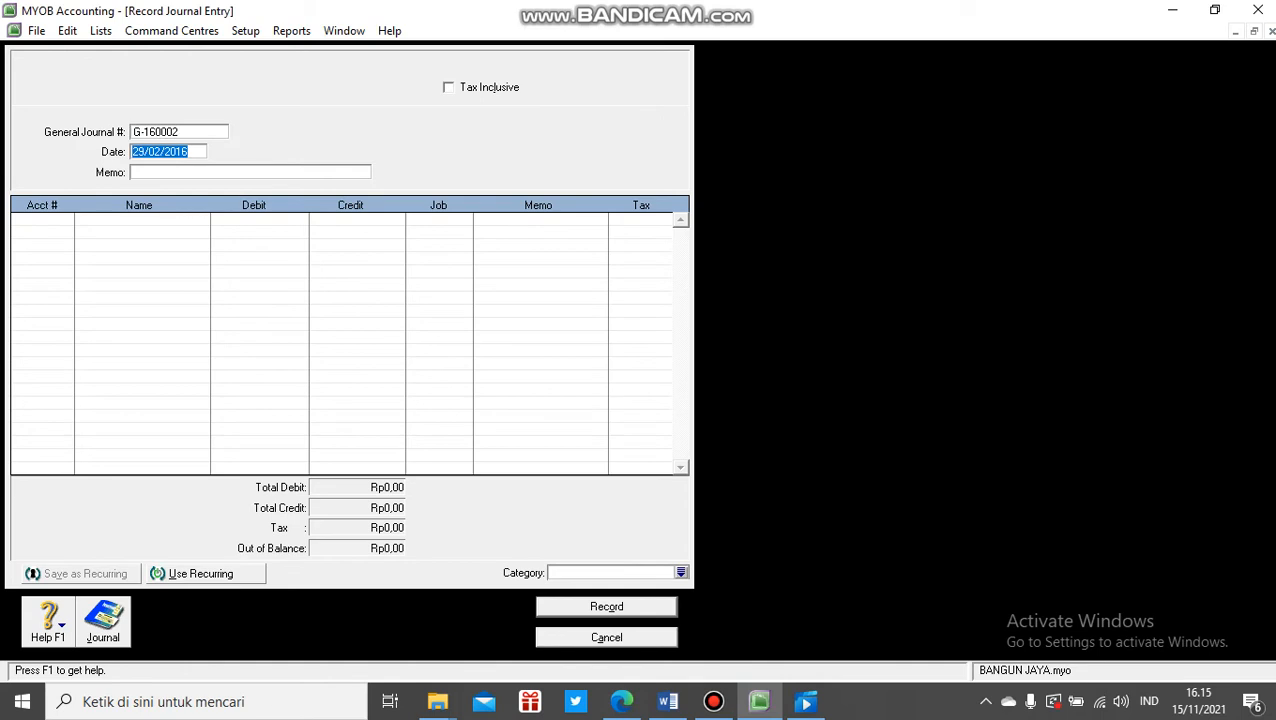
type("31/01/2016")
key("Tab")
type("VA")
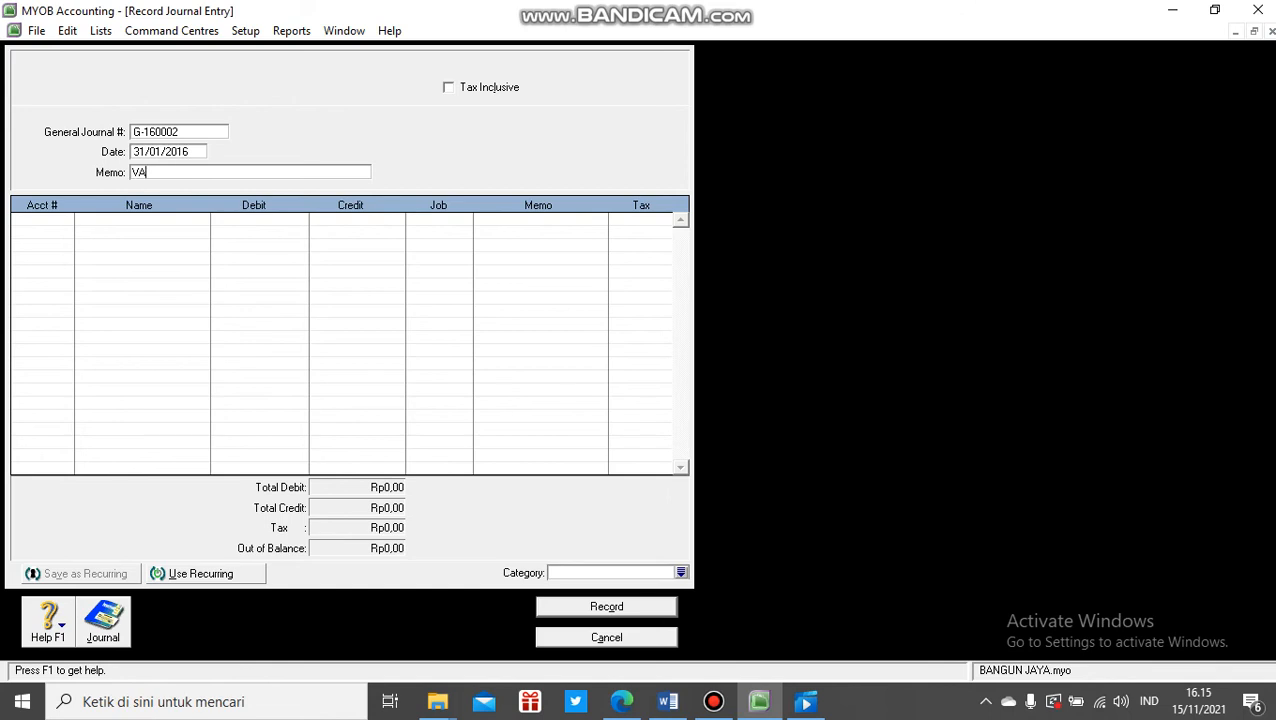
type("T CLEARING")
key("Tab")
key("Return")
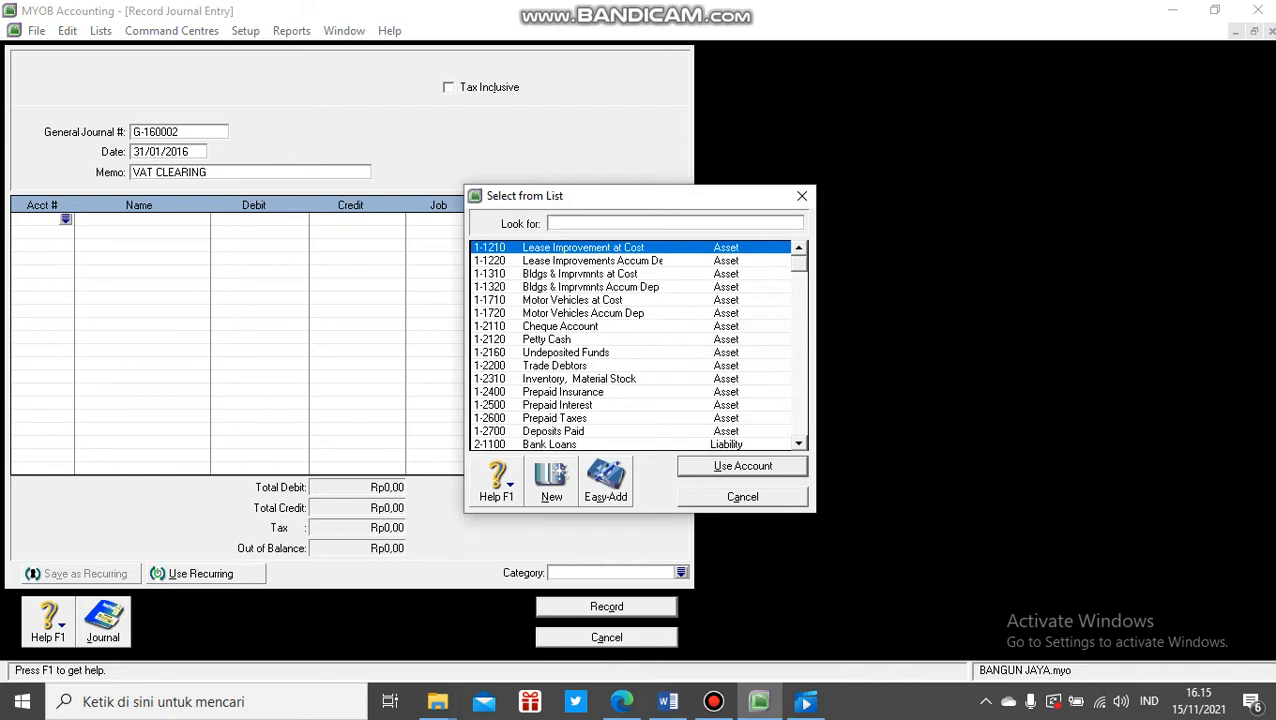
Debit 2-2310 VAT Collected Rp700.000,00 on the first journal line.
type("1-2310")
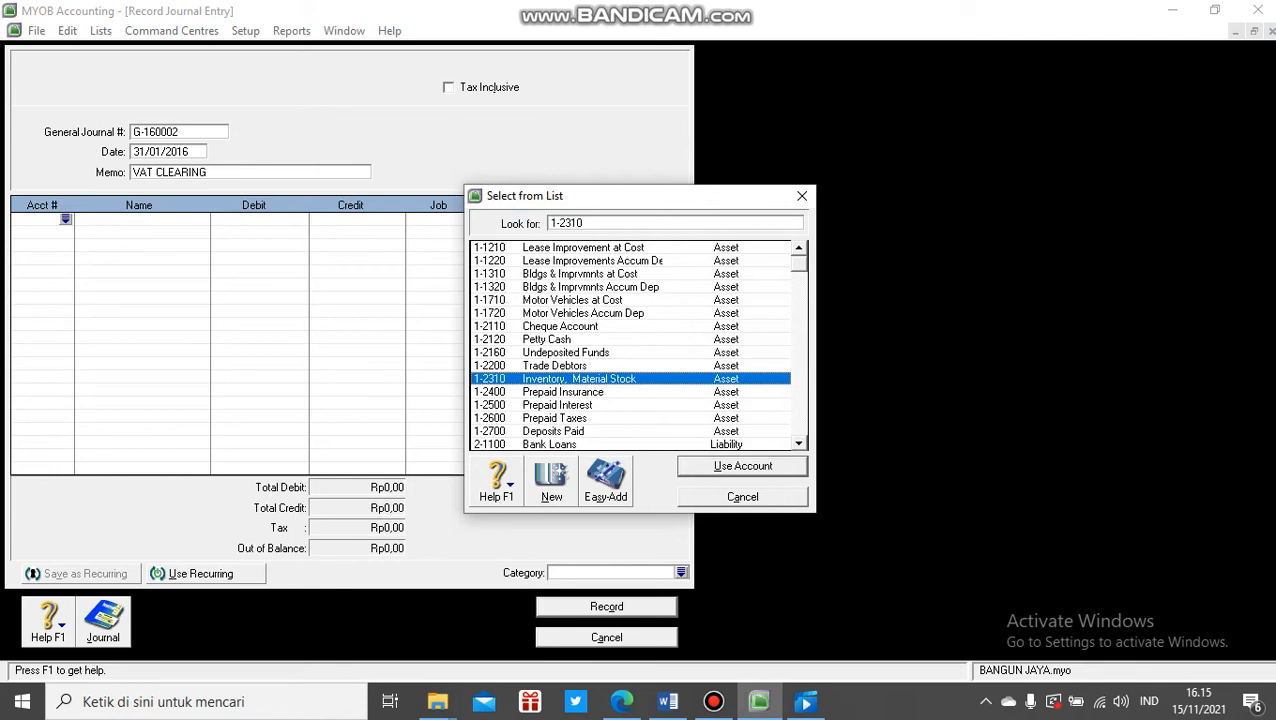
scroll(630, 345, "down", 2)
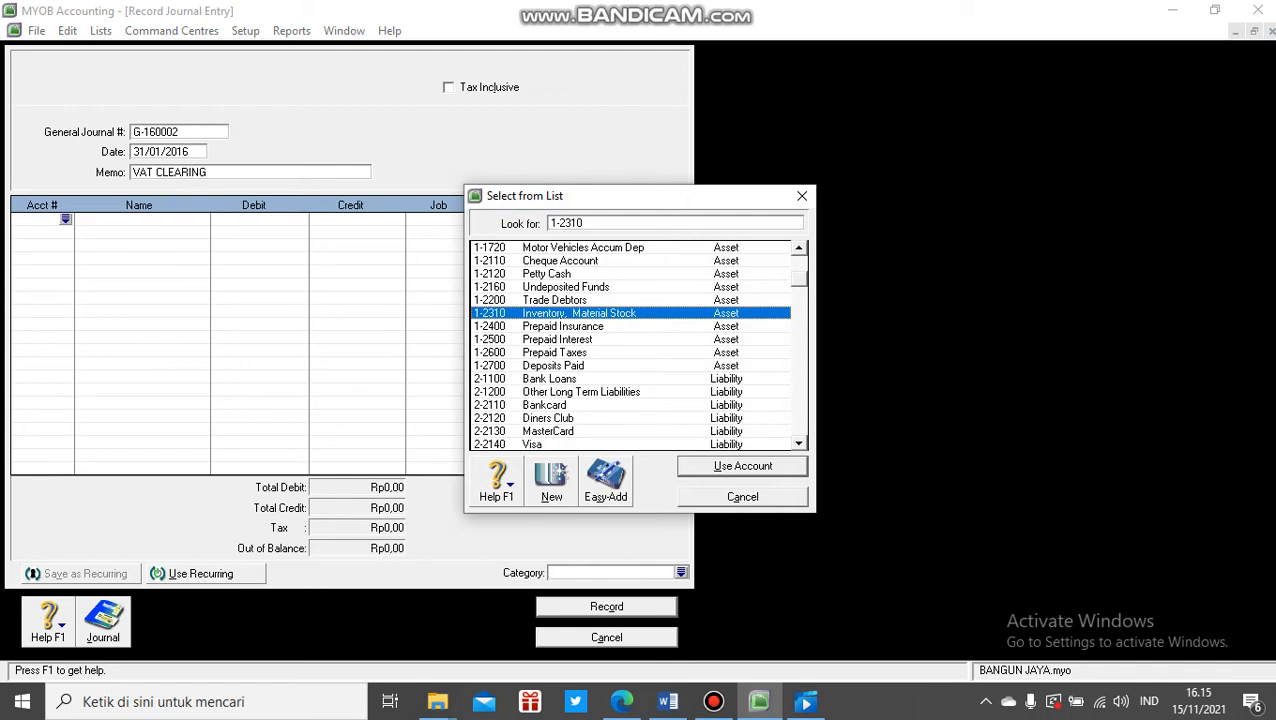
scroll(630, 345, "down", 4)
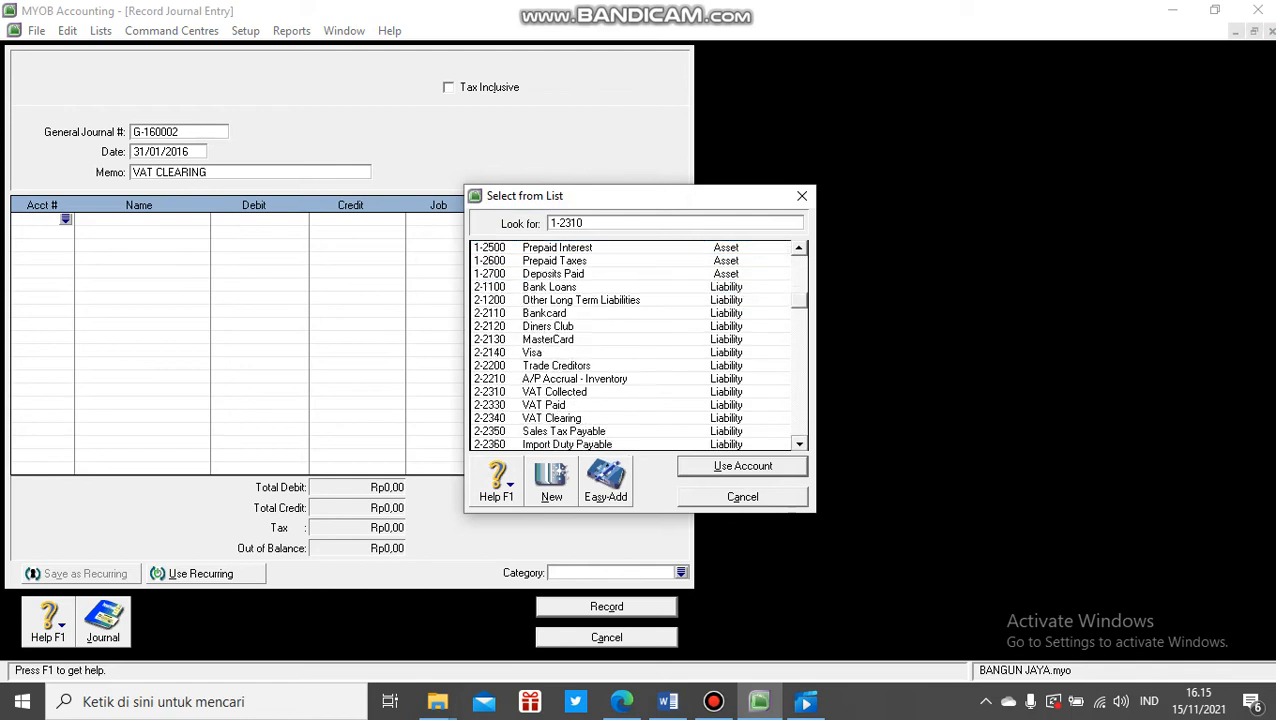
scroll(630, 345, "down", 1)
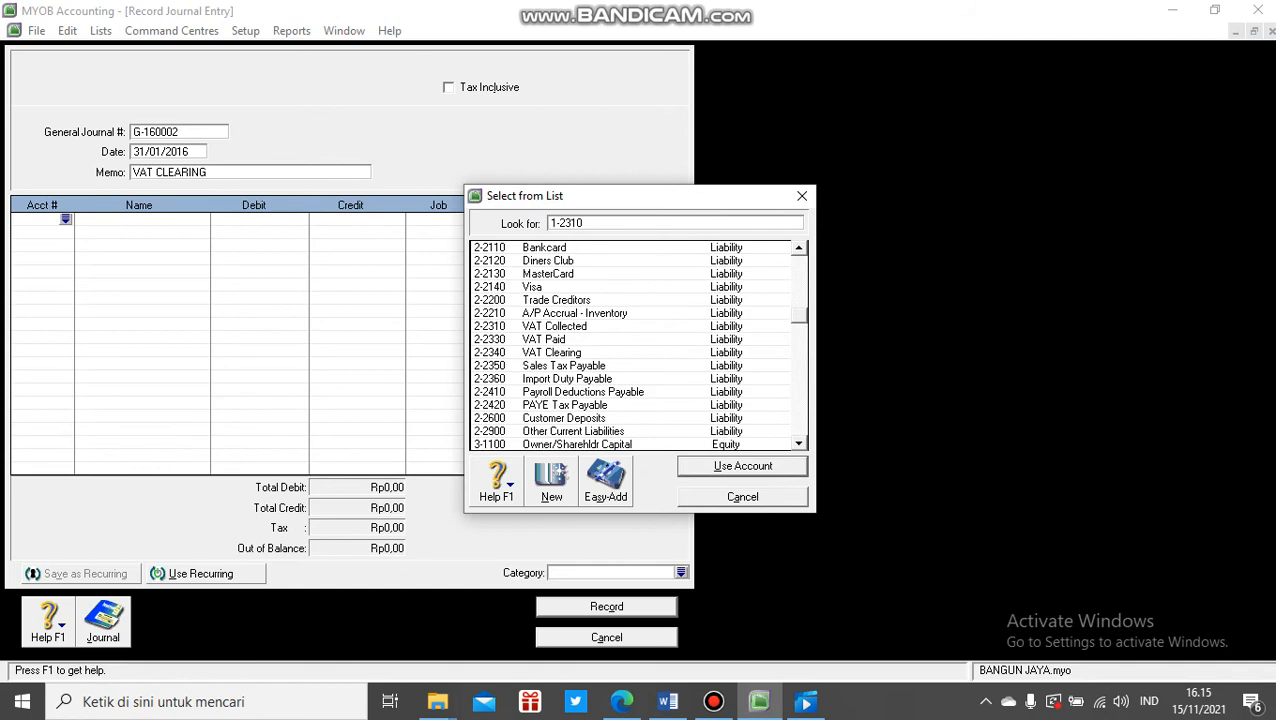
left_click(580, 326)
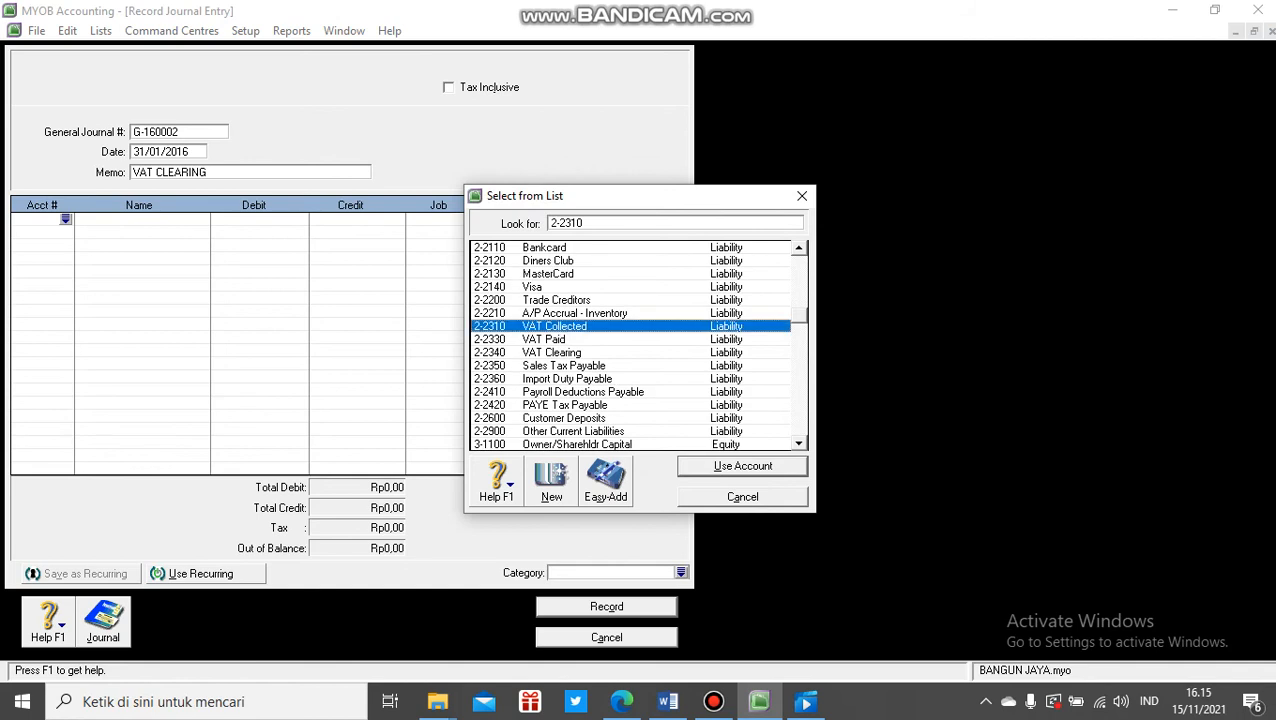
left_click(743, 466)
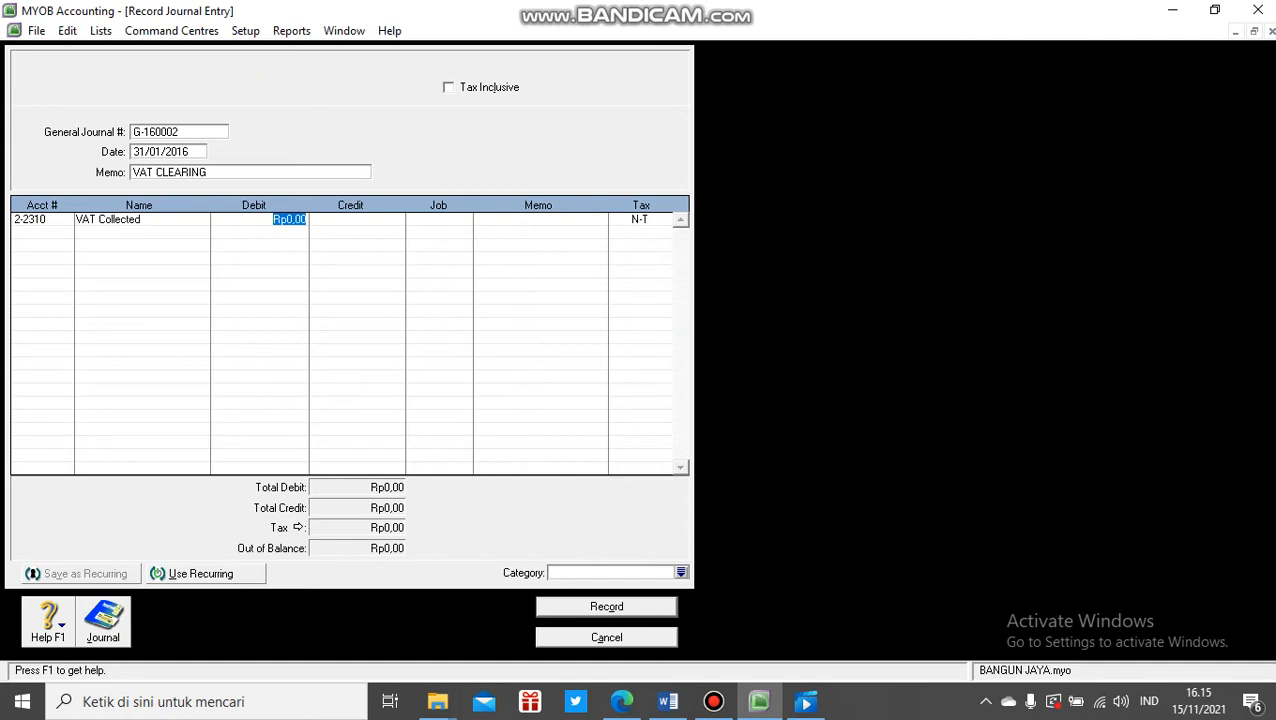
type("700.000")
key("Return")
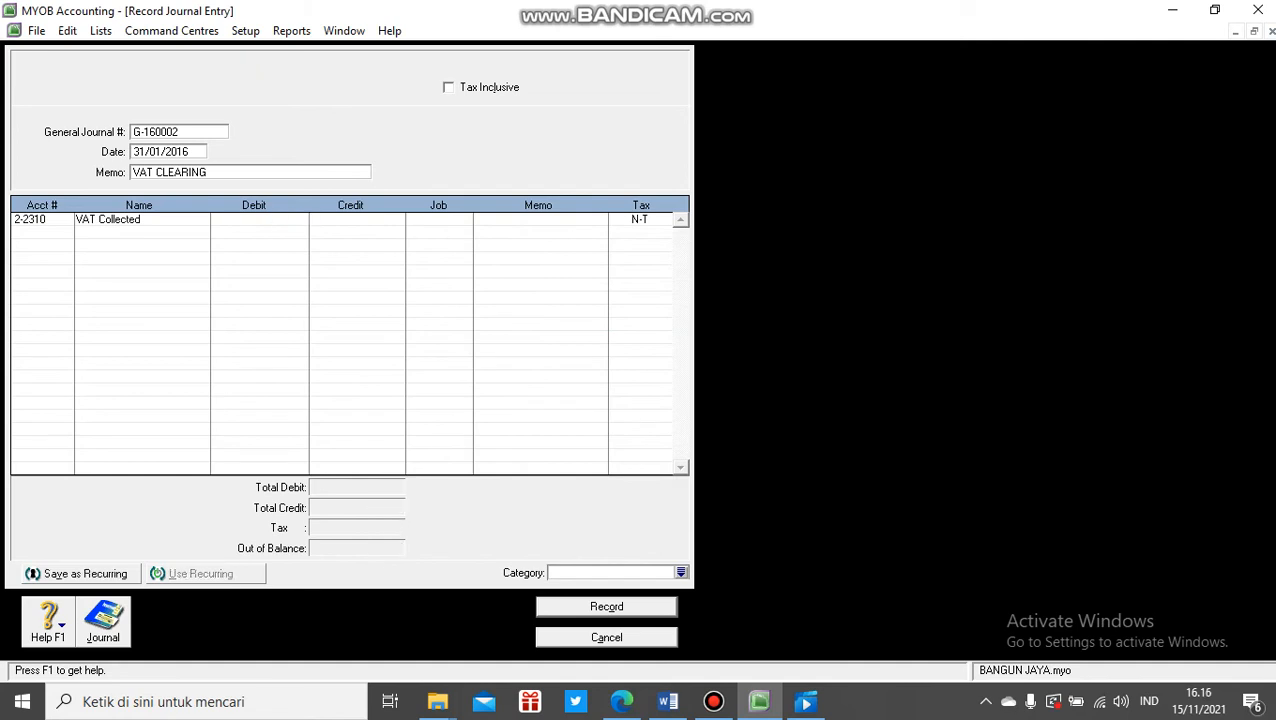
Add a second line debiting 2-2340 VAT Clearing Rp200.000,00.
key("Return")
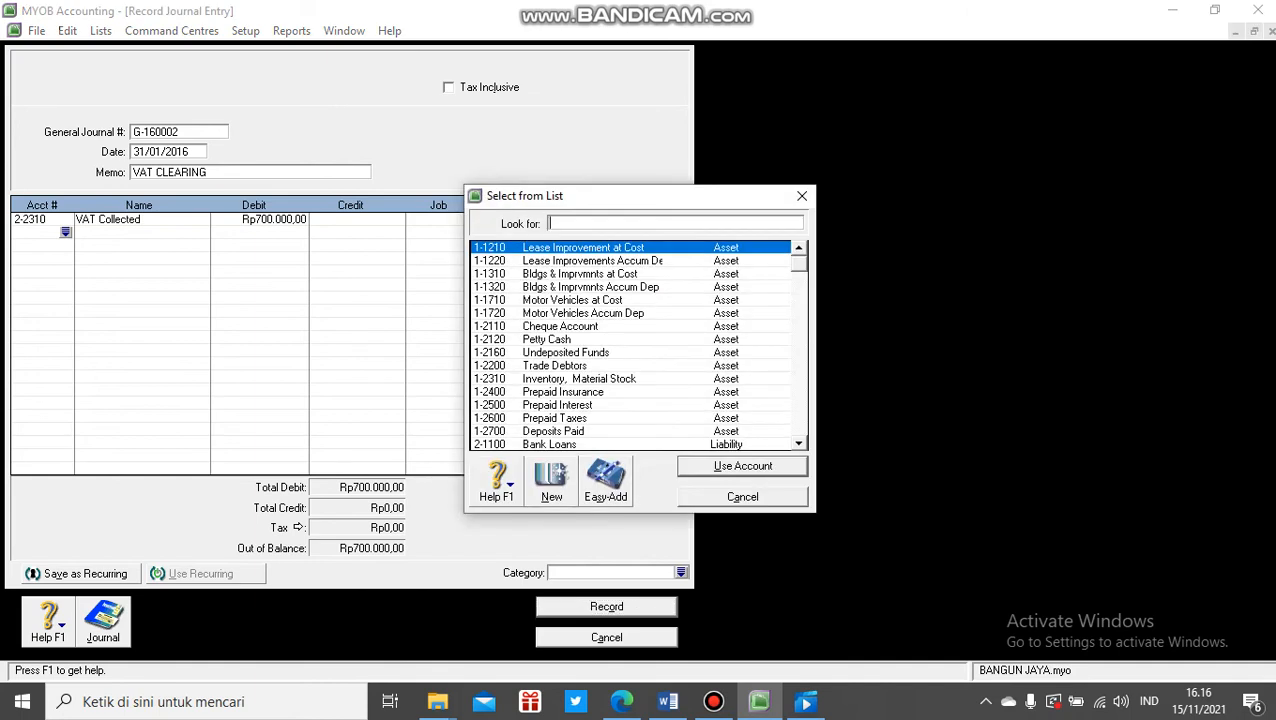
scroll(638, 345, "down", 2)
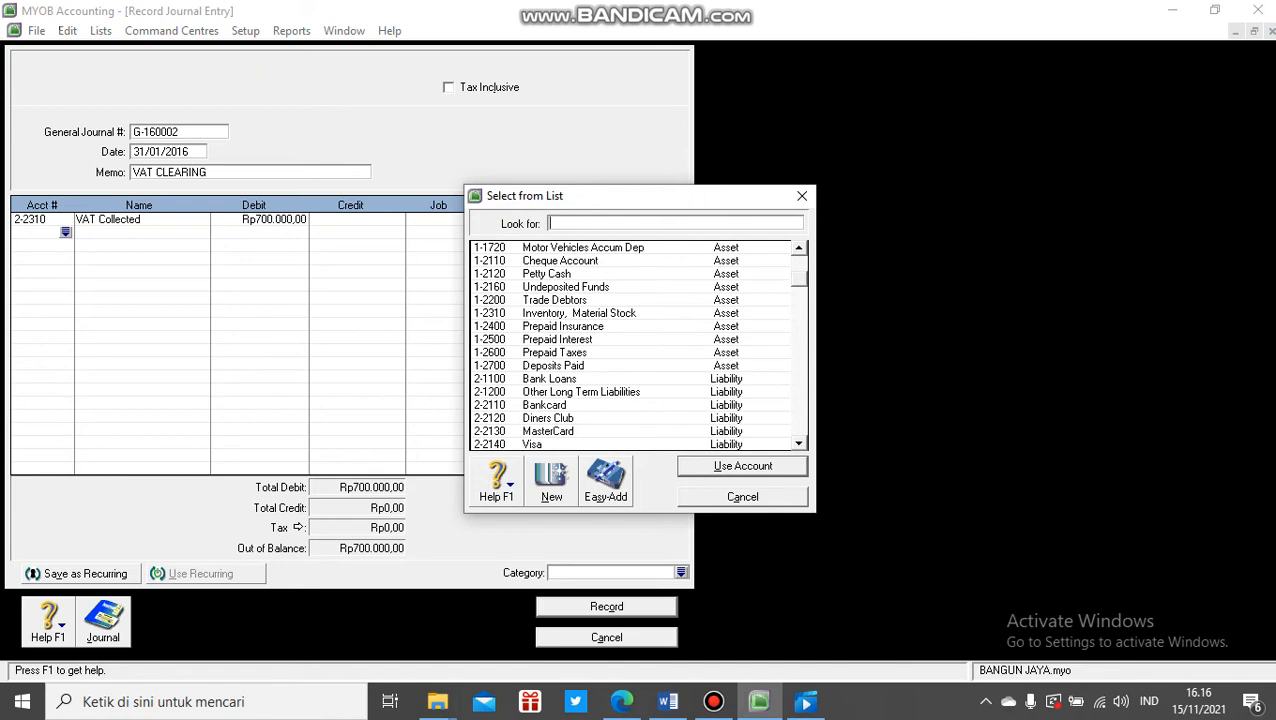
scroll(638, 345, "down", 3)
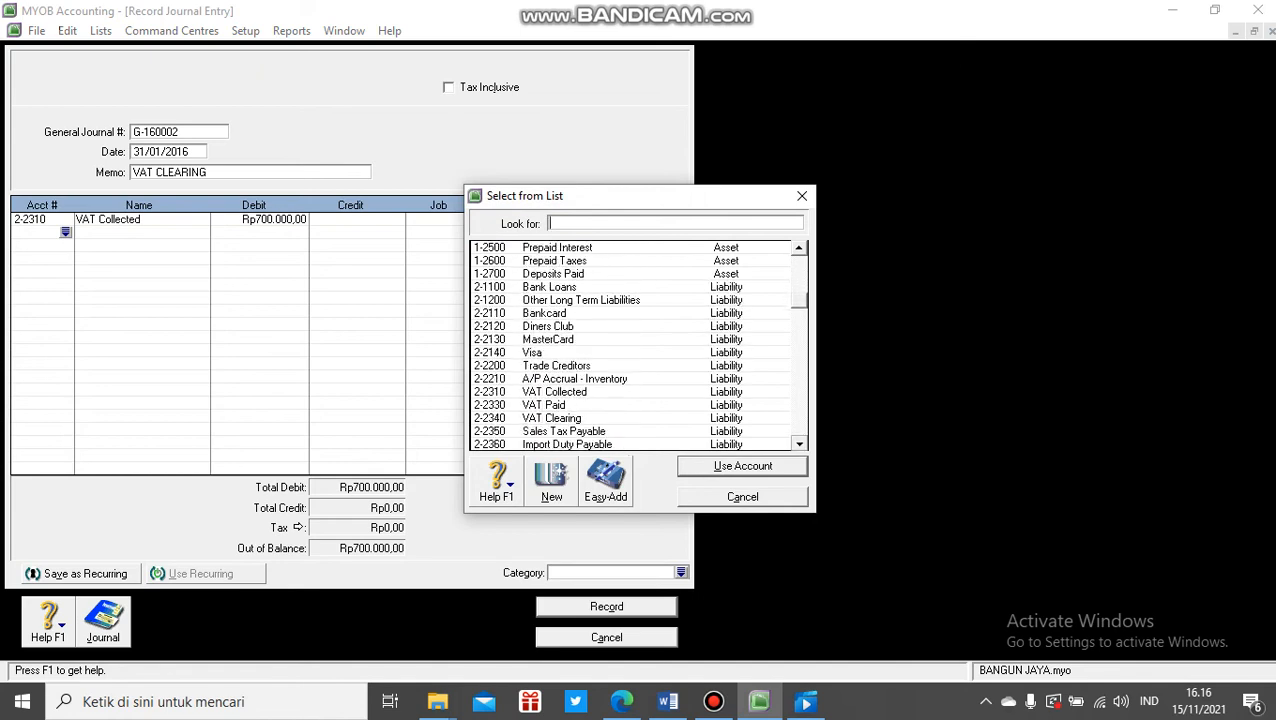
scroll(638, 345, "down", 1)
type("2-2340")
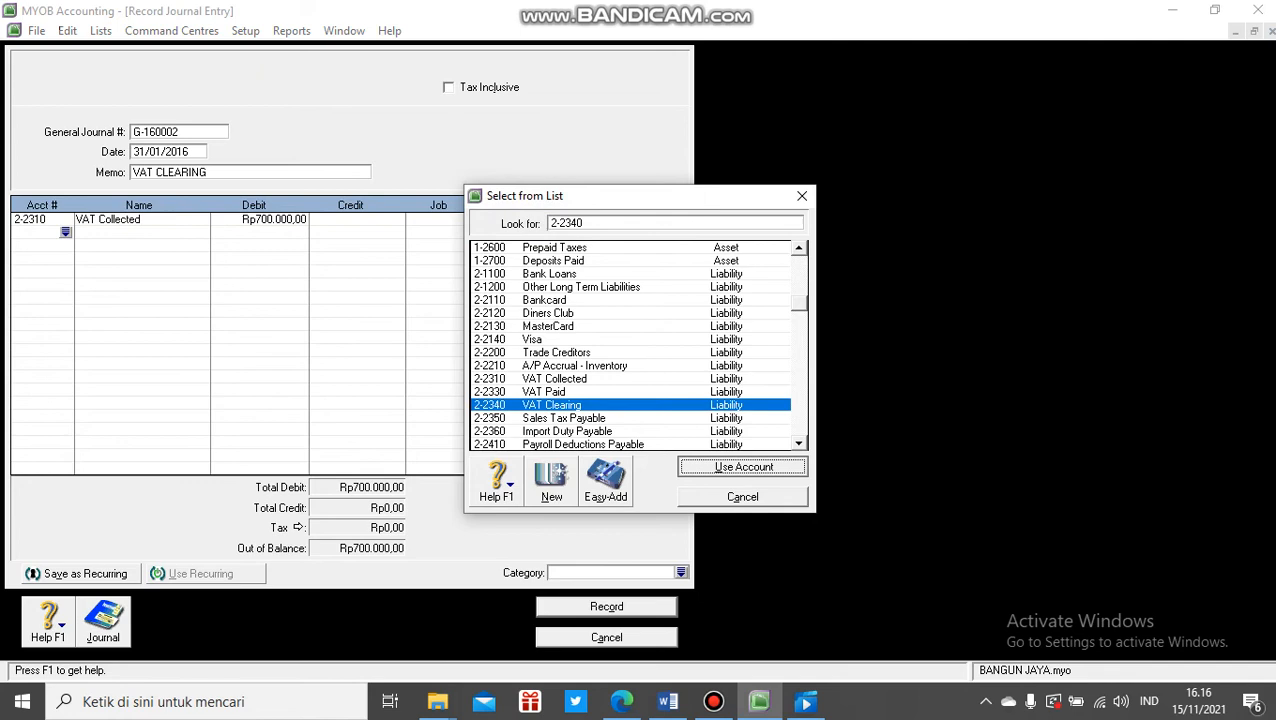
key("Return")
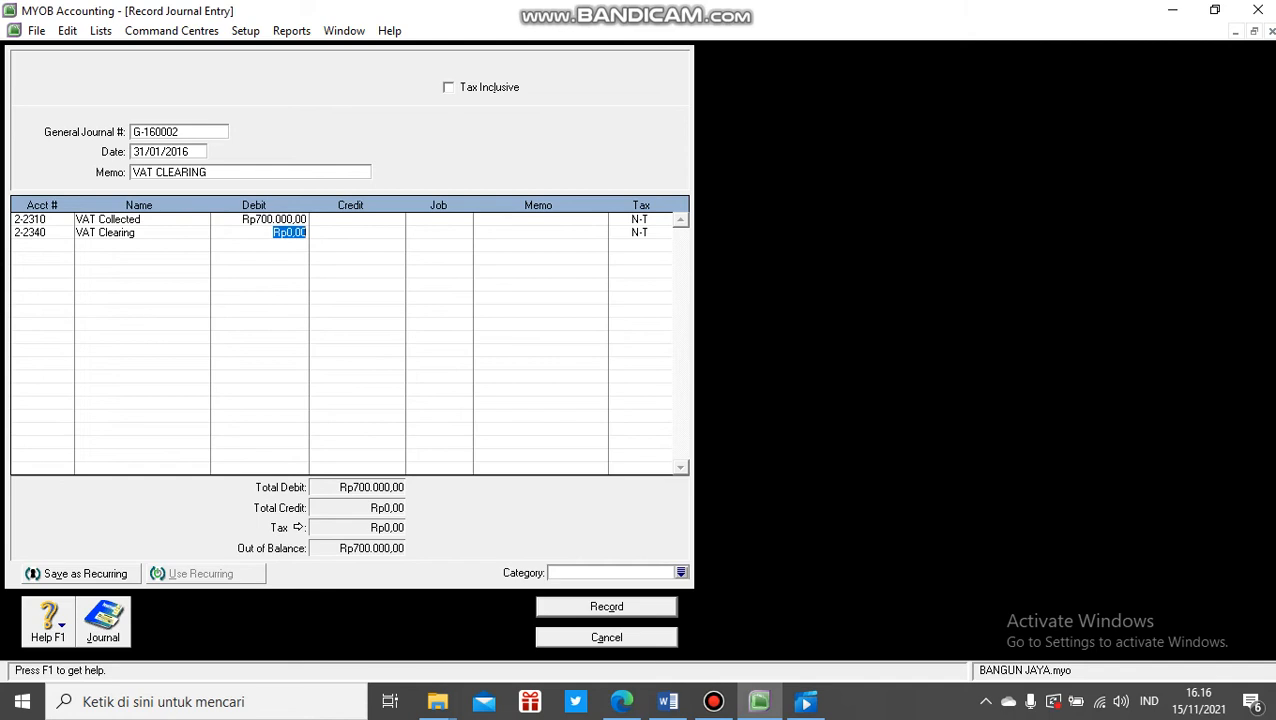
type("200000")
key("Return")
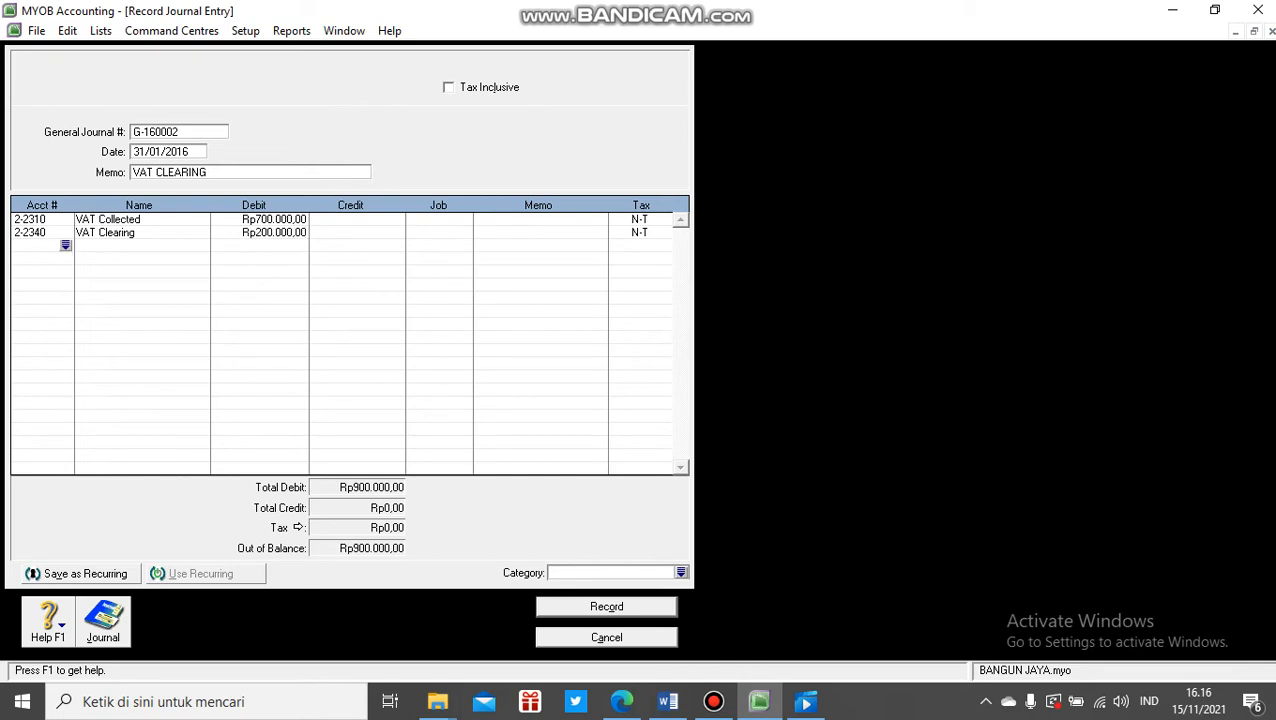
Add a third line crediting 2-2330 VAT Paid Rp900.000,00 to balance the journal.
key("Return")
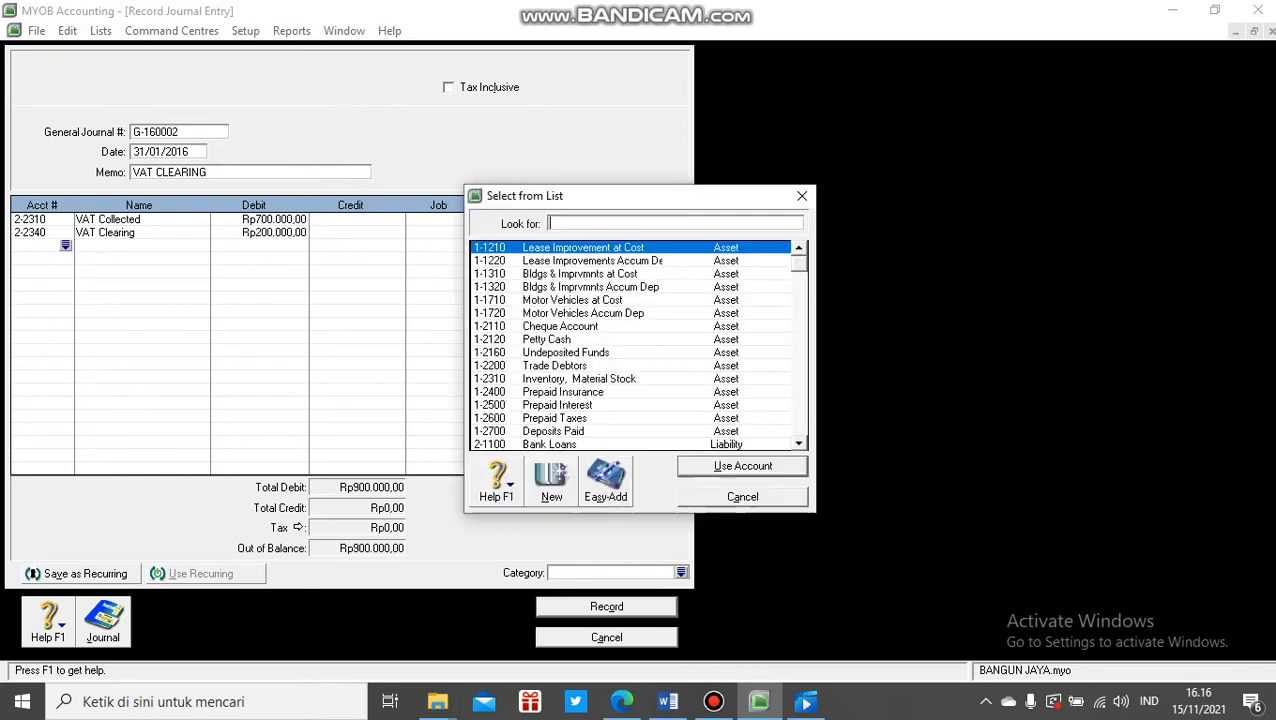
scroll(630, 345, "down", 1)
scroll(639, 345, "down", 4)
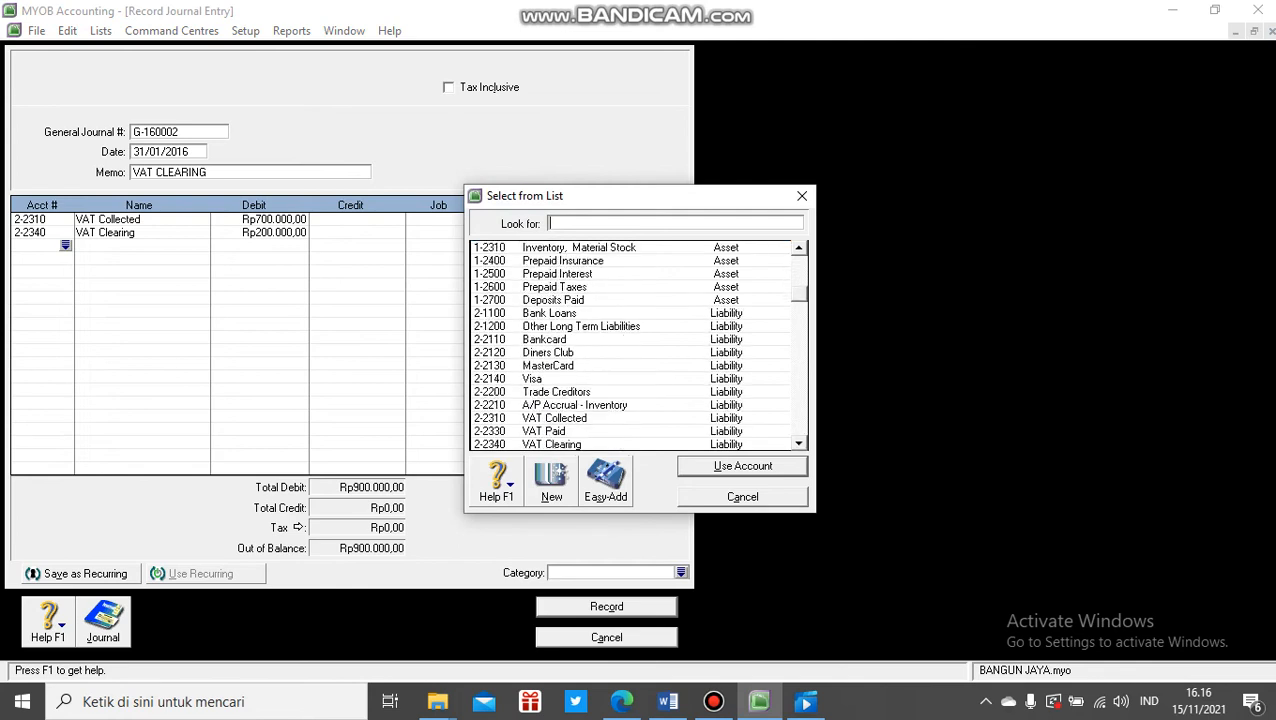
type("2-2330")
key("Return")
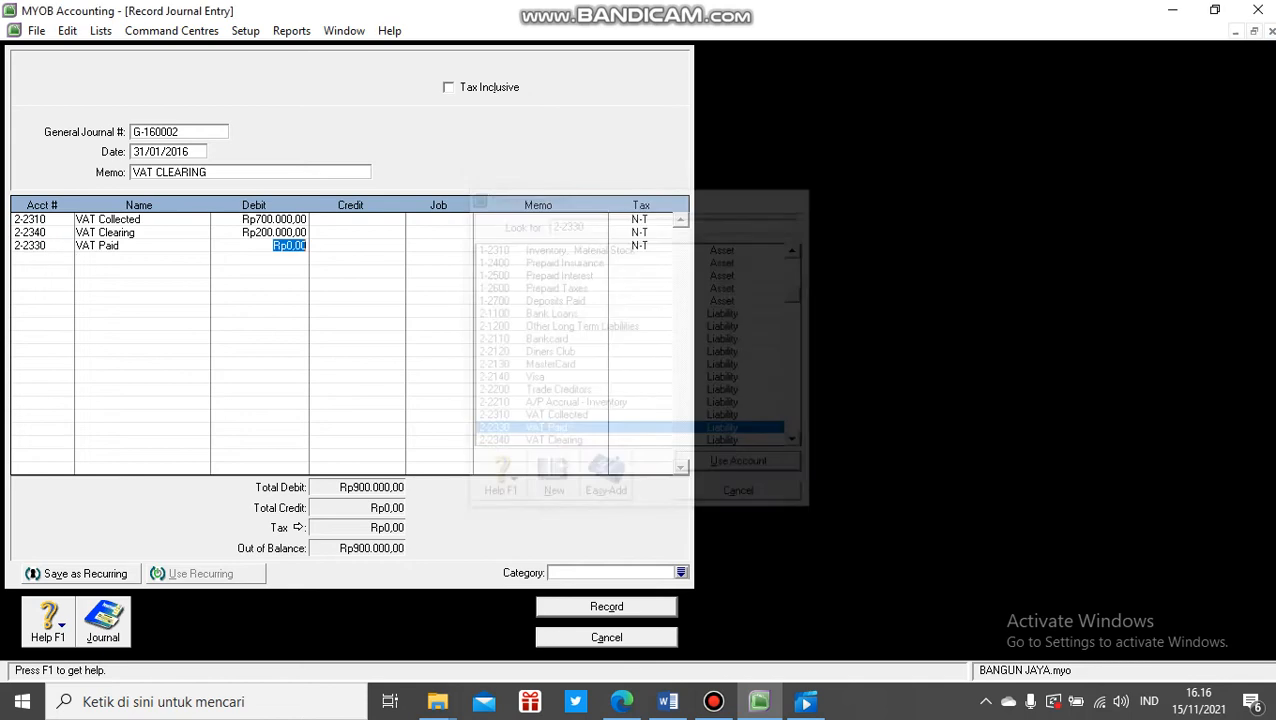
key("Tab")
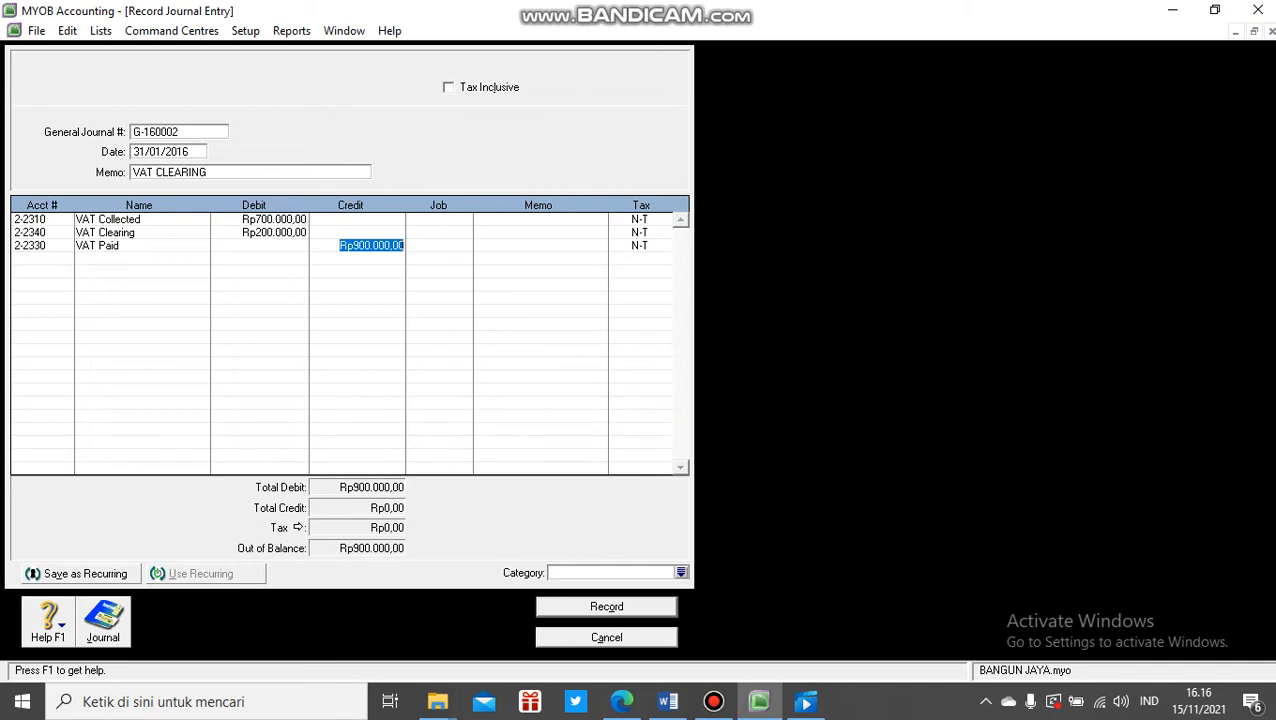
key("Tab")
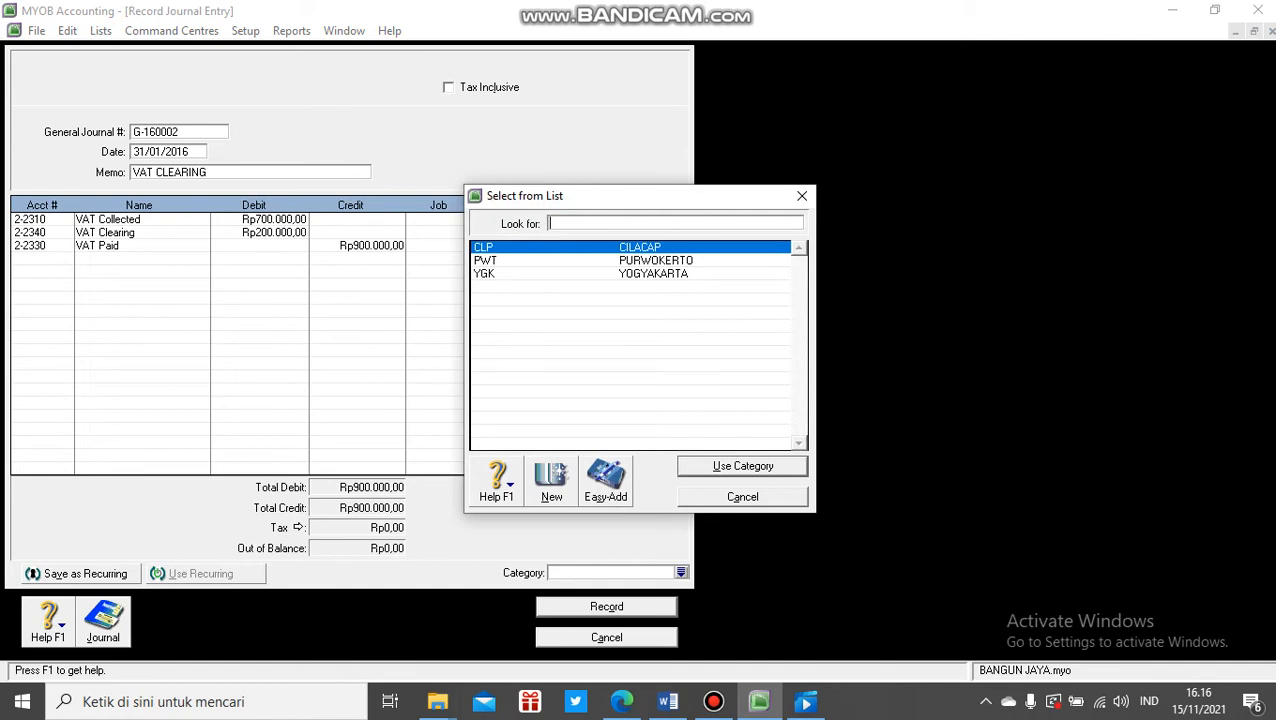
Tag journal G-160002 with category CLP, record it without job numbers, and close the window.
left_click(743, 466)
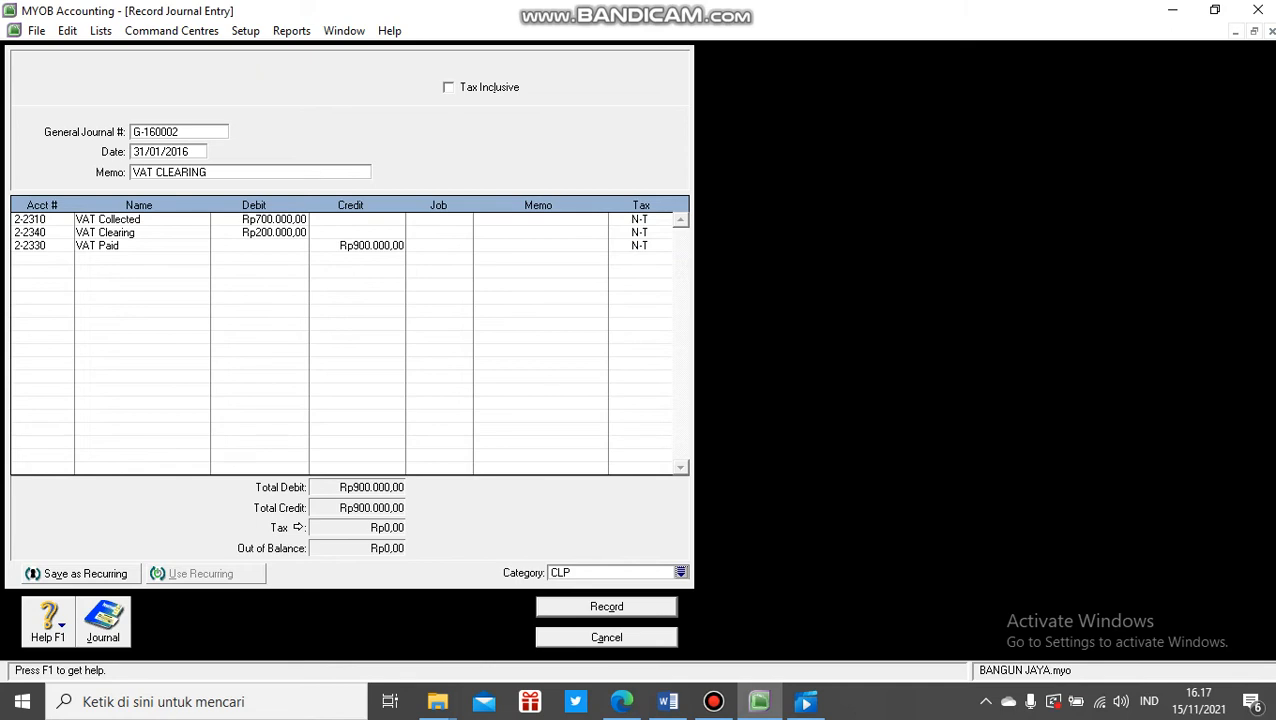
key("Tab")
key("Return")
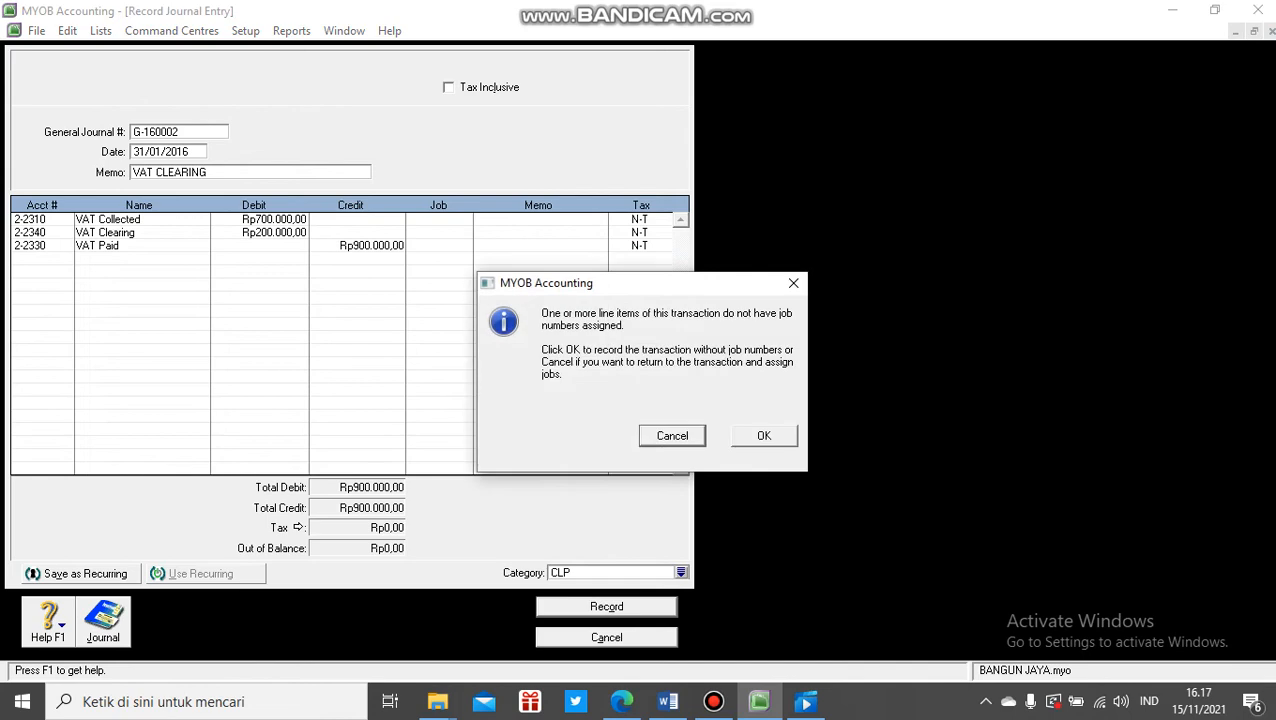
key("Return")
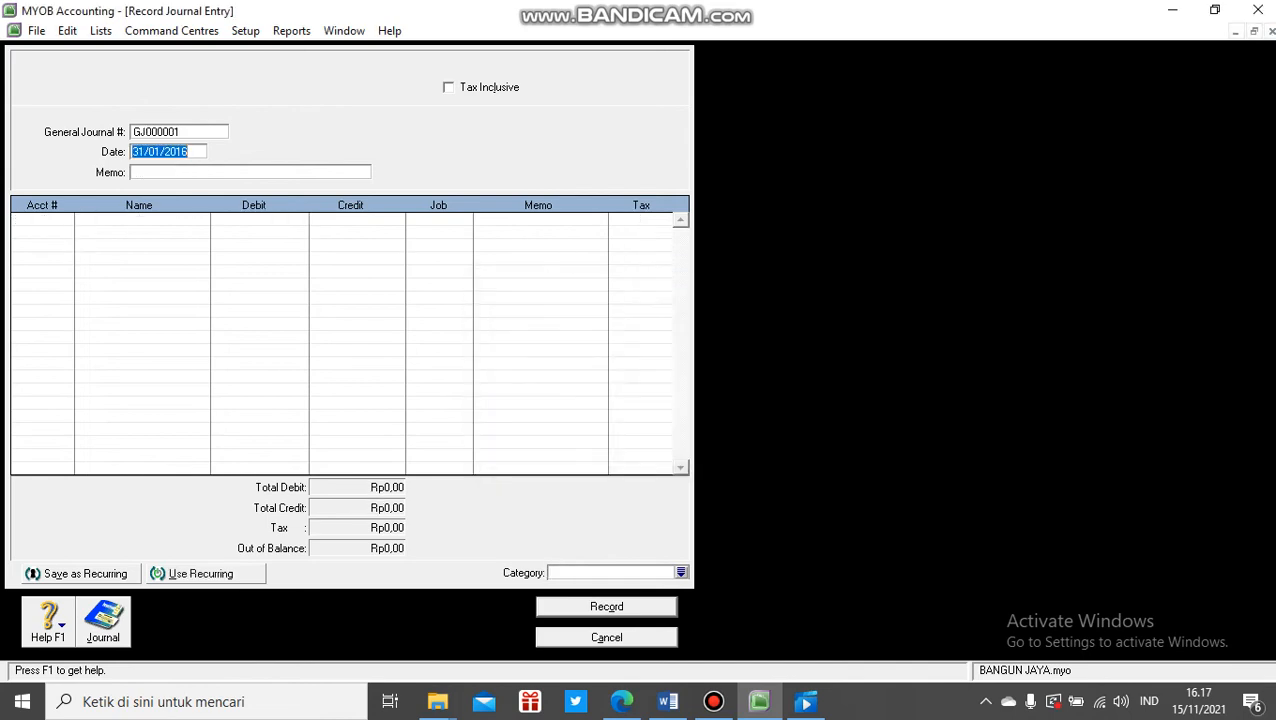
key("Escape")
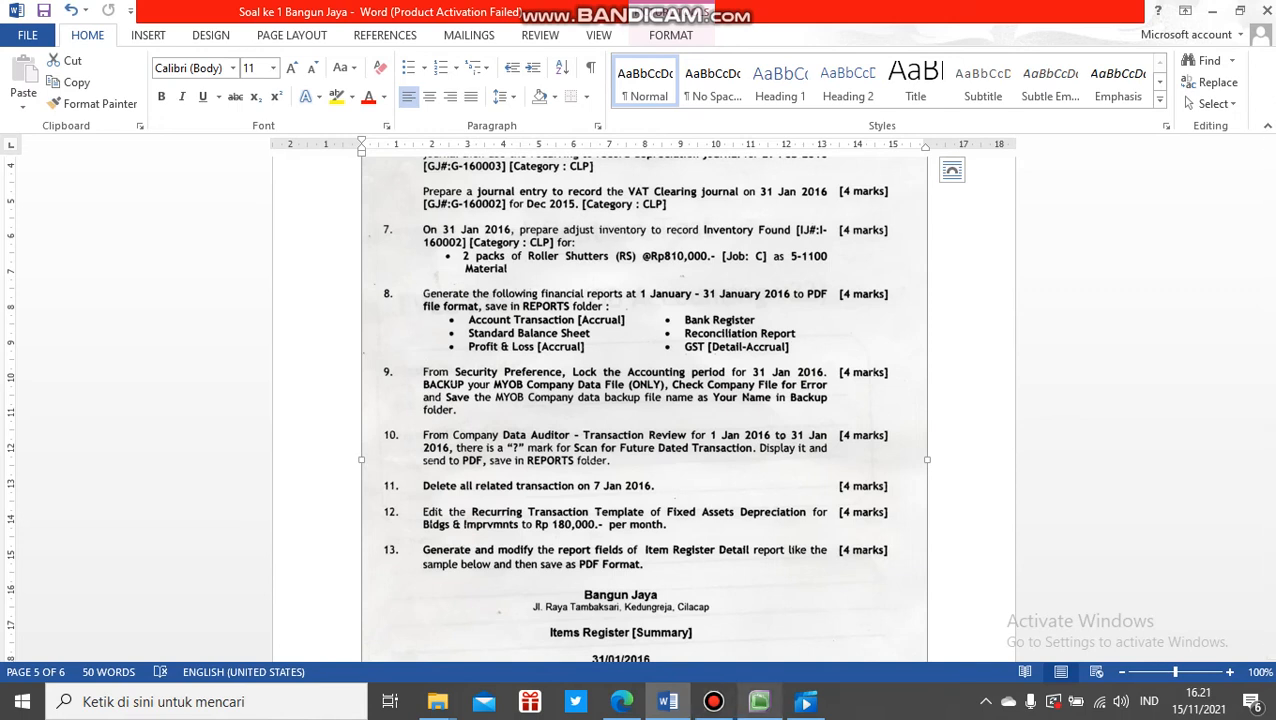
left_click(760, 702)
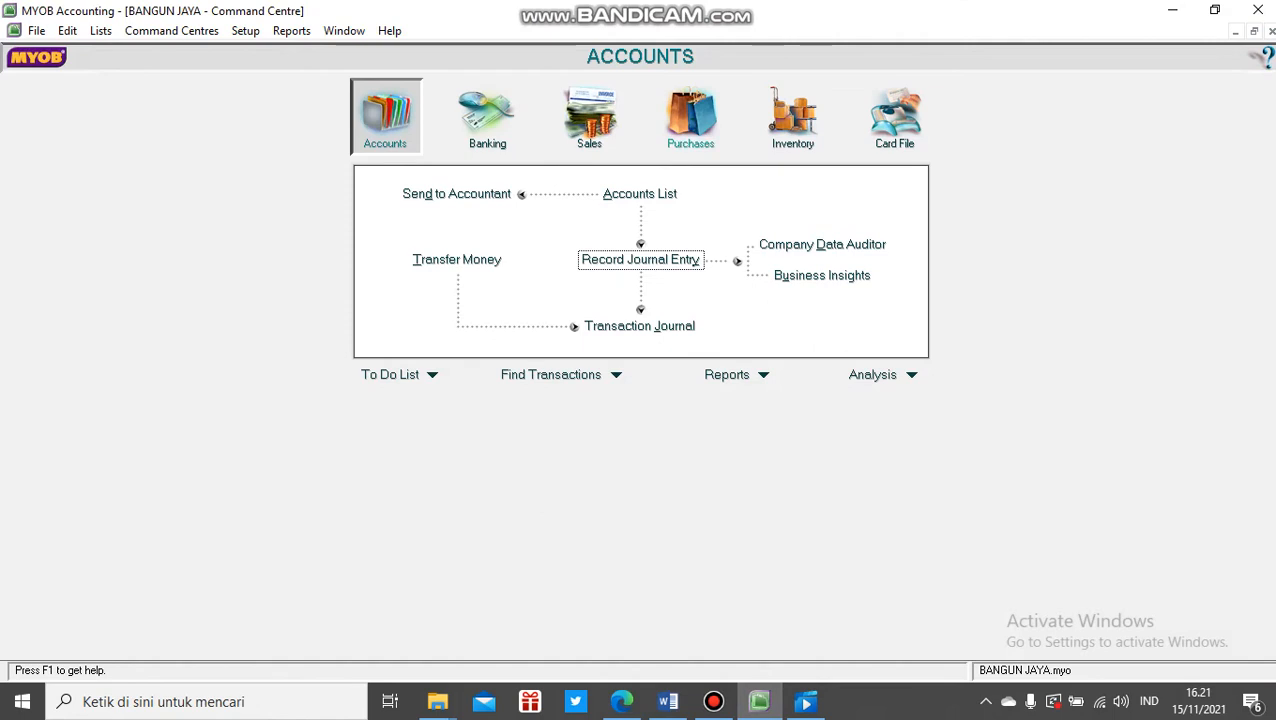
Start inventory adjustment I-160002 dated 31/1/2016 with memo ADJUST INVENTORY.
left_click(793, 115)
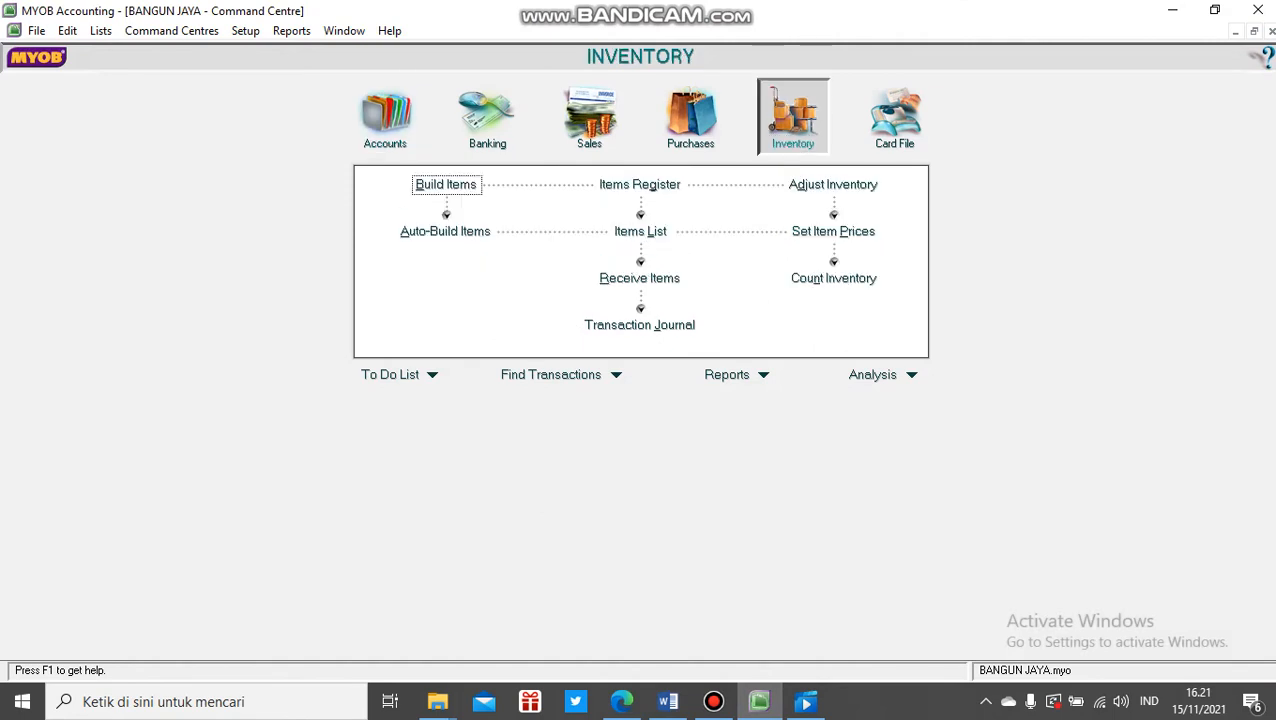
left_click(833, 185)
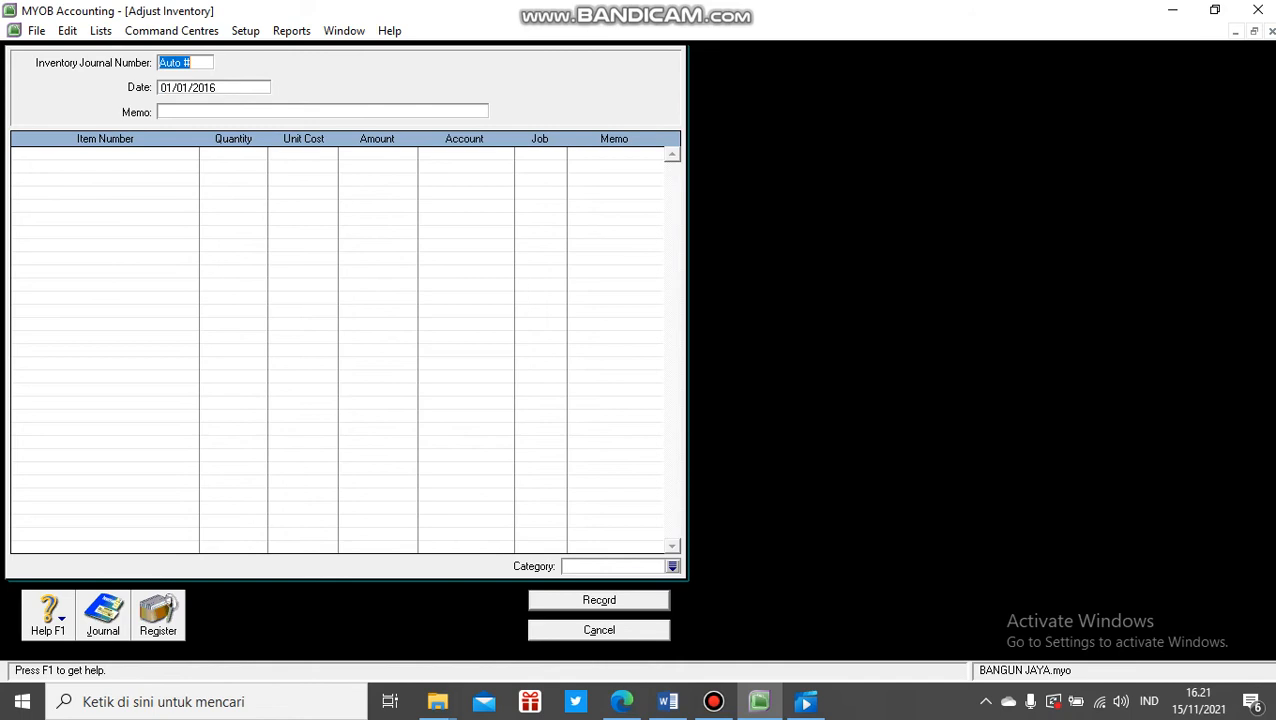
type("IJ")
type("-")
key("BackSpace")
key("BackSpace")
type("-160002")
key("Tab")
type("3")
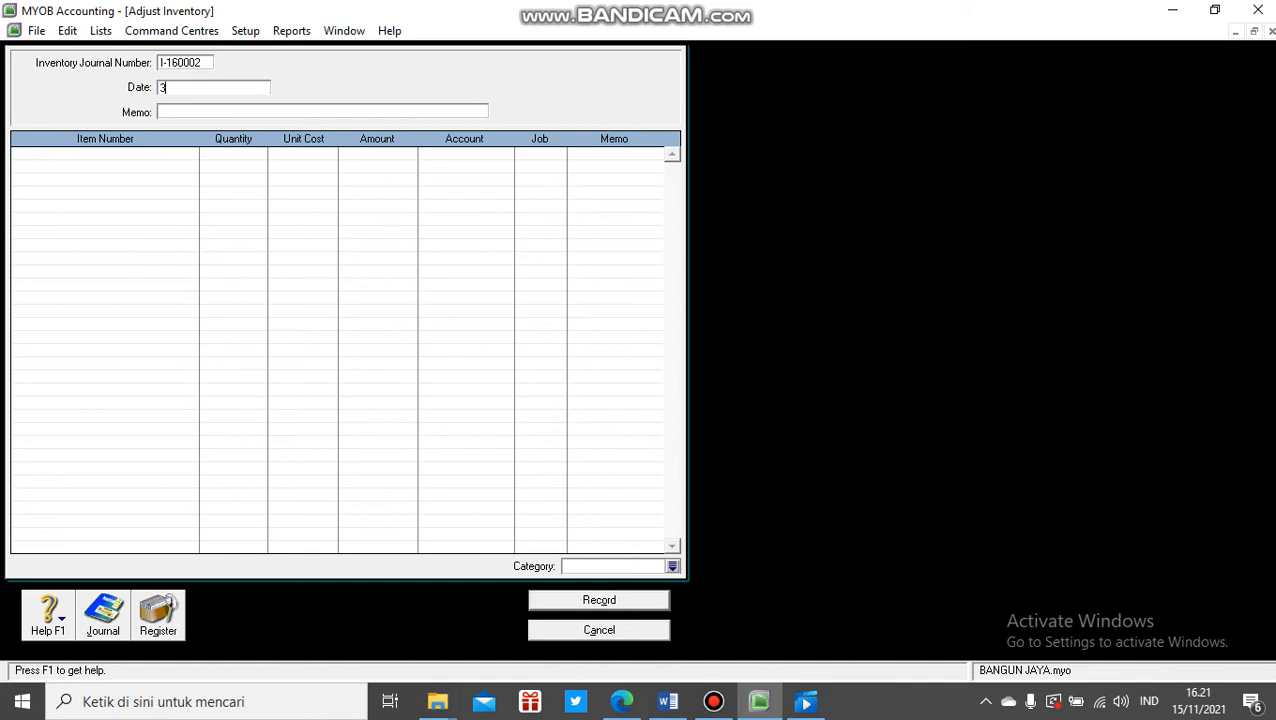
type("1/1/2016")
key("Tab")
type("ADJUS")
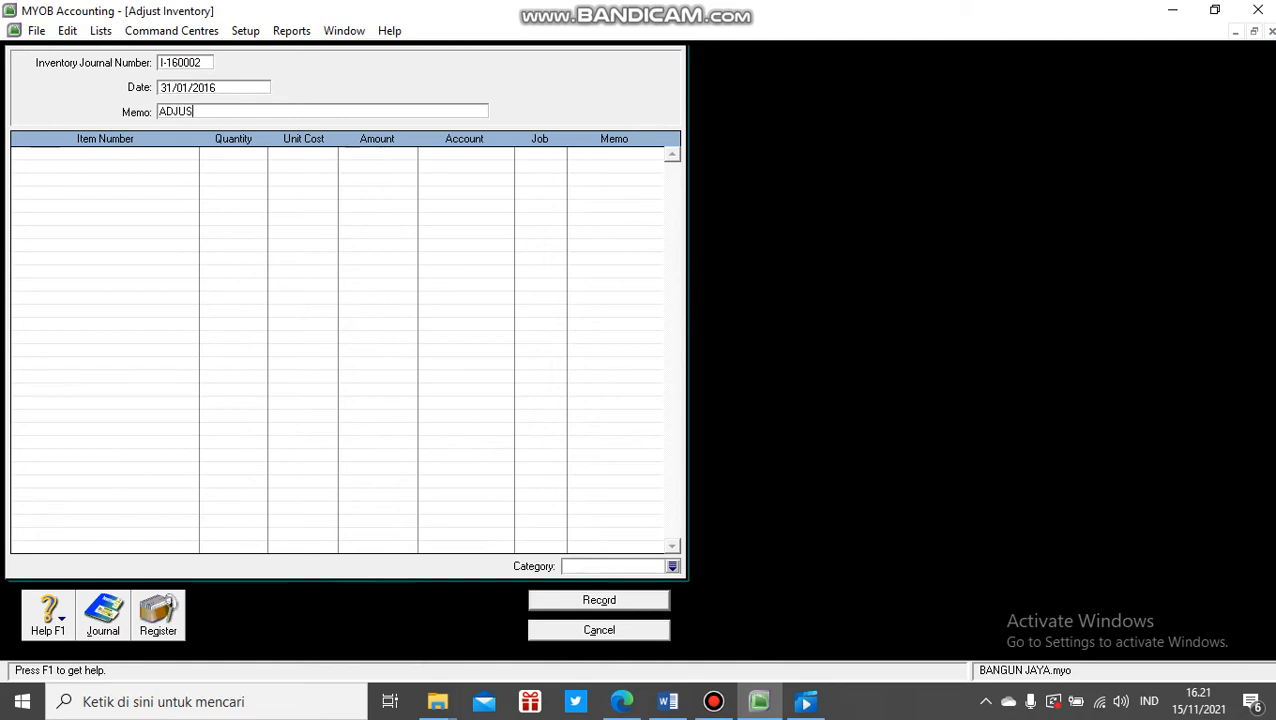
type("T INVENTORY")
key("Tab")
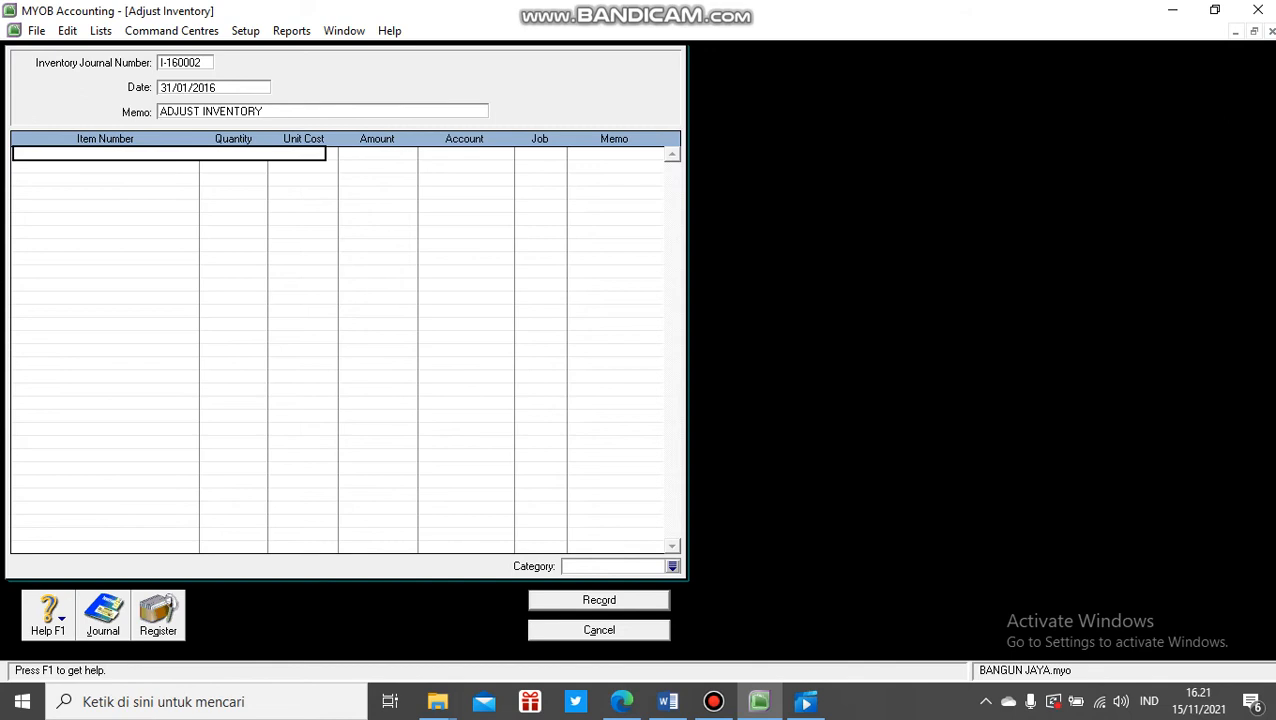
Add 2 RS at Rp810.000,00 to account 5-1100, category CLP, and record the adjustment.
type("RS")
key("Tab")
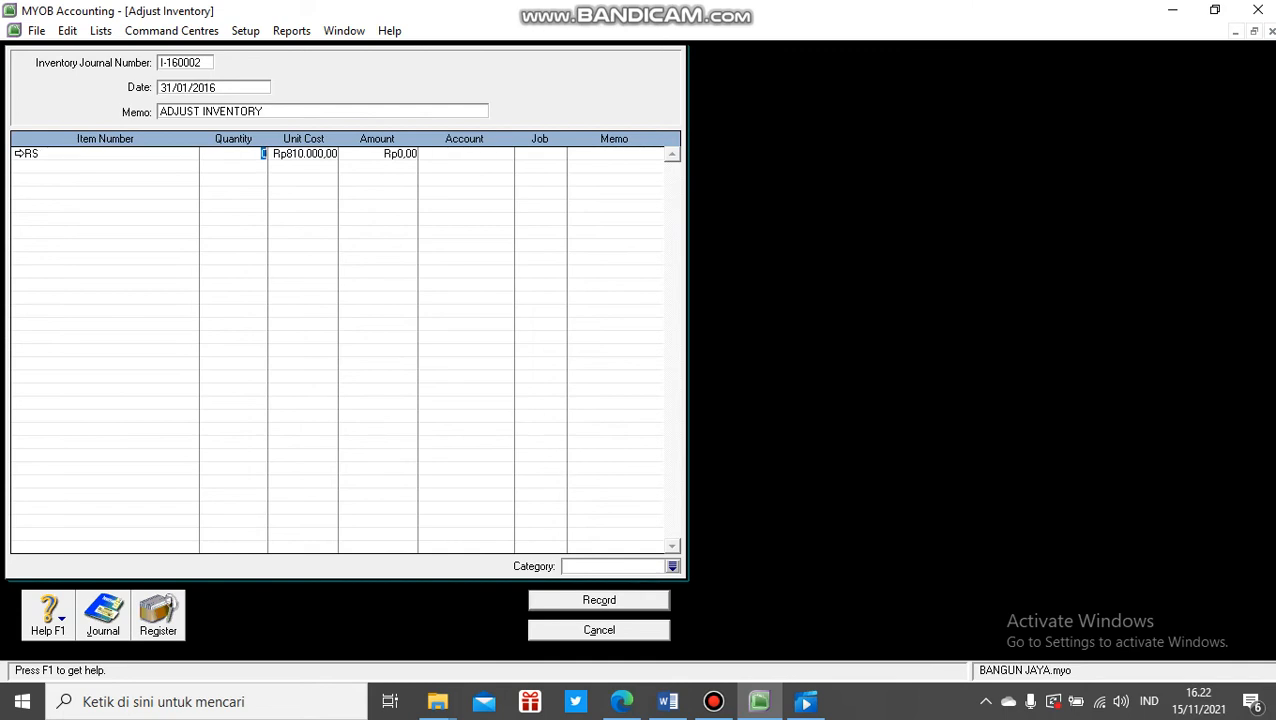
type("2")
key("Tab")
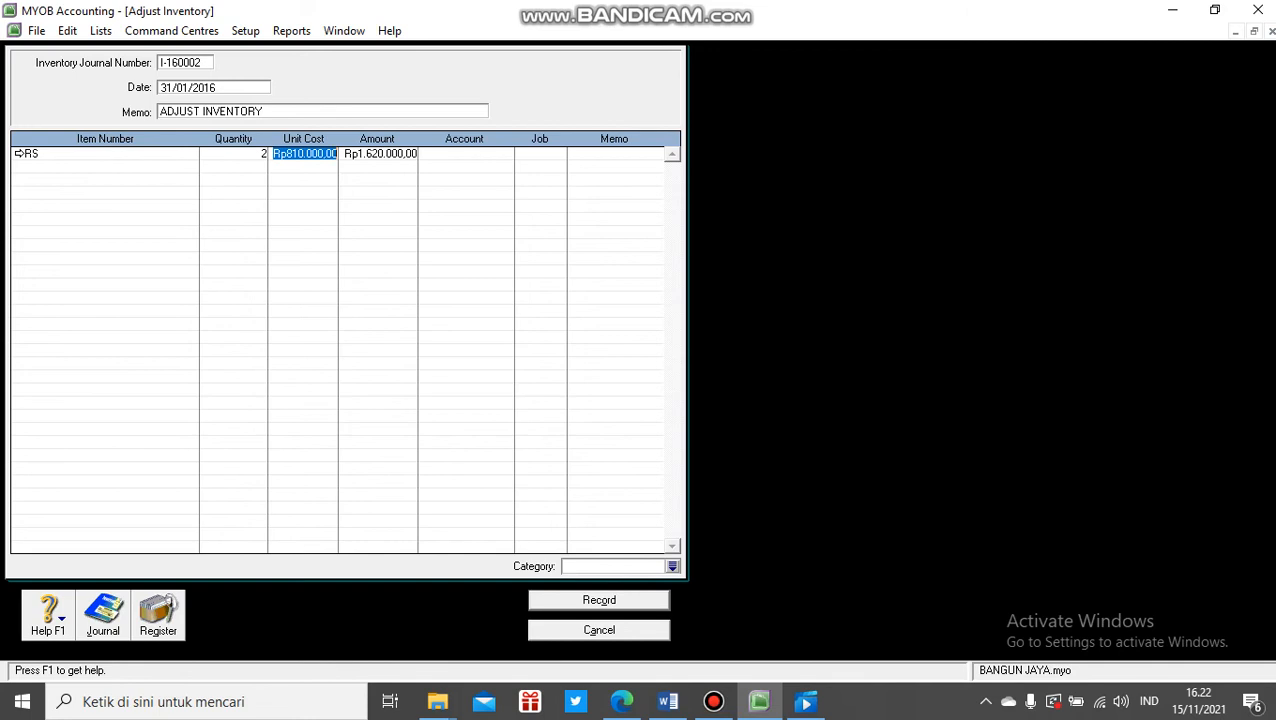
key("Tab")
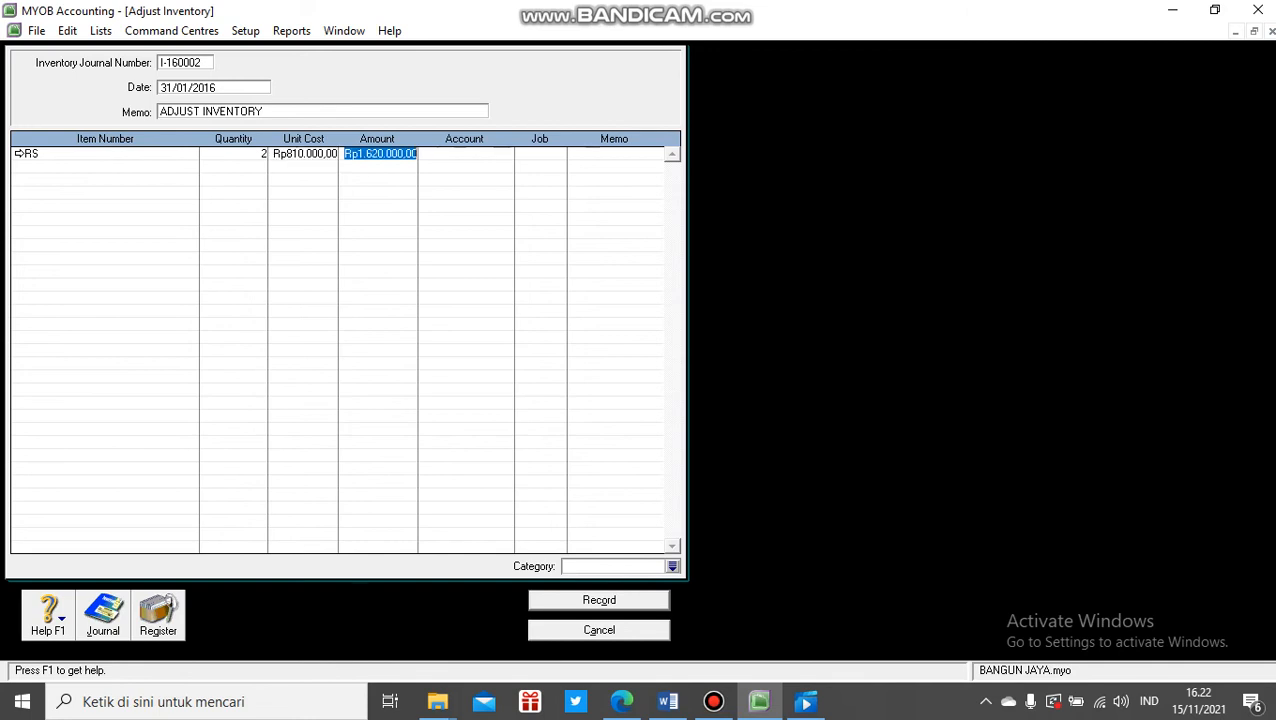
key("Tab")
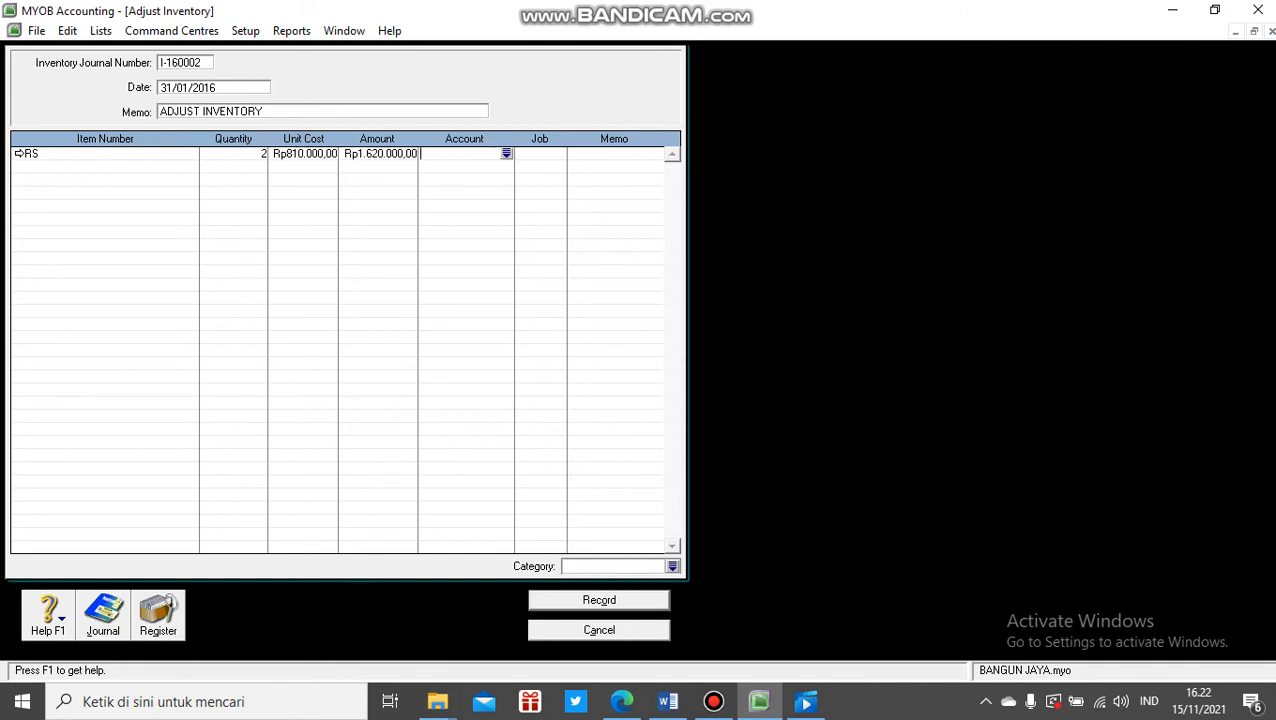
type("6")
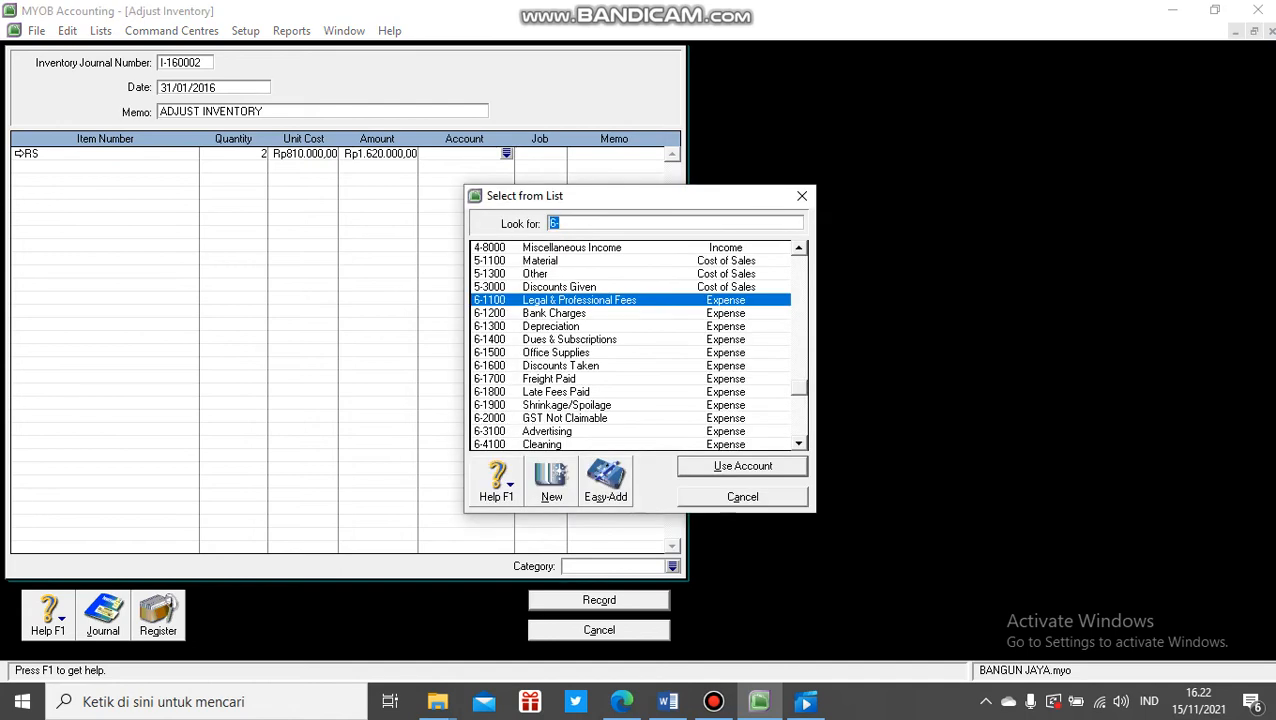
type("5-1100")
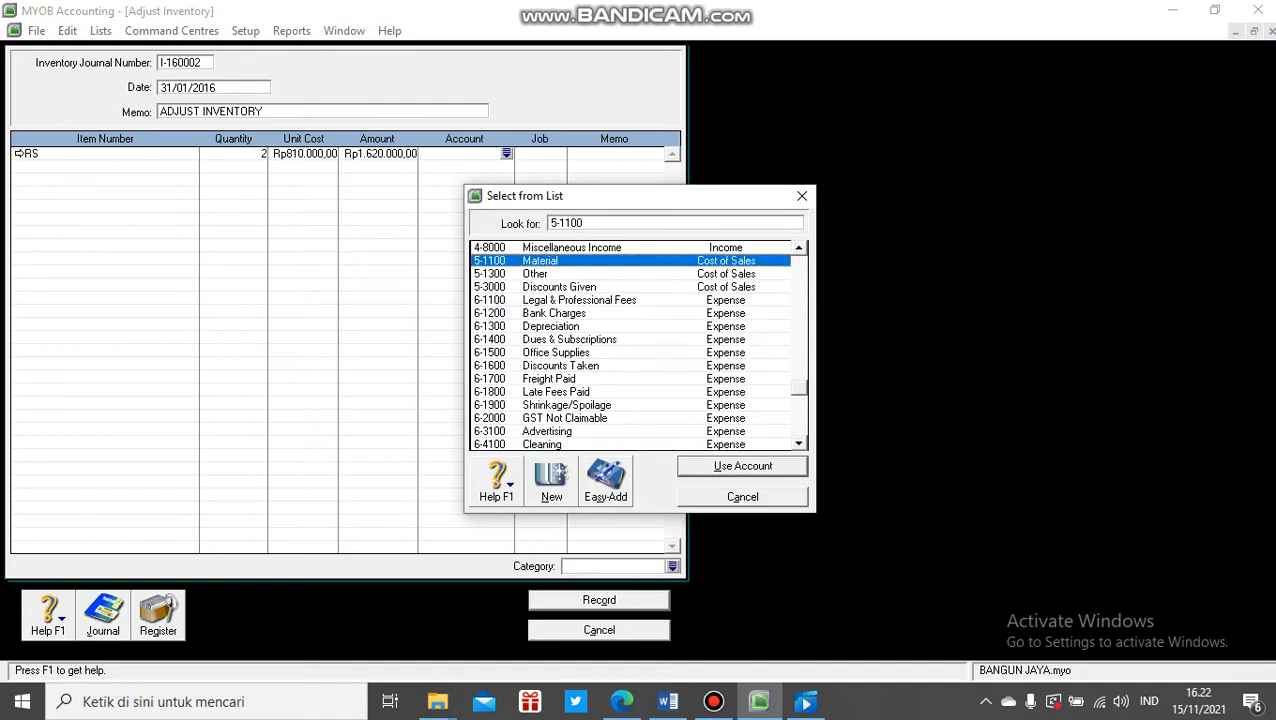
key("Return")
key("Return")
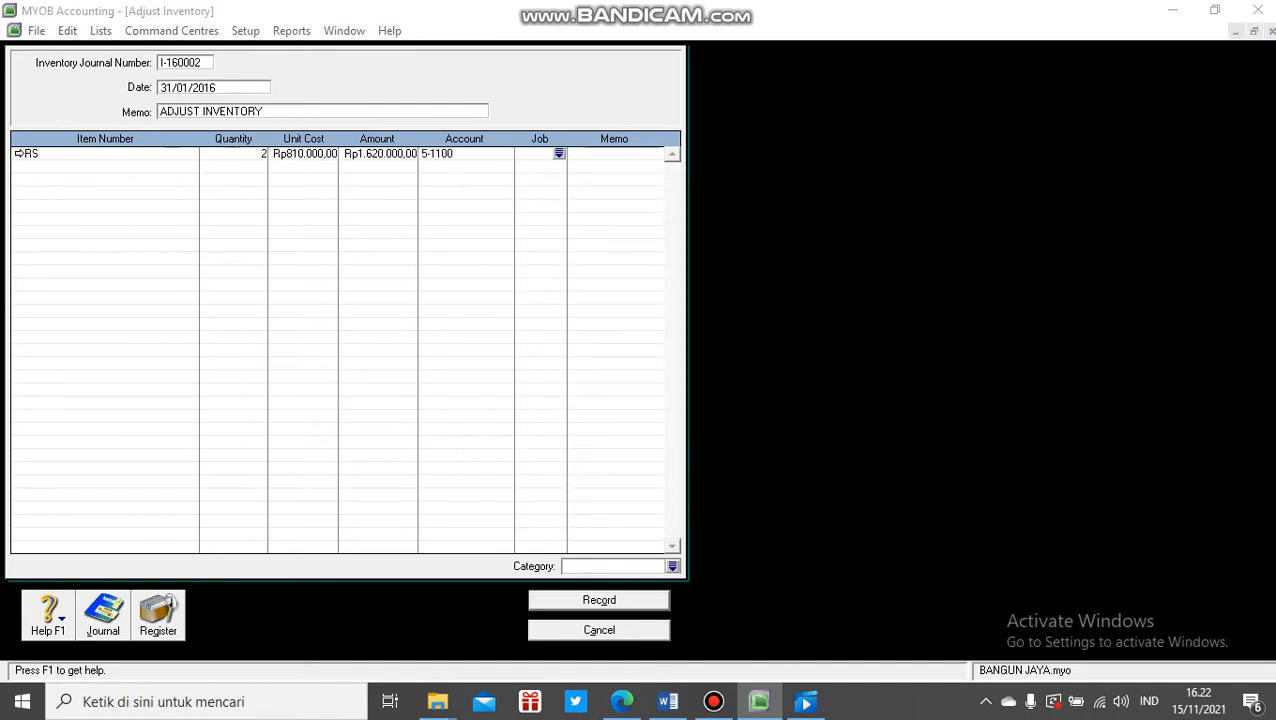
key("Return")
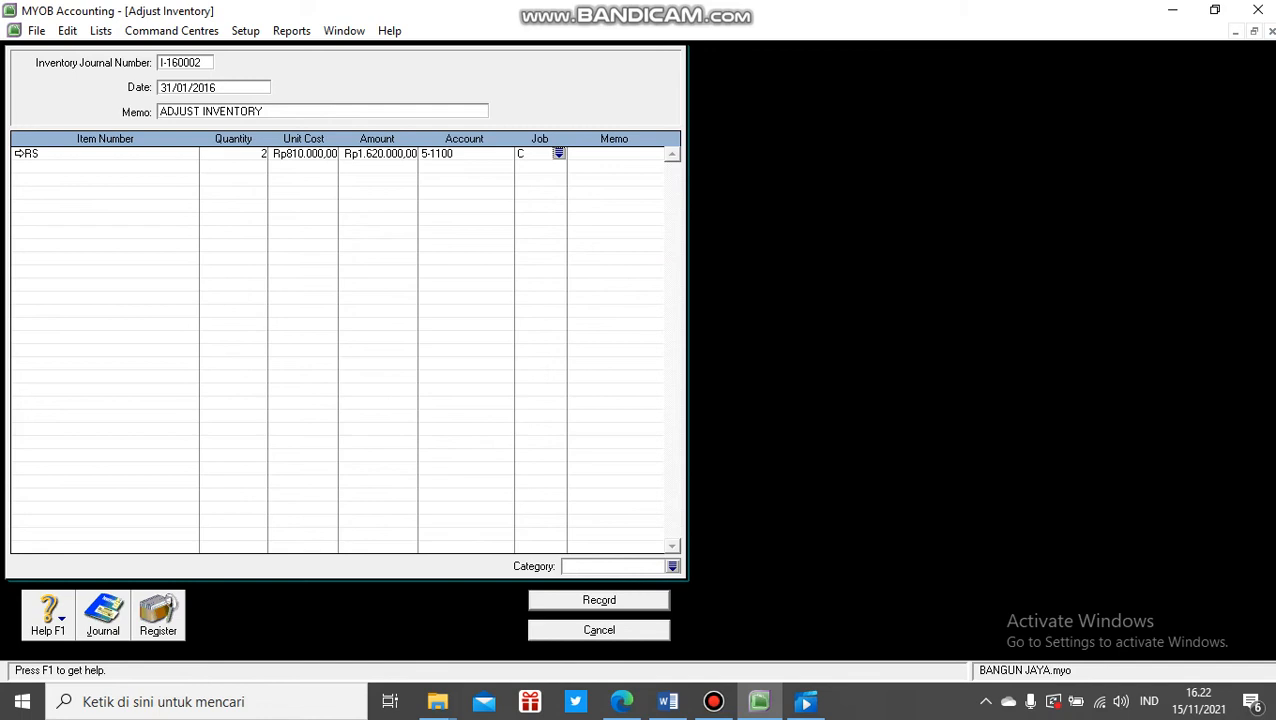
left_click(672, 566)
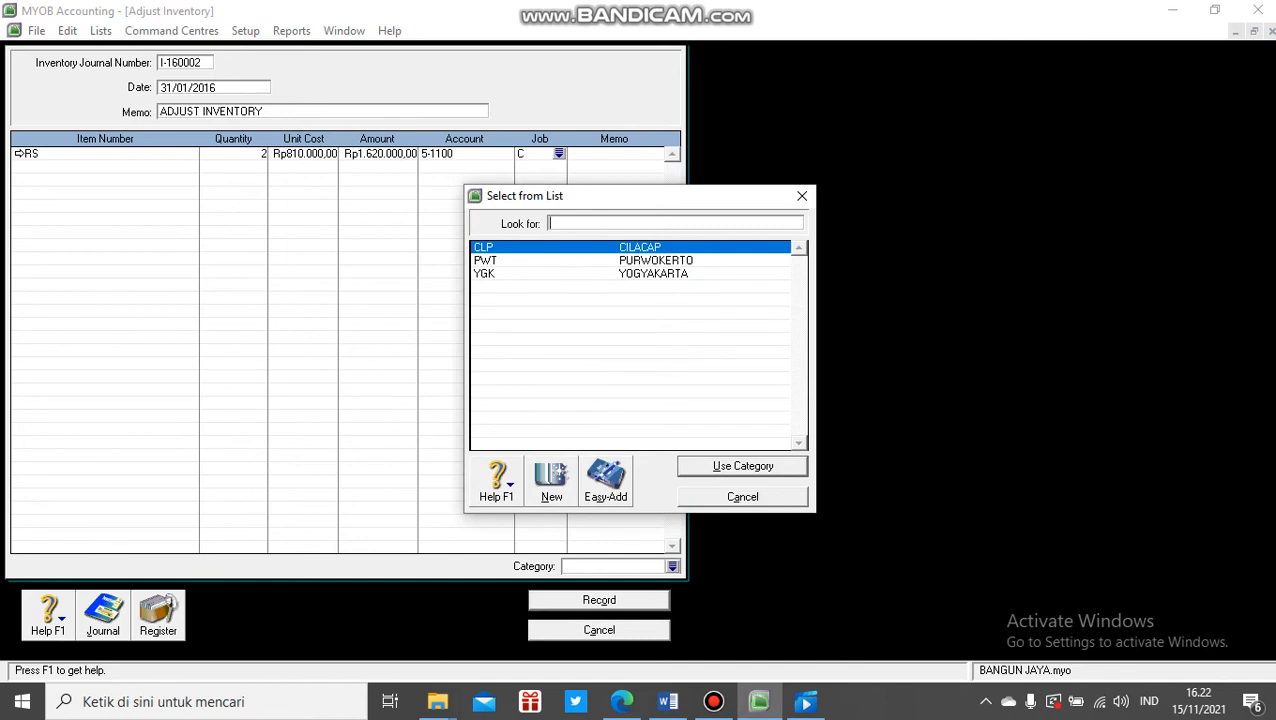
key("Return")
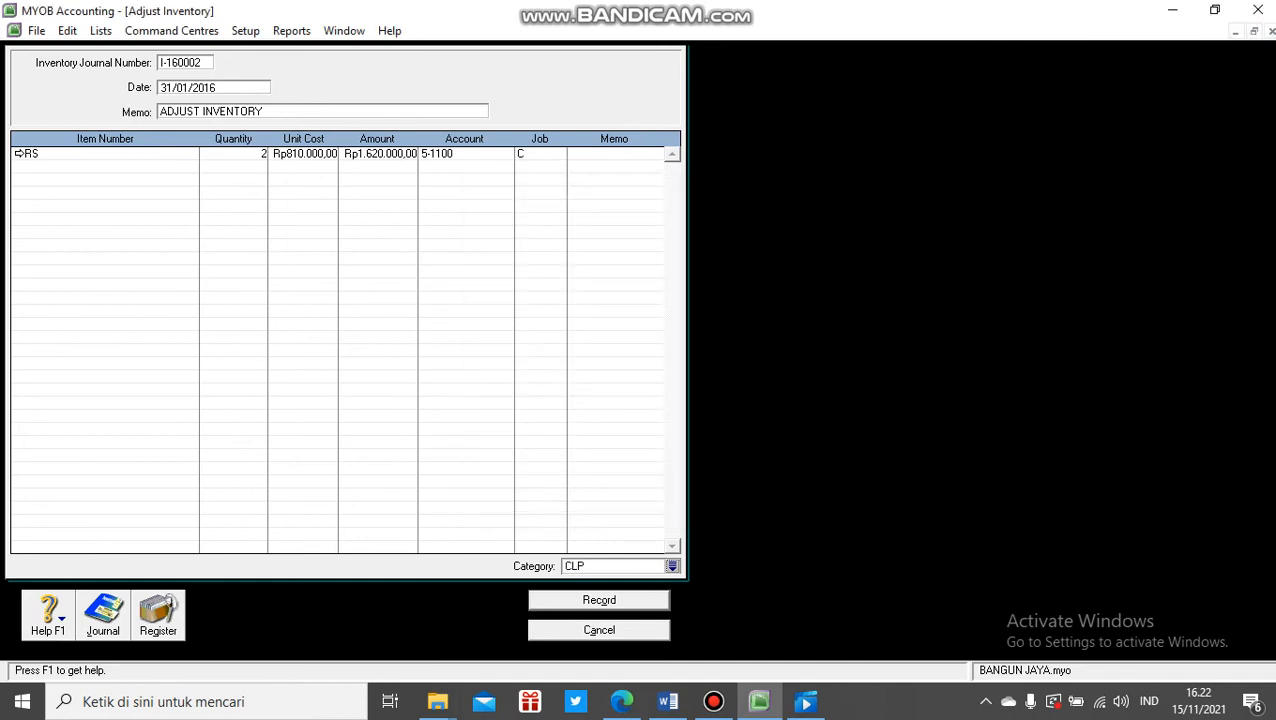
left_click(599, 600)
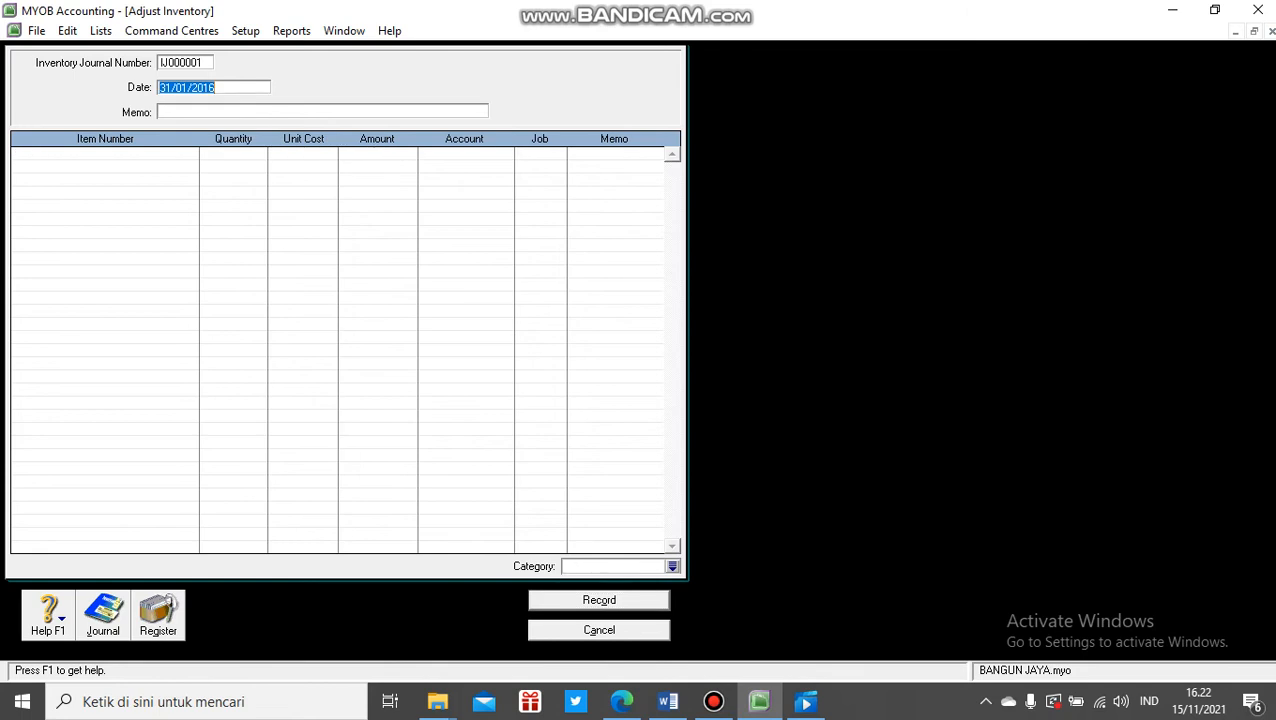
Close the blank Adjust Inventory form and return to MYOB's Inventory Command Centre.
key("Escape")
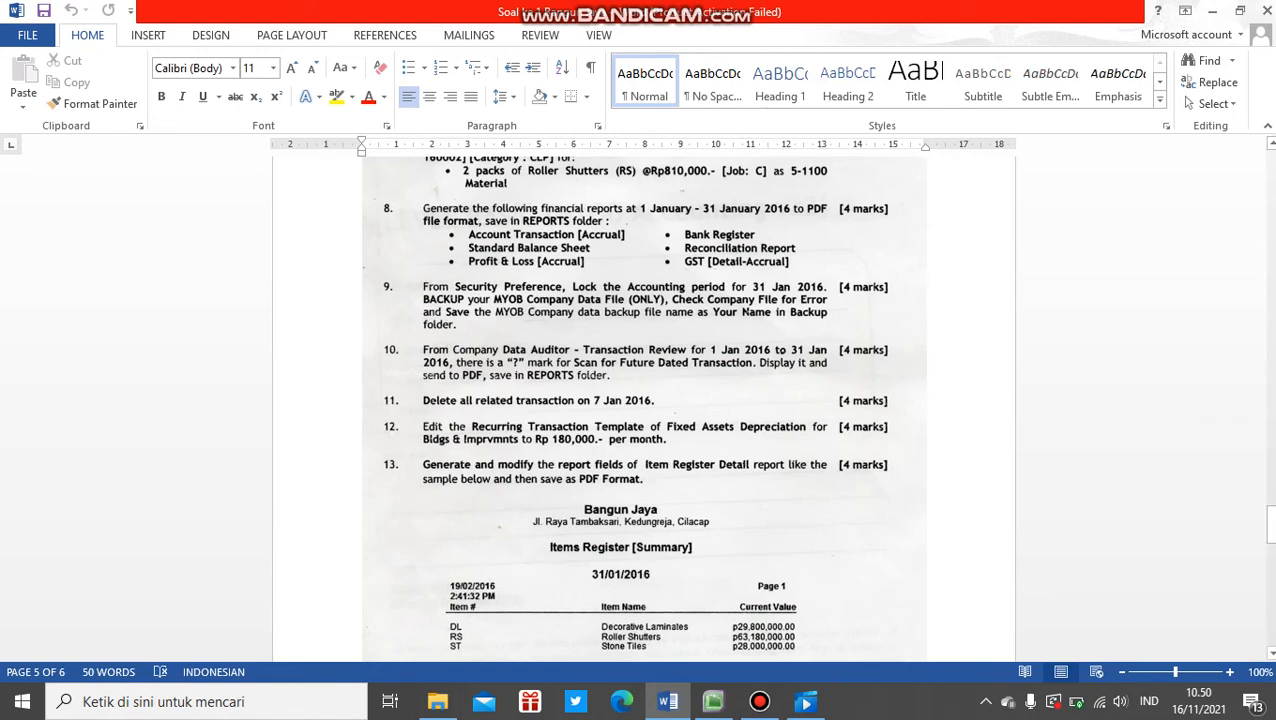
left_click(713, 701)
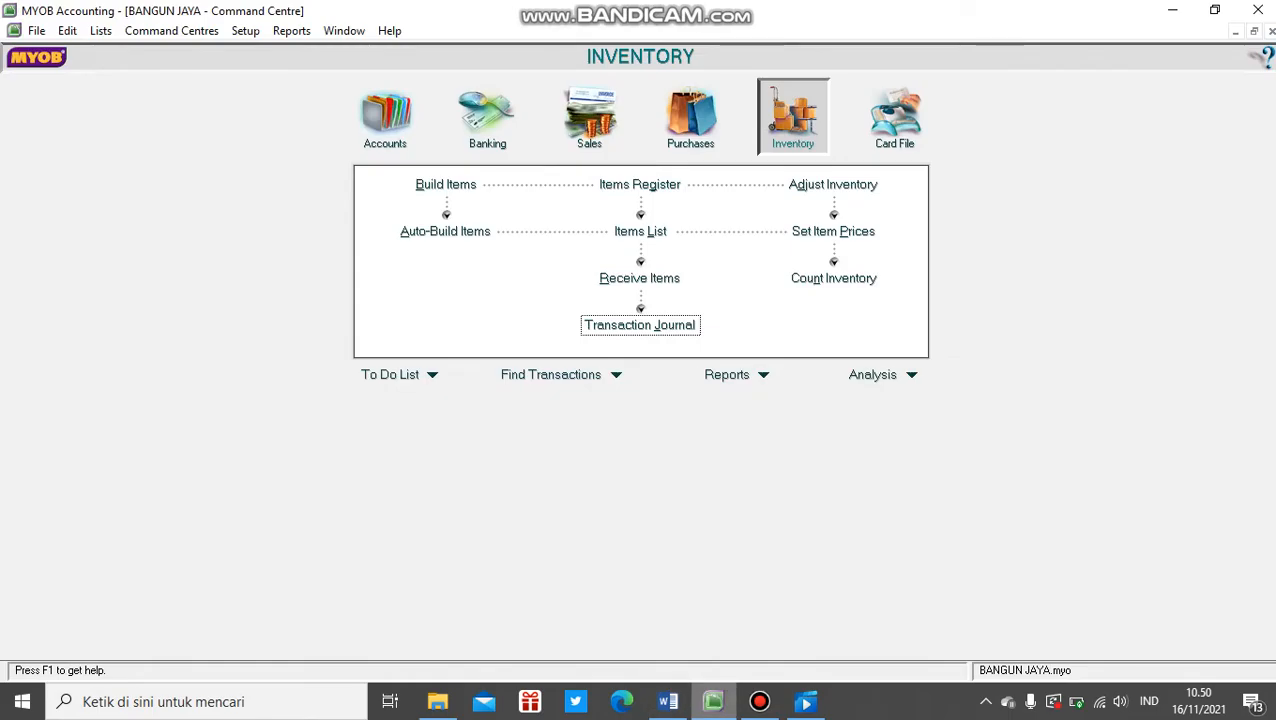
Save the January 2016 Standard Balance Sheet as a PDF on Drive USB (F:), then close it.
left_click(763, 374)
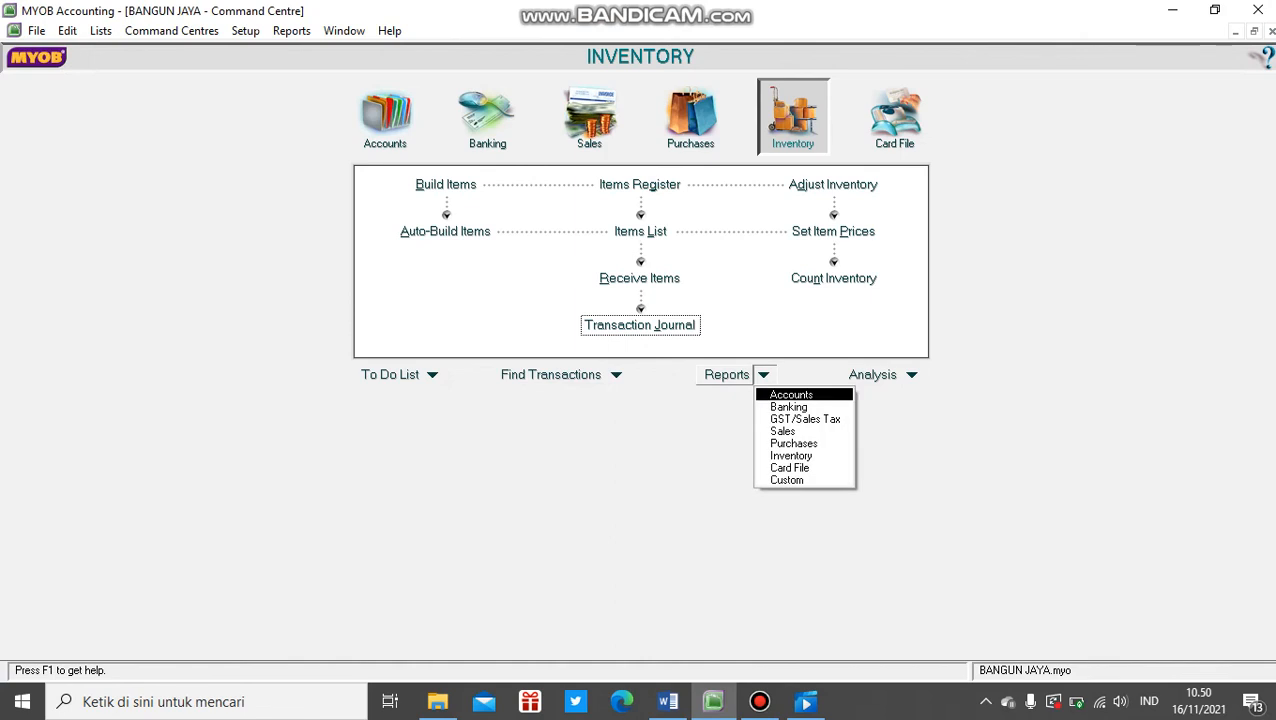
left_click(791, 395)
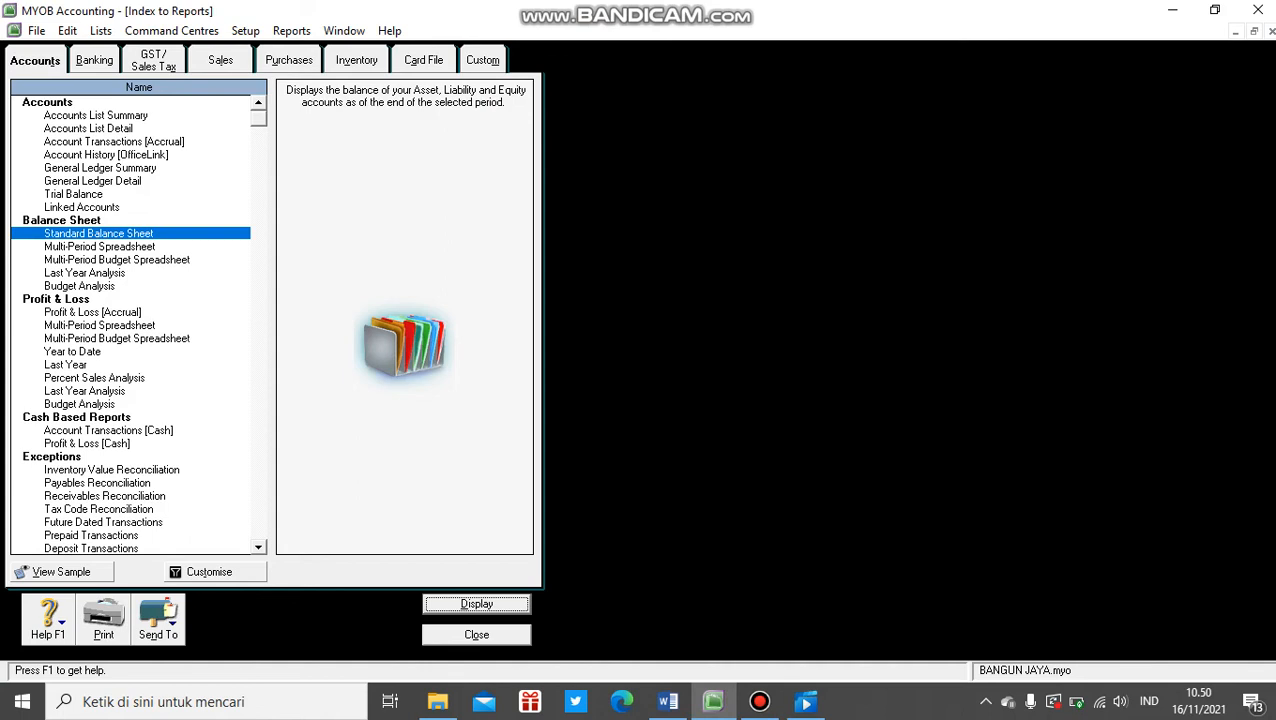
left_click(209, 571)
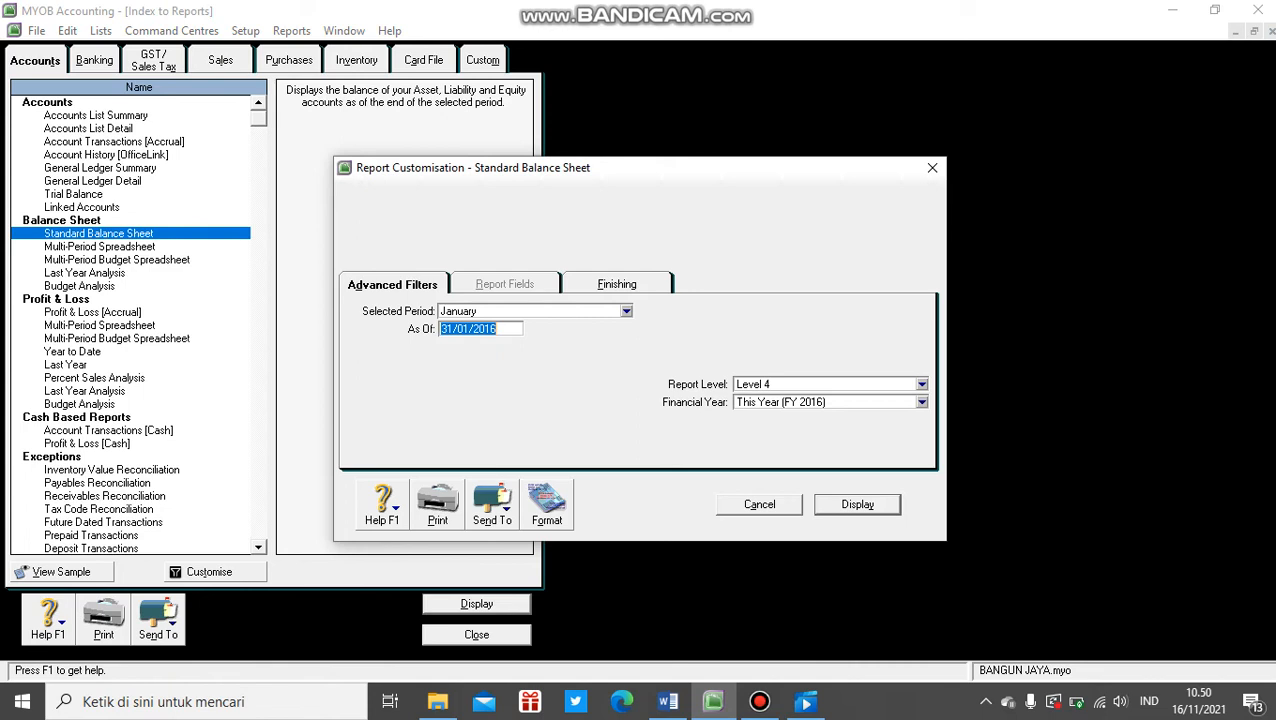
key("Return")
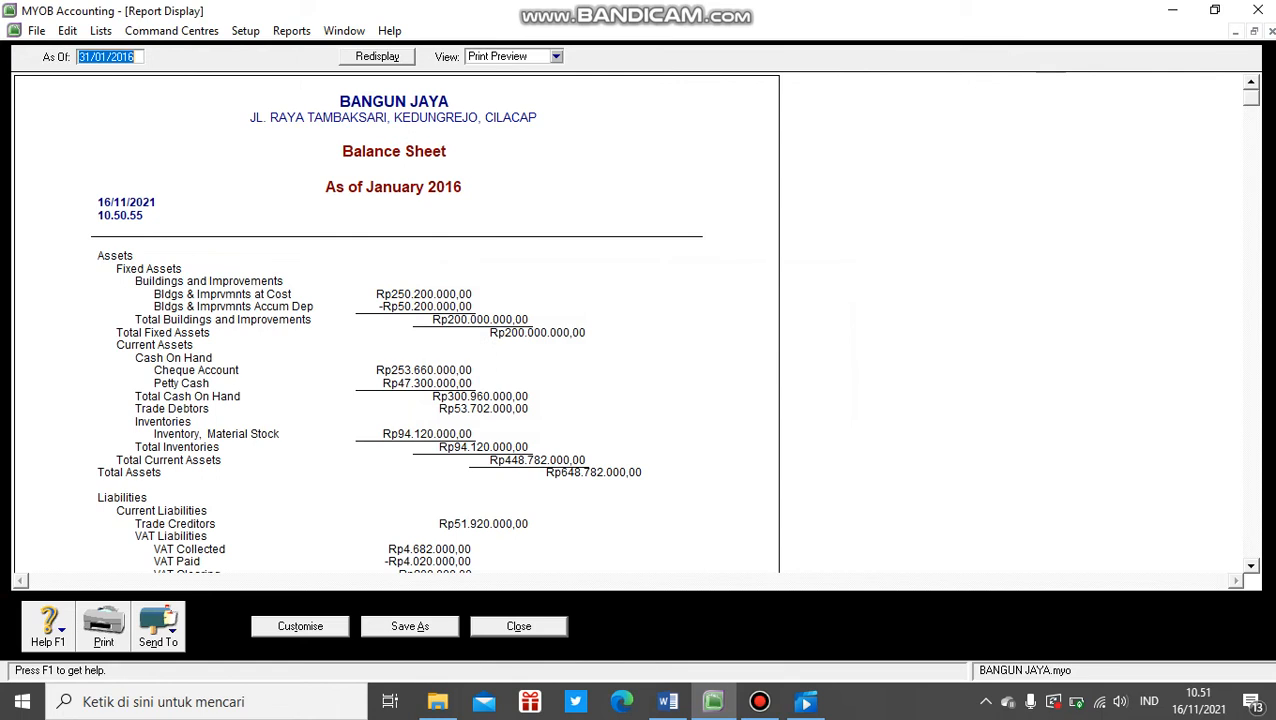
scroll(396, 322, "down", 5)
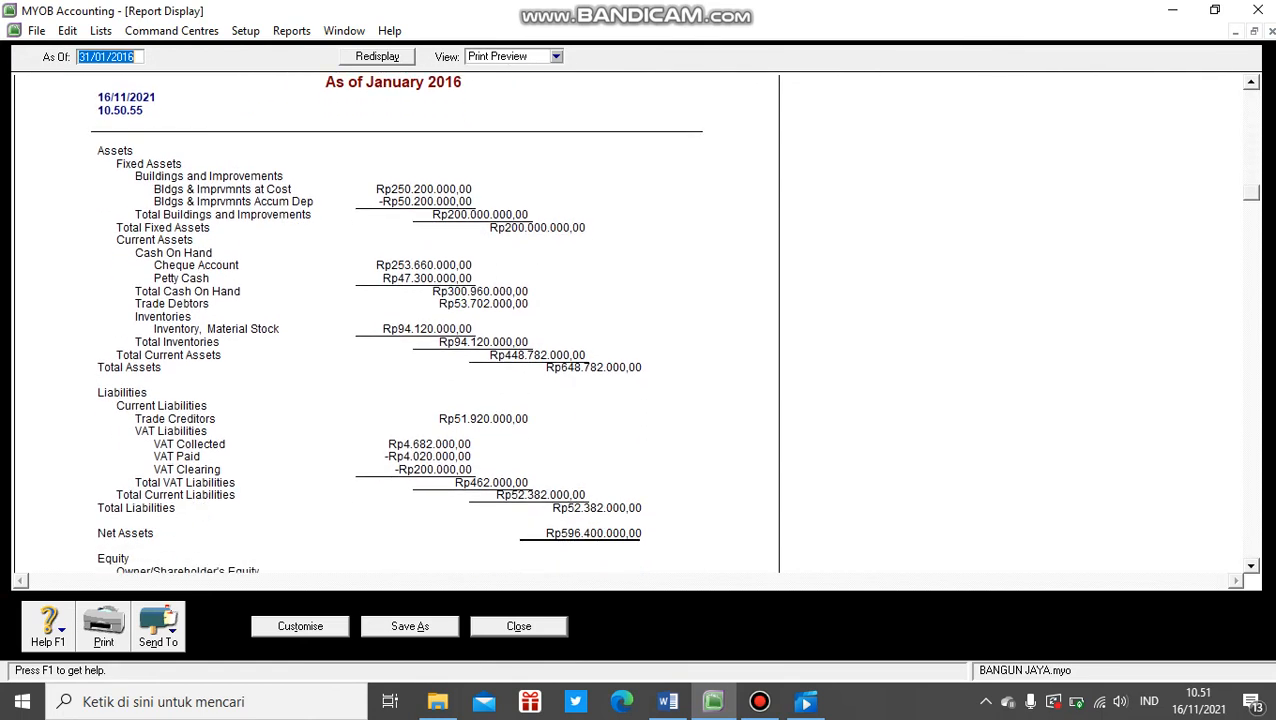
left_click(158, 625)
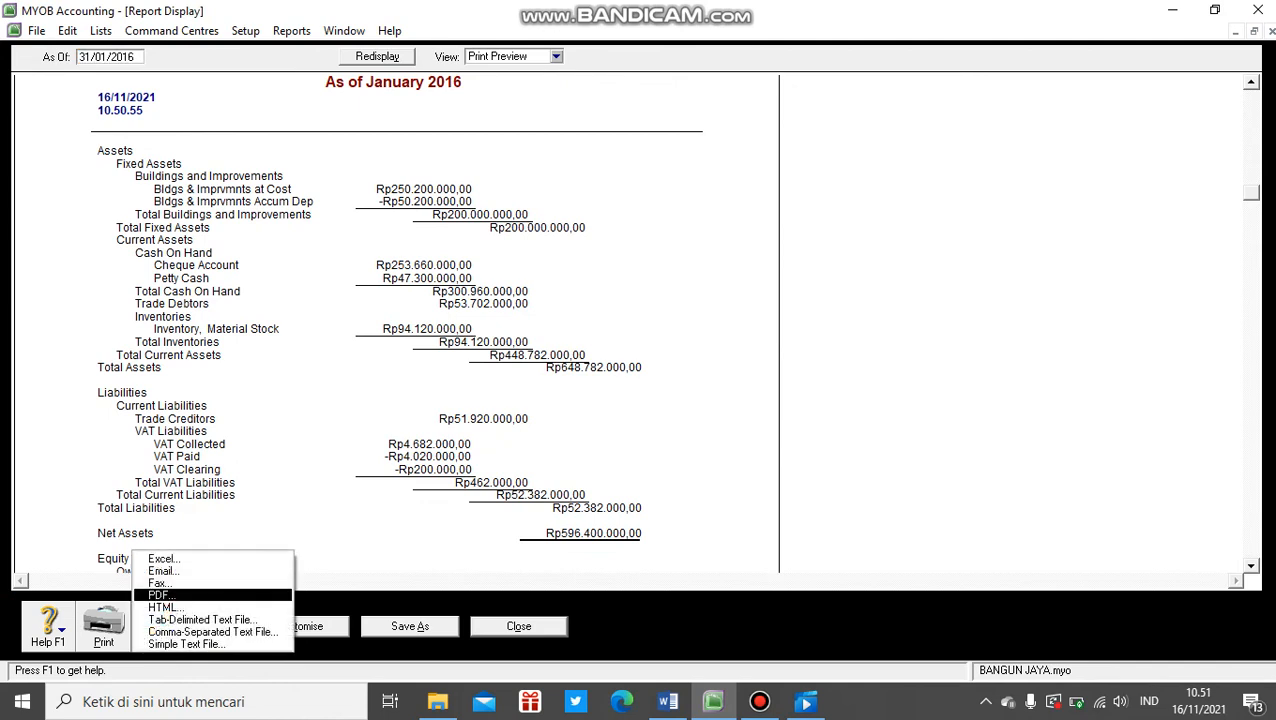
left_click(160, 595)
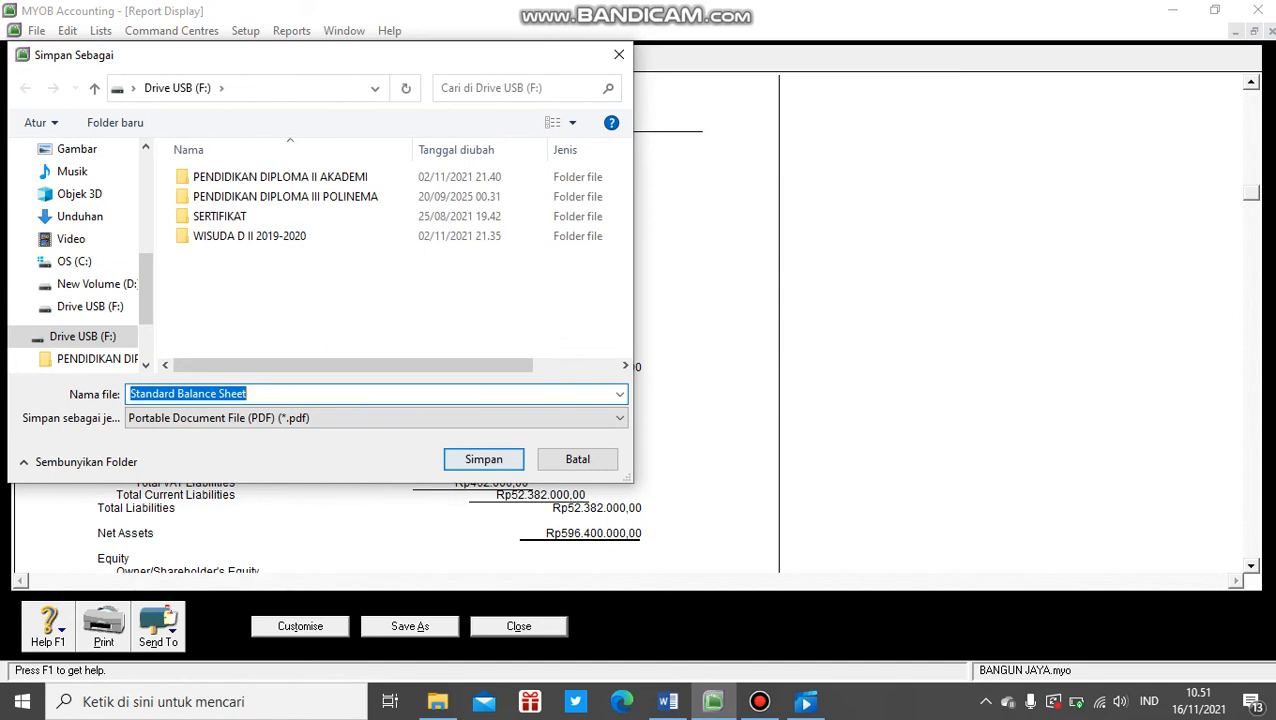
key("Return")
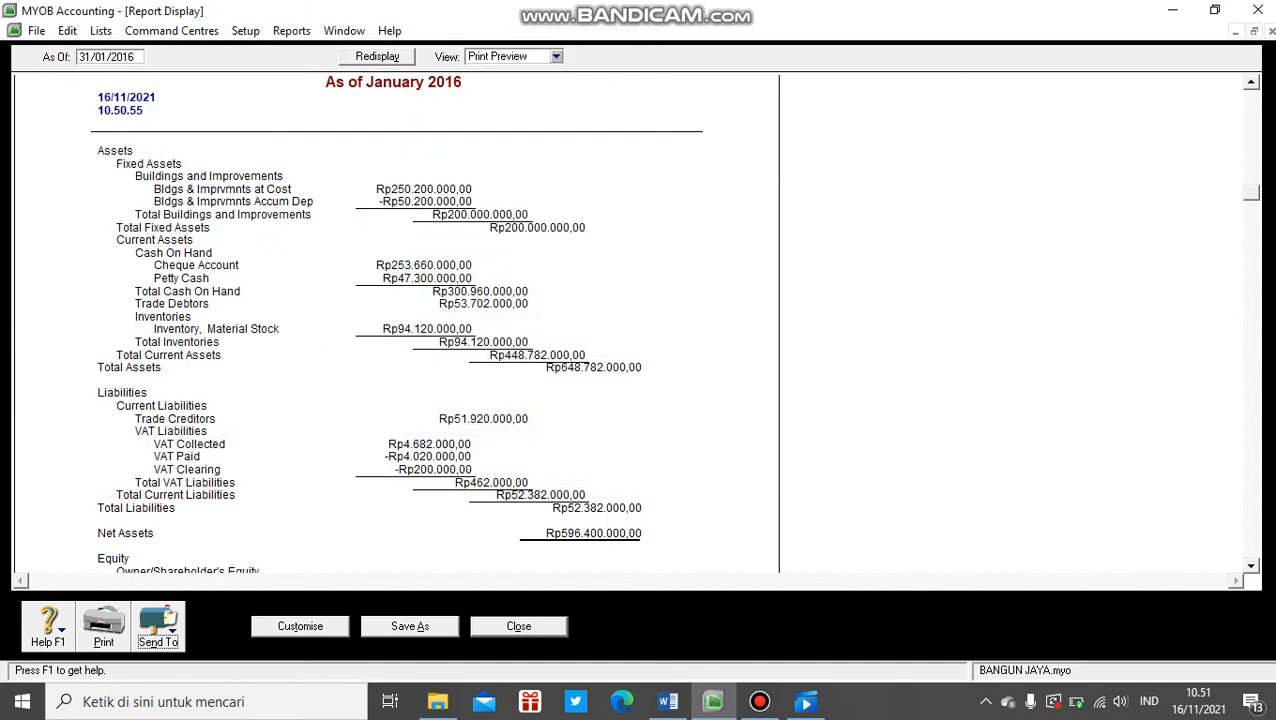
left_click(518, 626)
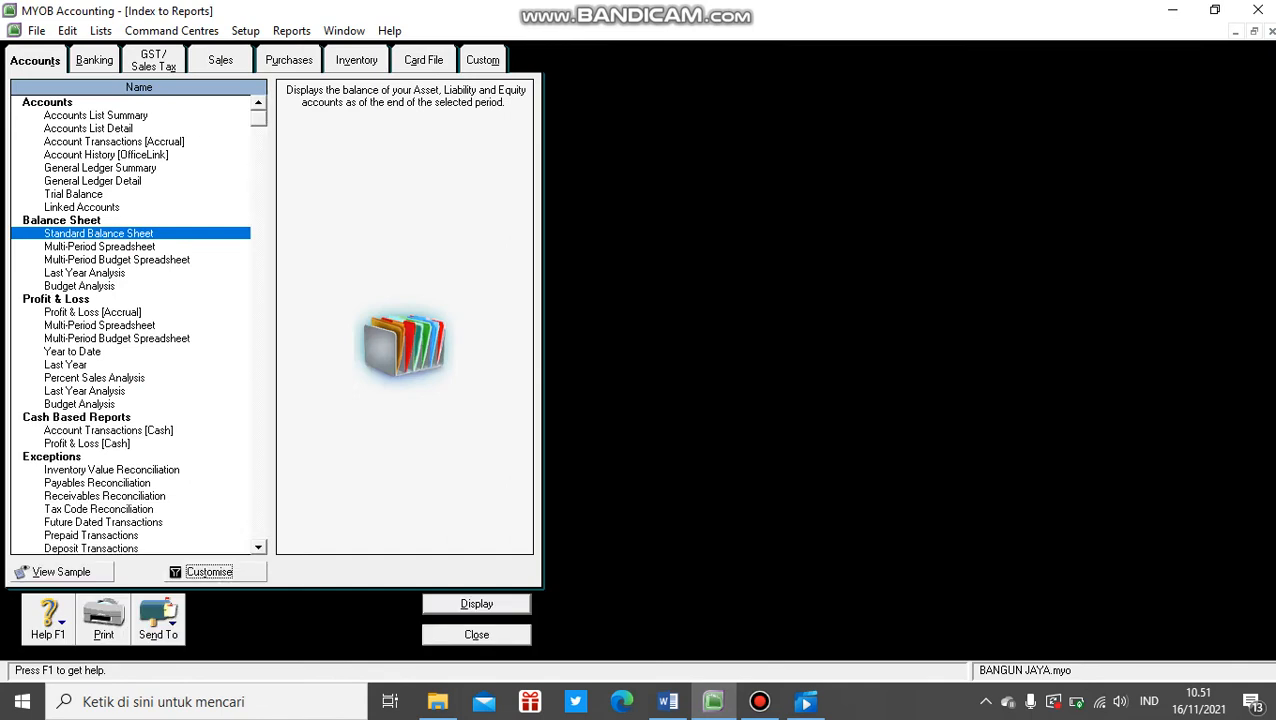
Save the 01/01/2016–31/01/2016 Account Transactions [Accrual] report as a PDF on the USB drive.
left_click(114, 142)
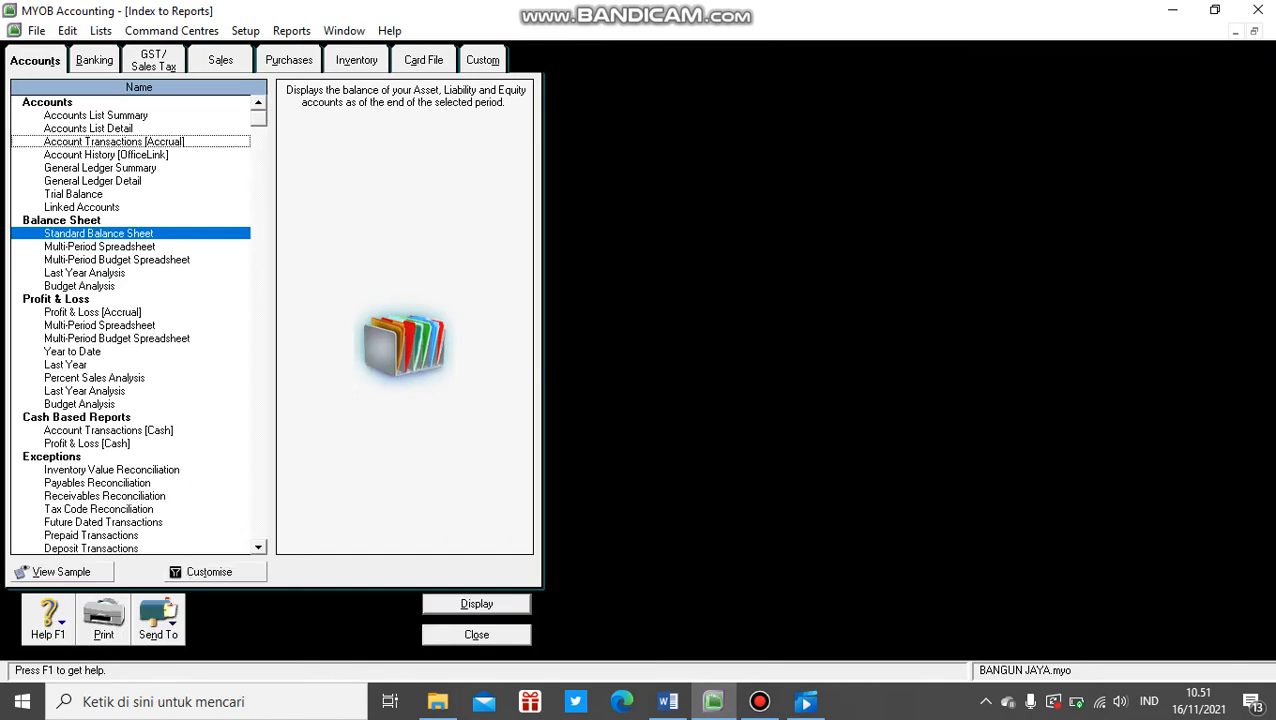
left_click(209, 571)
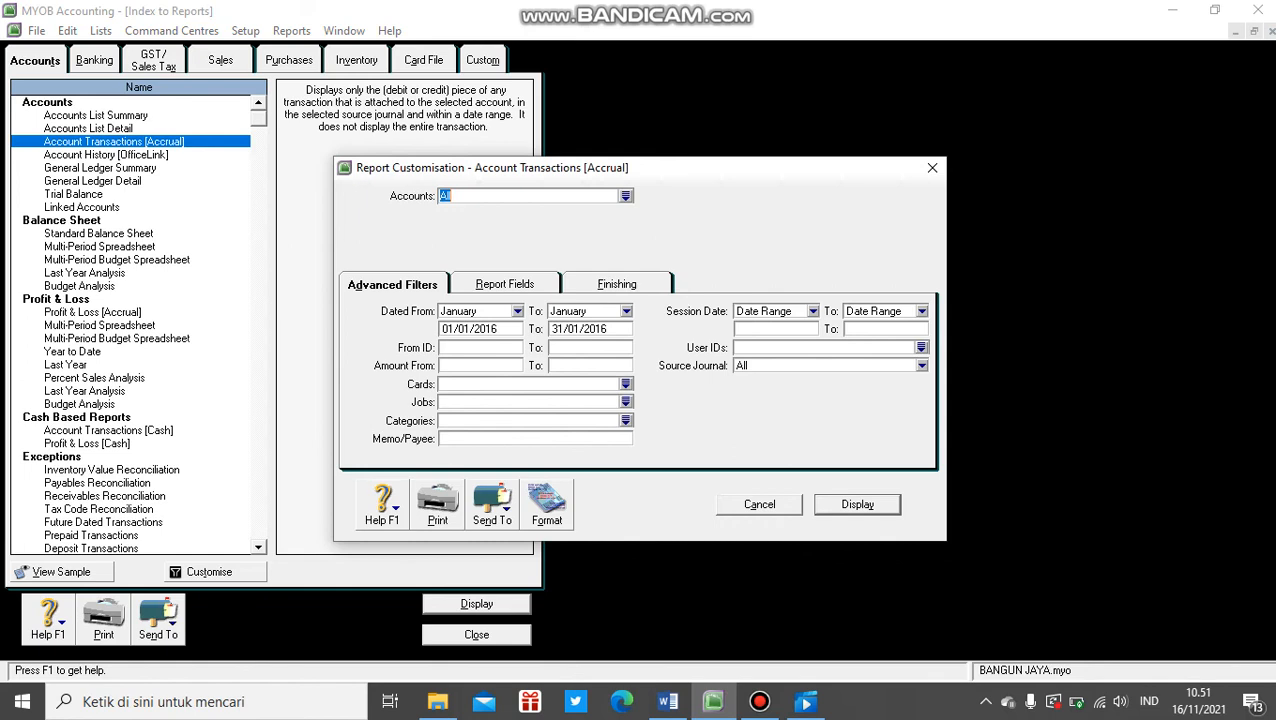
key("Return")
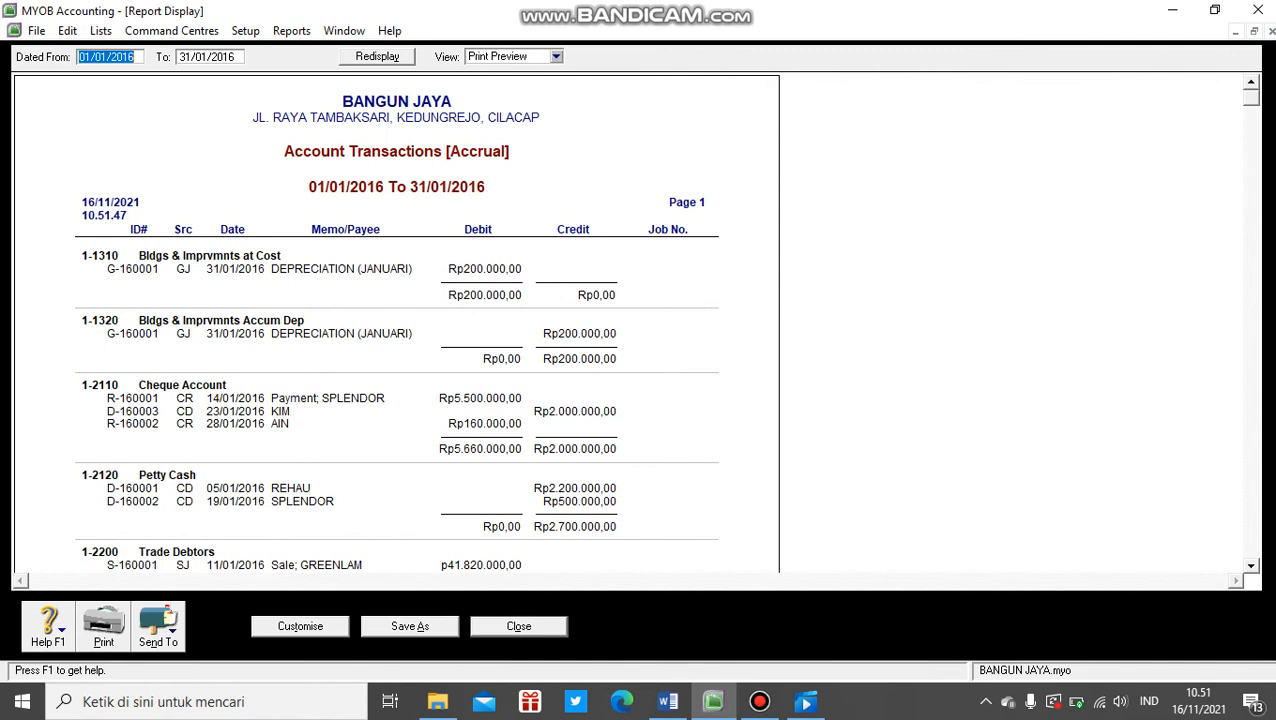
left_click(158, 628)
left_click(165, 592)
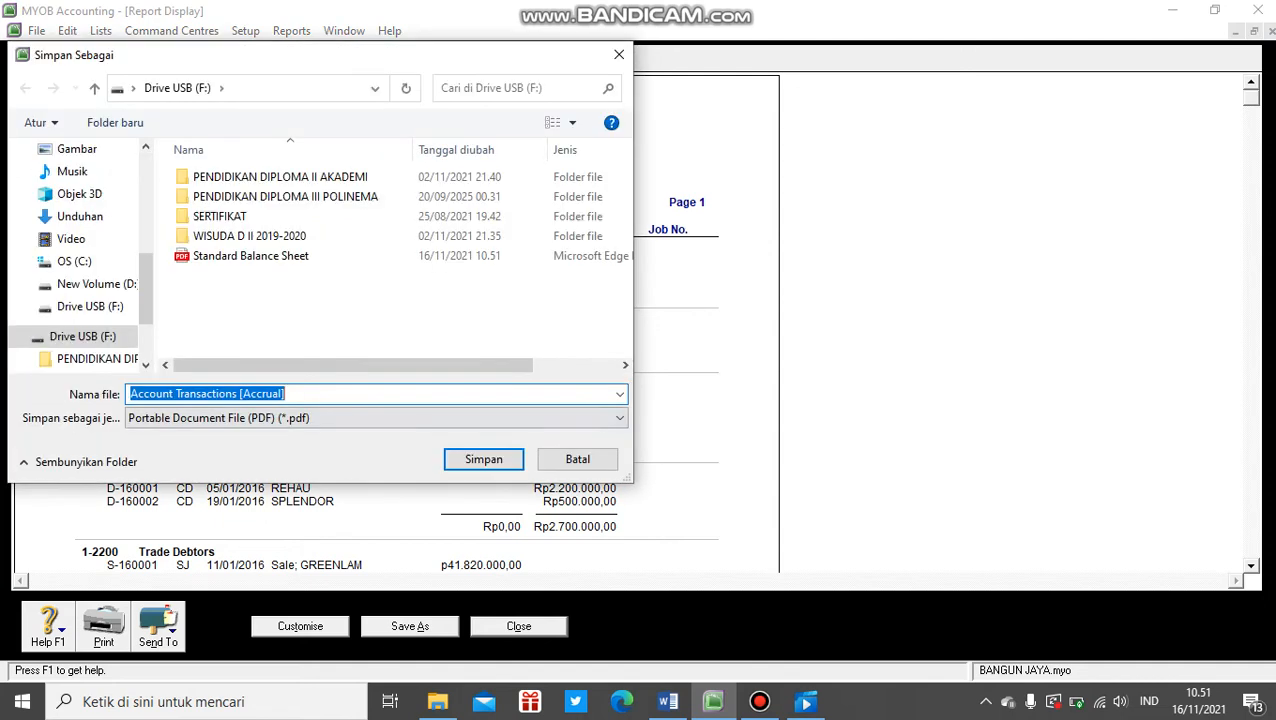
key("Return")
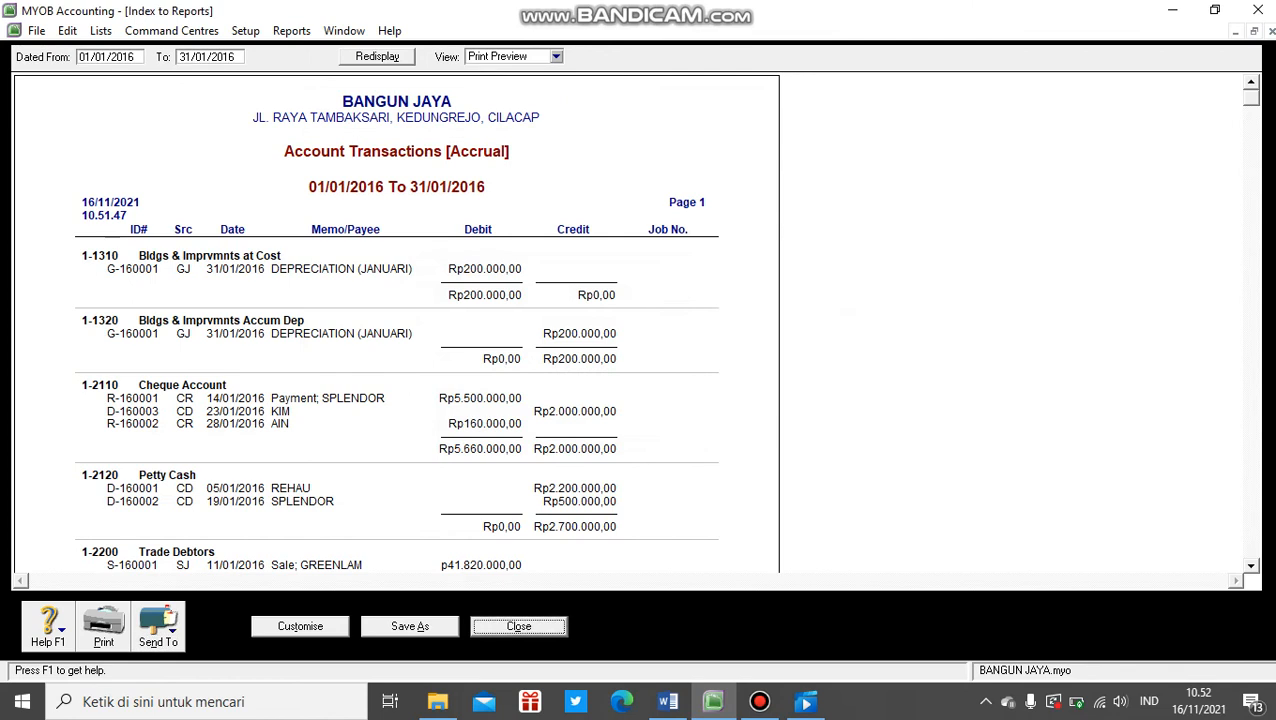
key("Return")
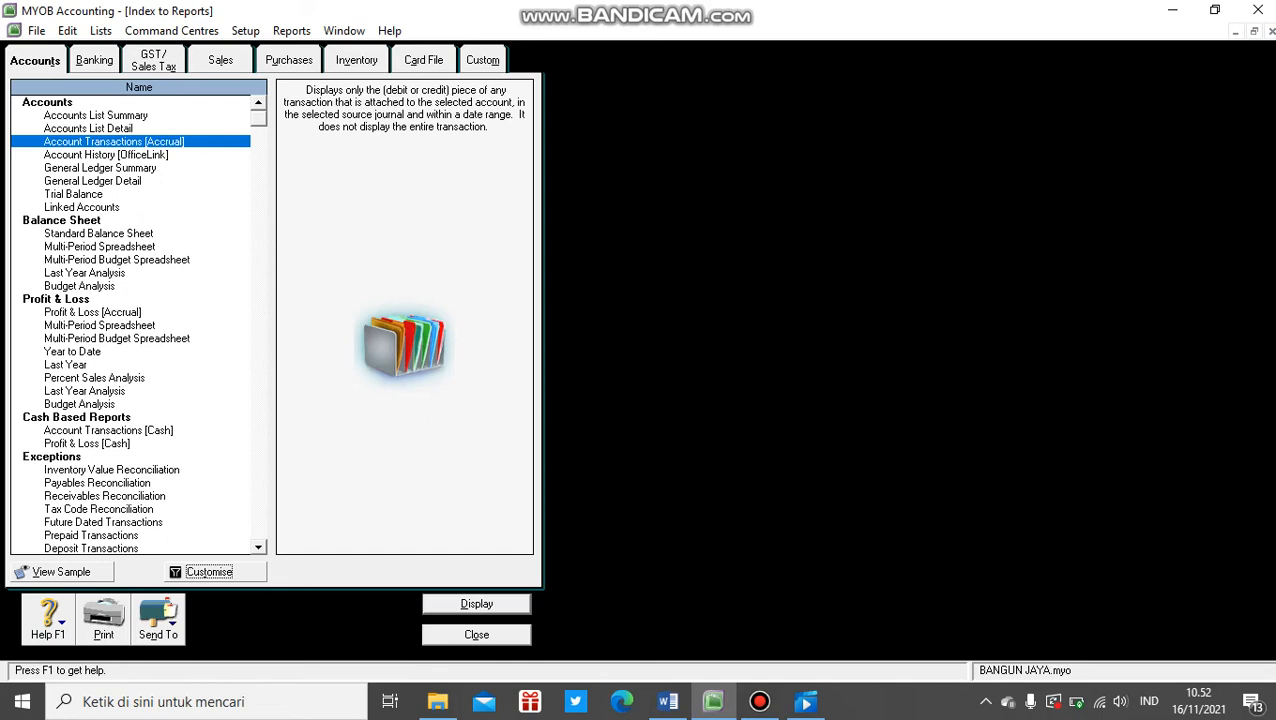
Save the January 2016 Profit & Loss [Cash] report as a PDF on the USB drive, then close it.
left_click(87, 443)
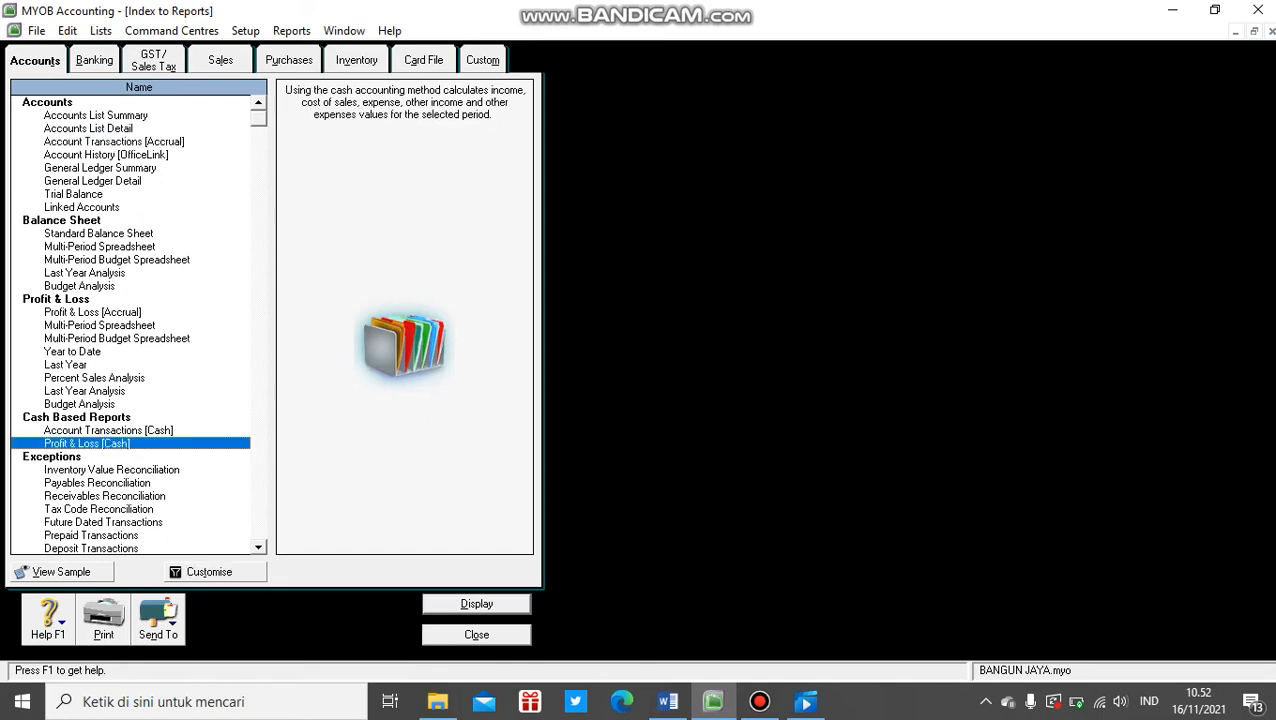
left_click(214, 572)
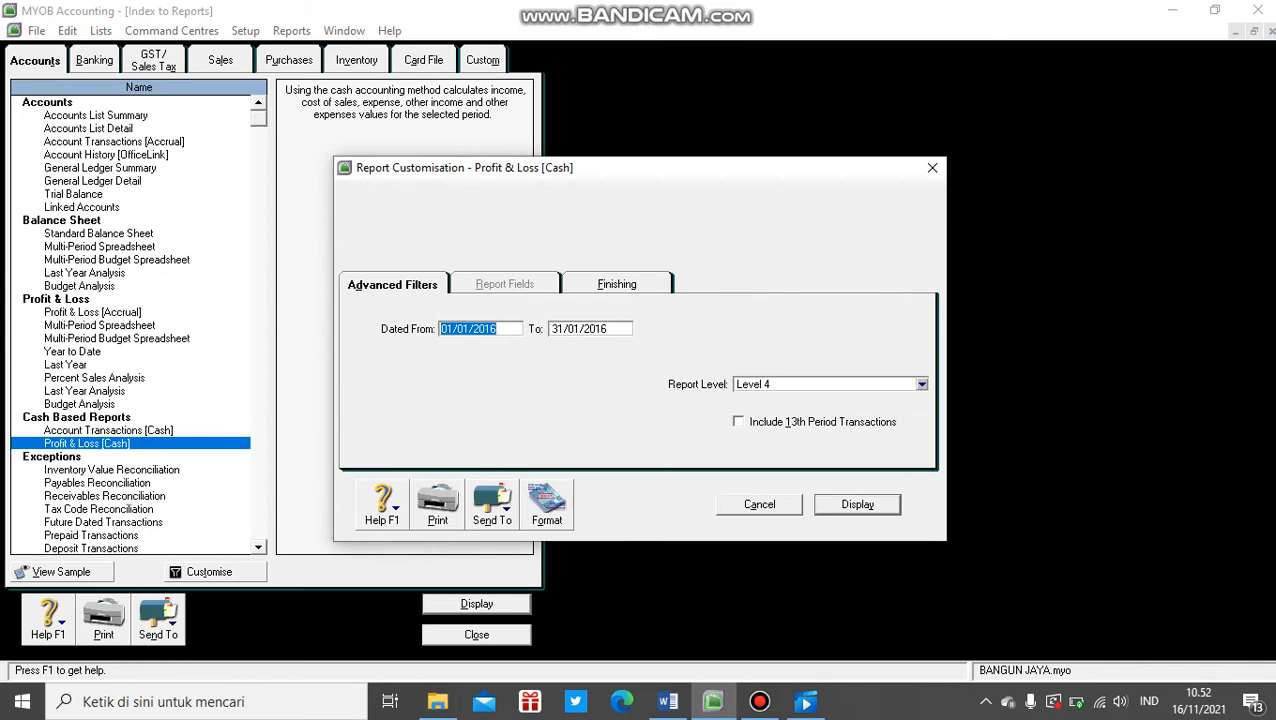
key("Return")
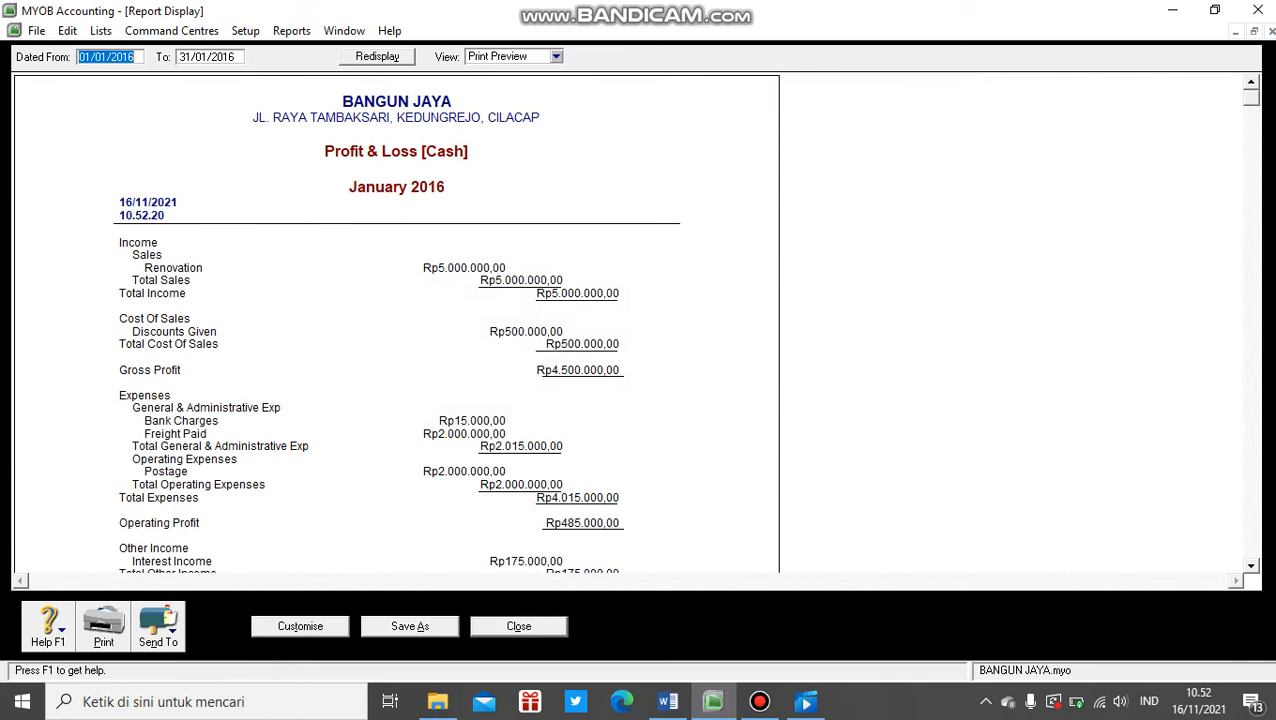
left_click(158, 625)
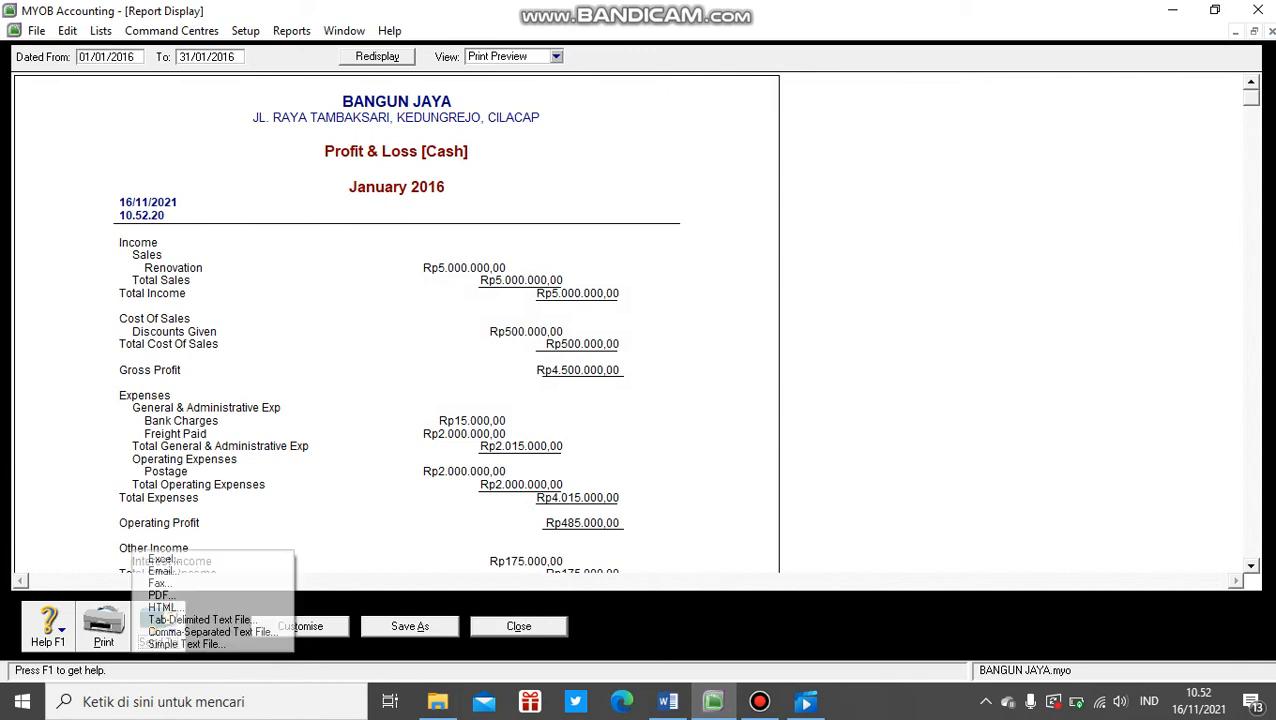
left_click(162, 595)
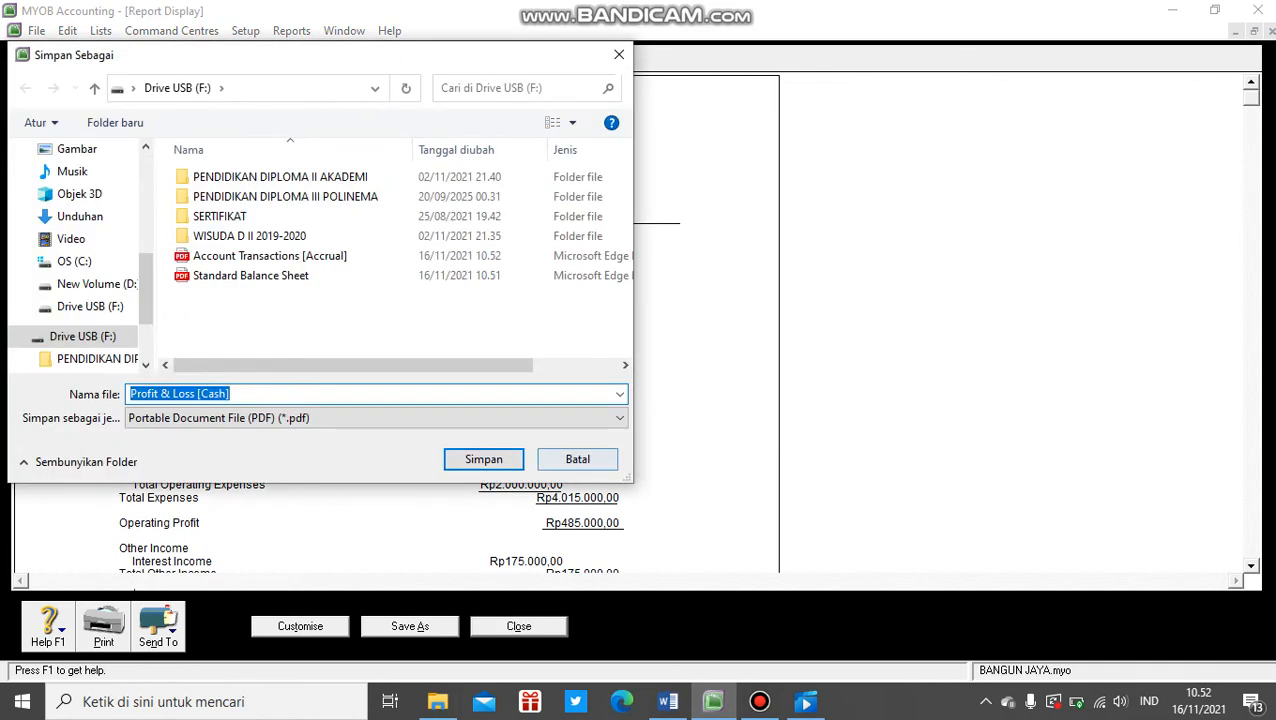
left_click(577, 459)
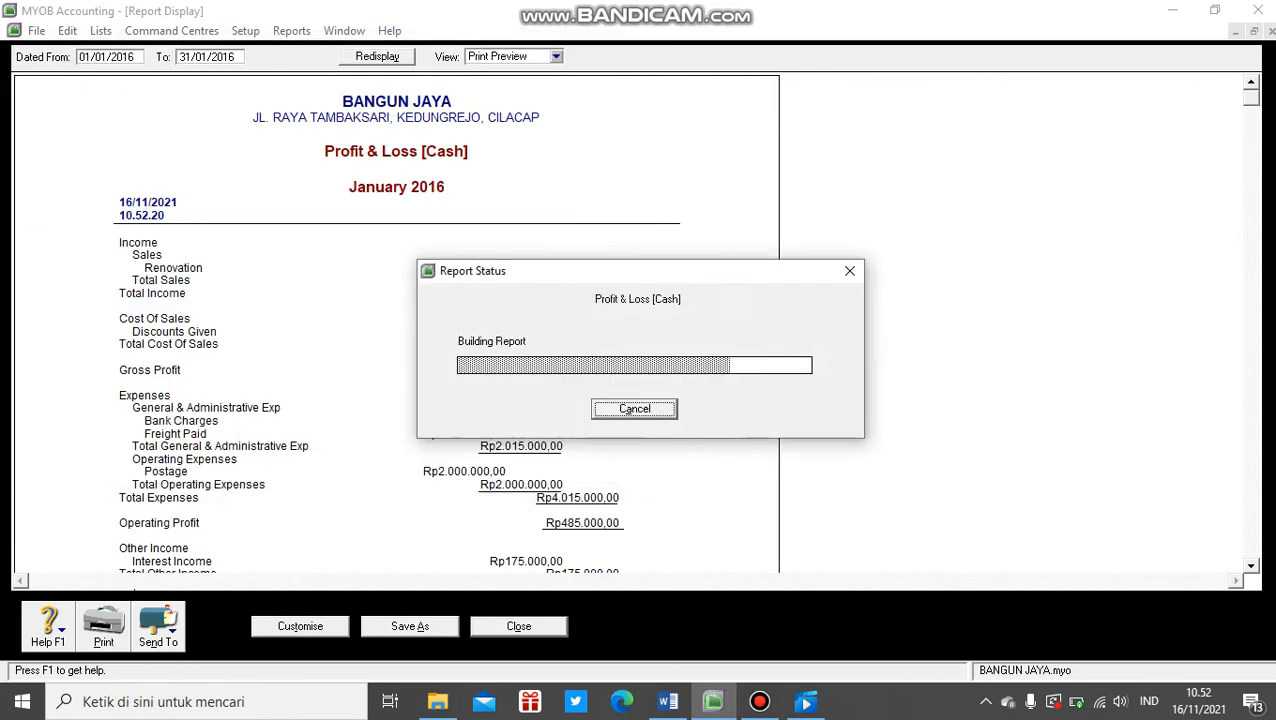
left_click(518, 626)
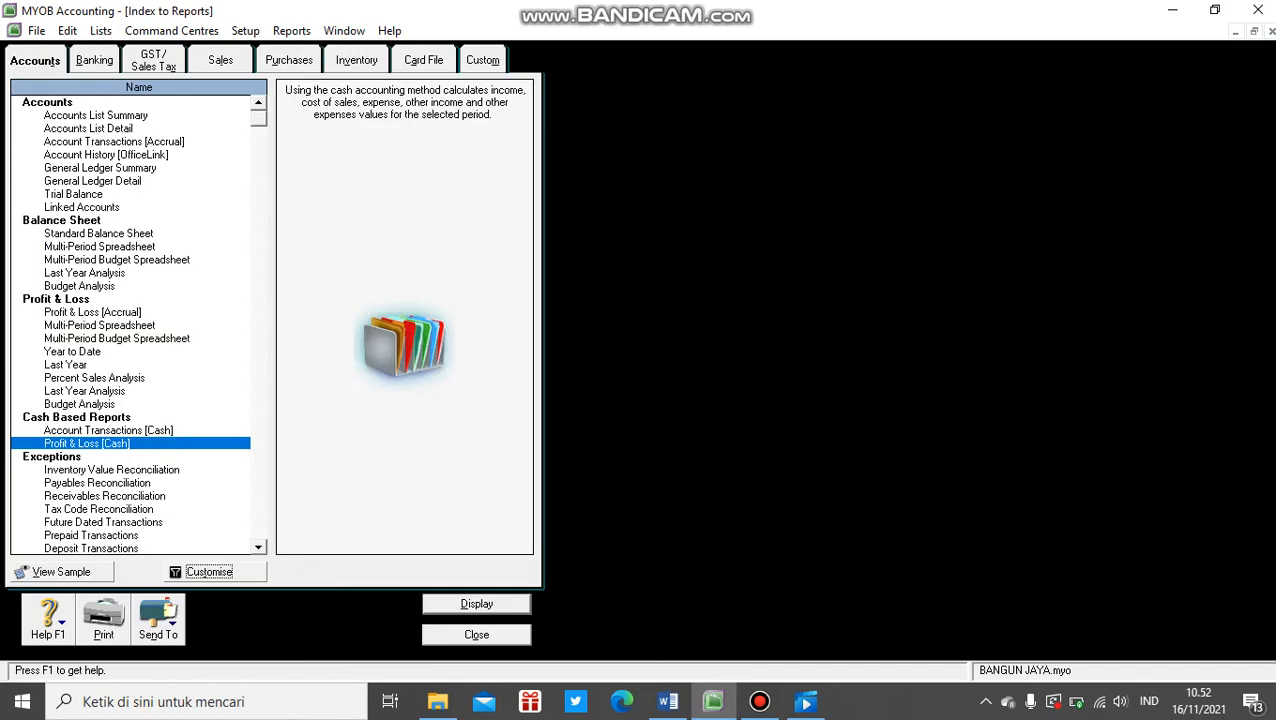
From the Banking reports, save the January 2016 Bank Register as a PDF on the USB drive.
left_click(94, 60)
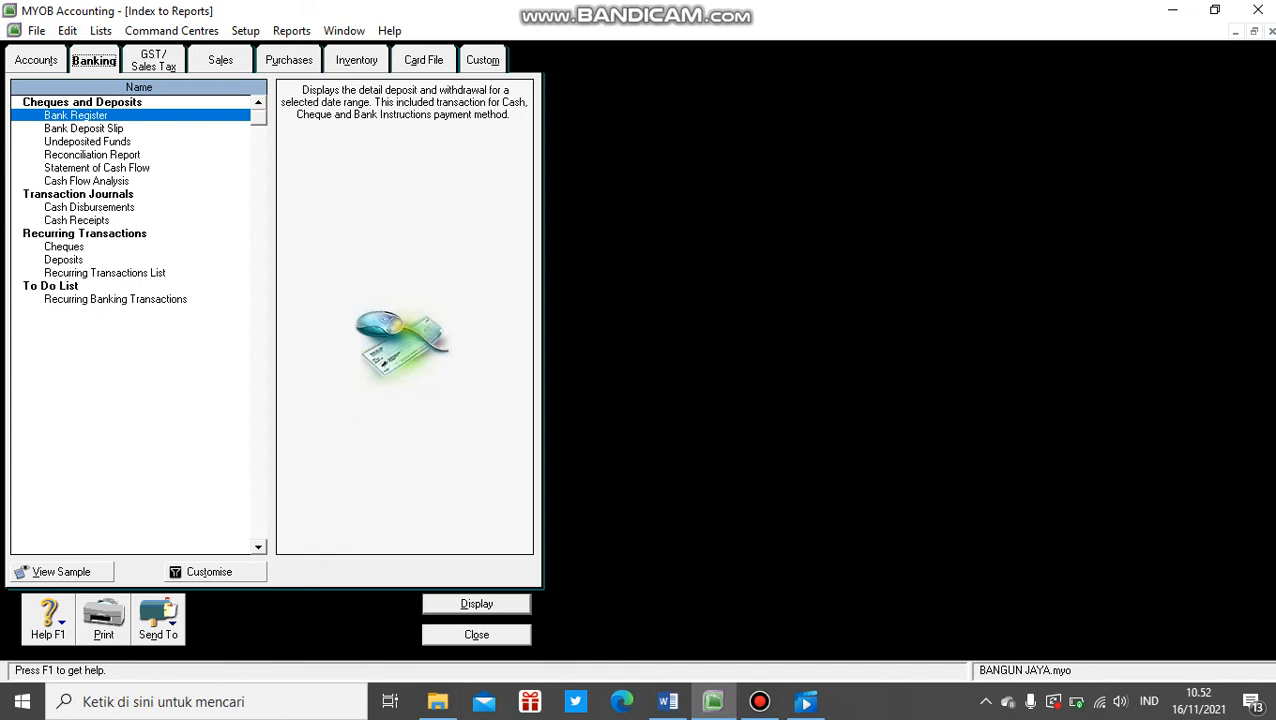
left_click(214, 572)
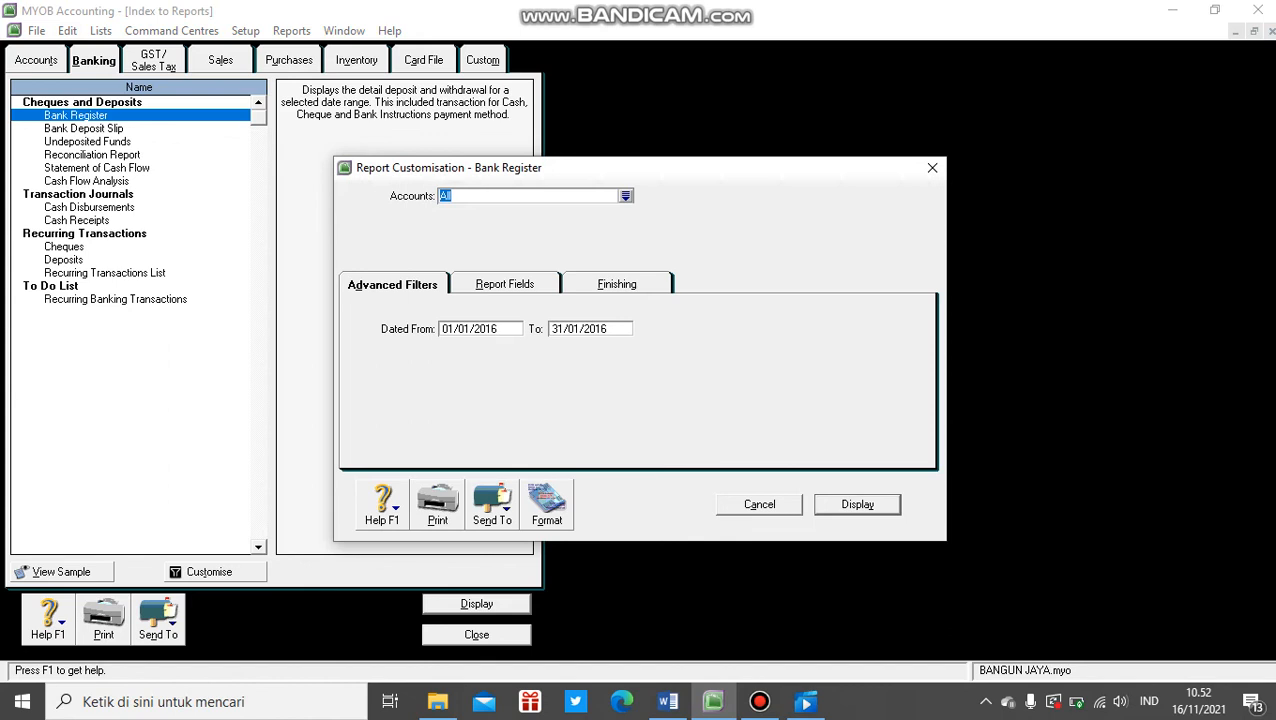
left_click(857, 504)
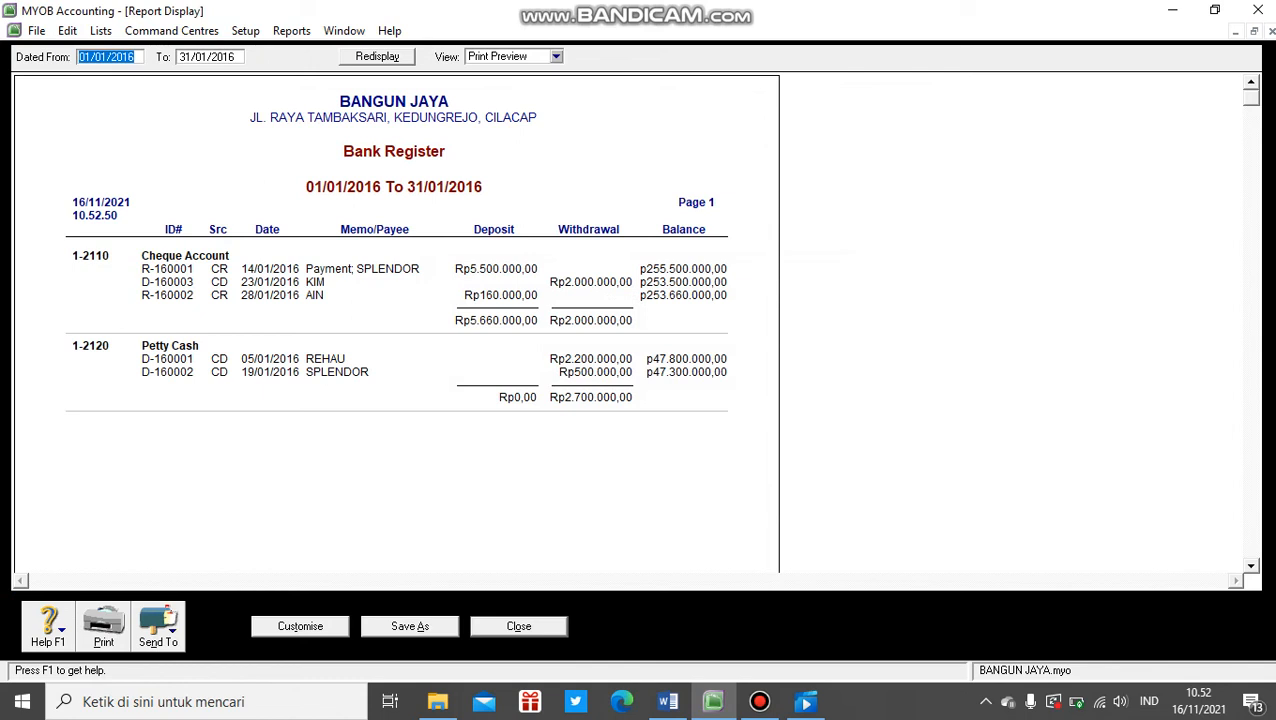
left_click(158, 625)
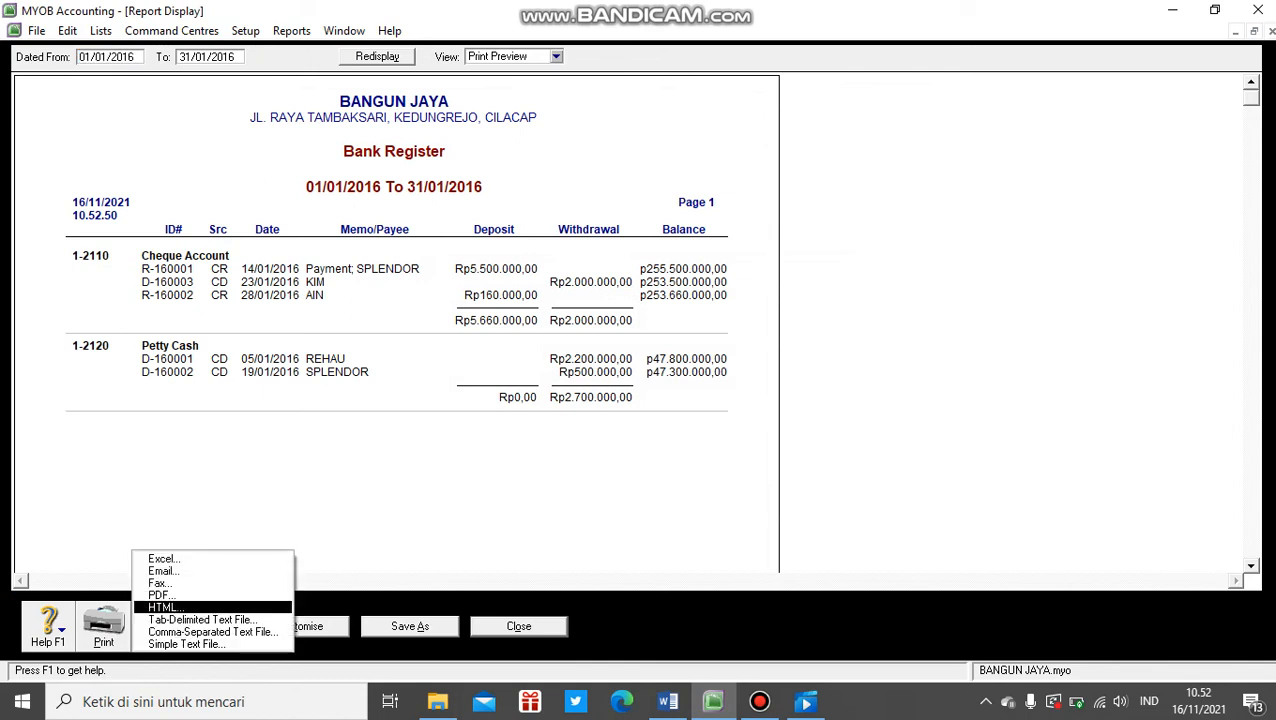
left_click(160, 595)
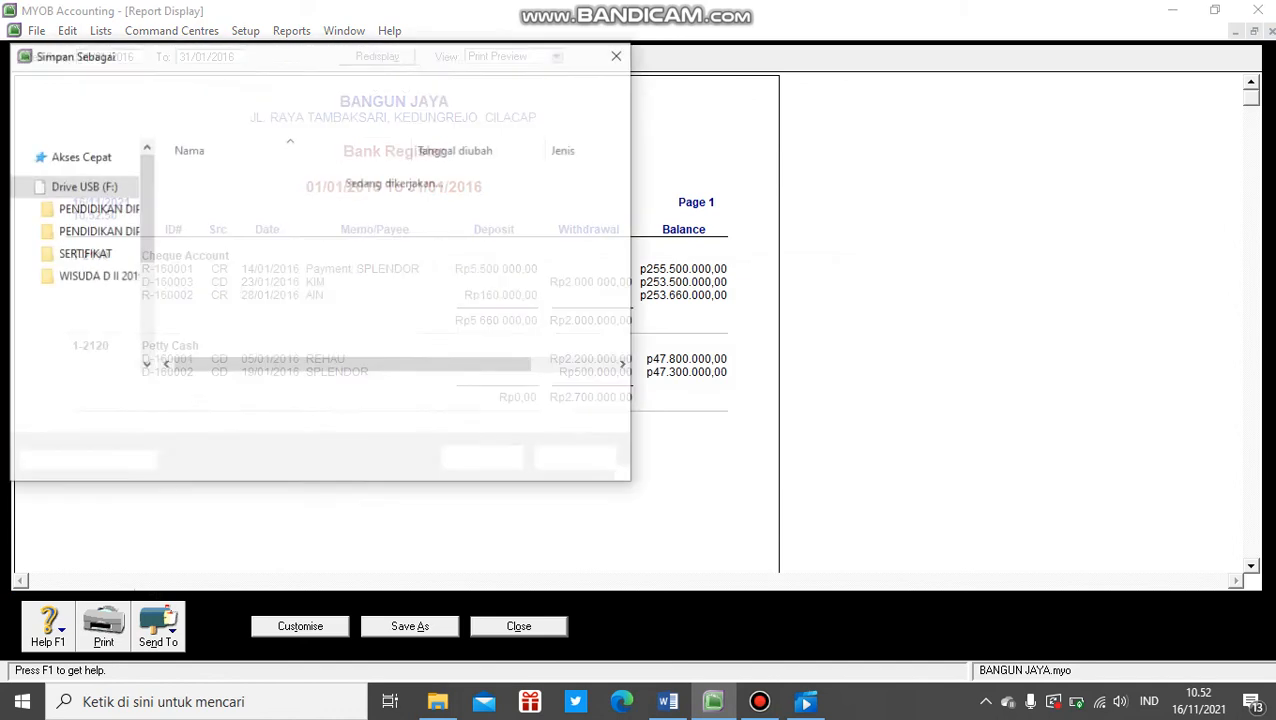
left_click(483, 459)
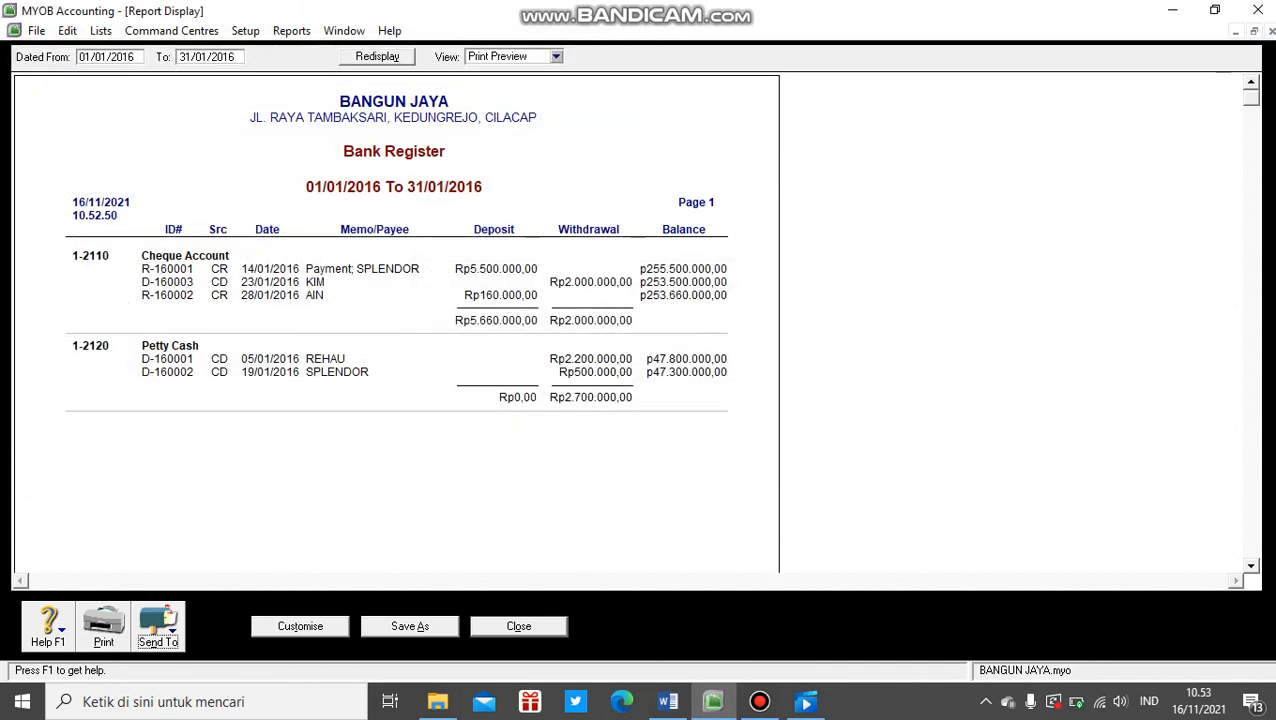
left_click(518, 626)
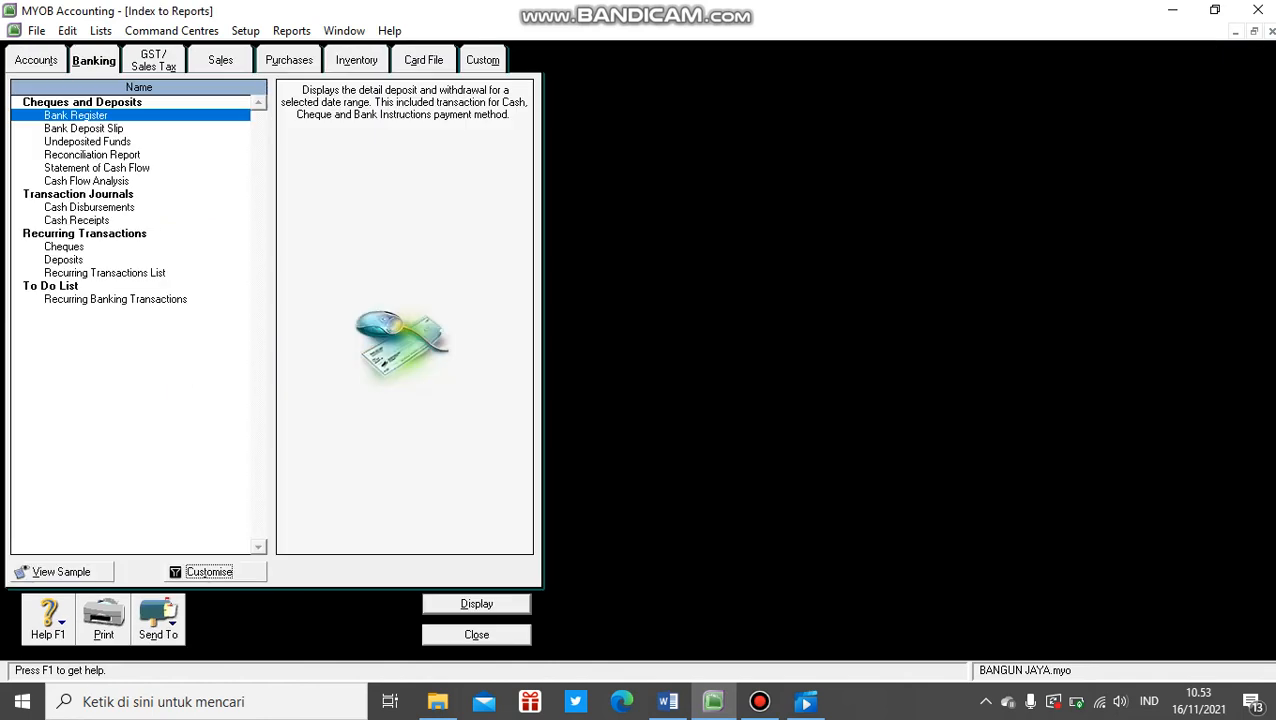
Display the Reconciliation Report with statement date 31/01/2016.
double_click(92, 155)
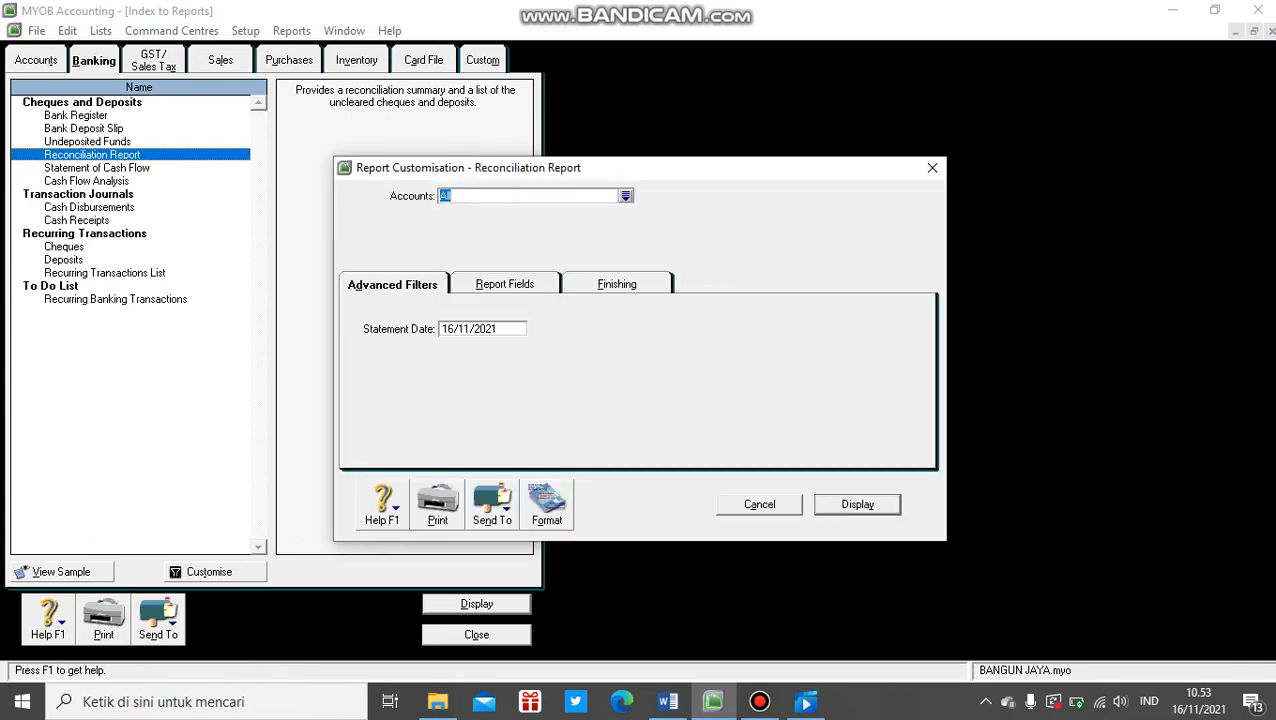
key("Tab")
type("31/01/201")
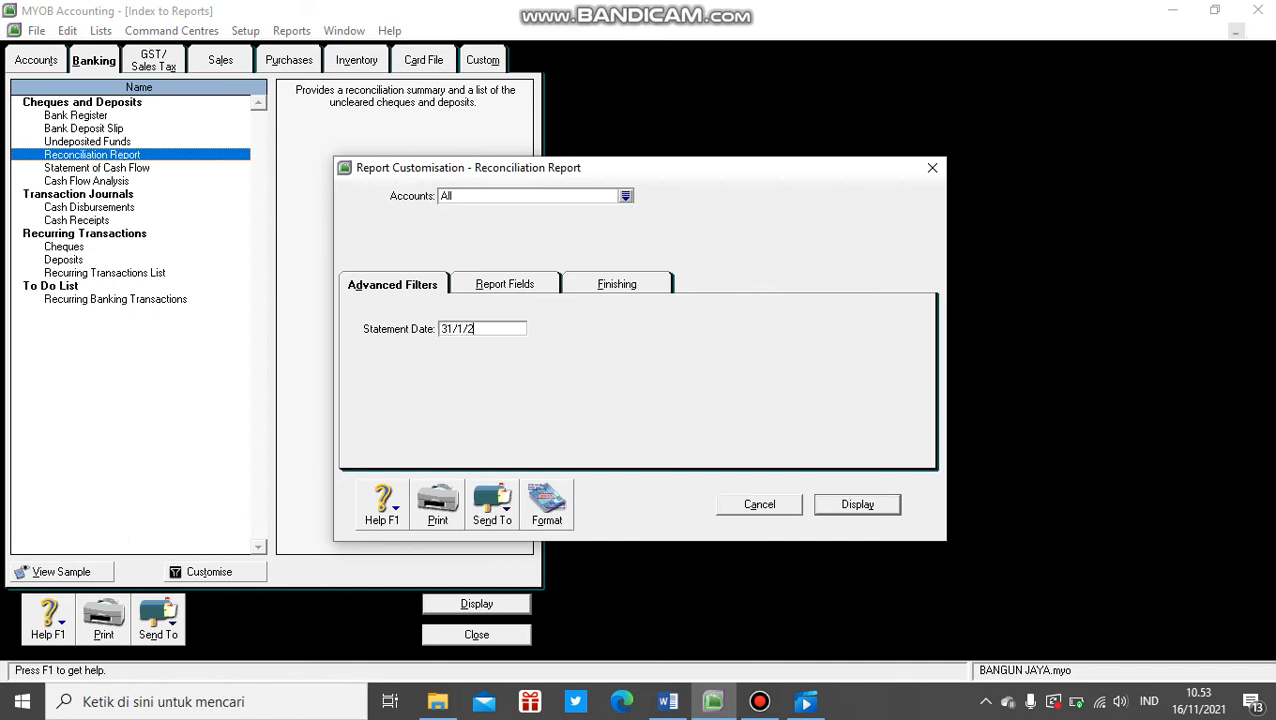
type("6")
key("Return")
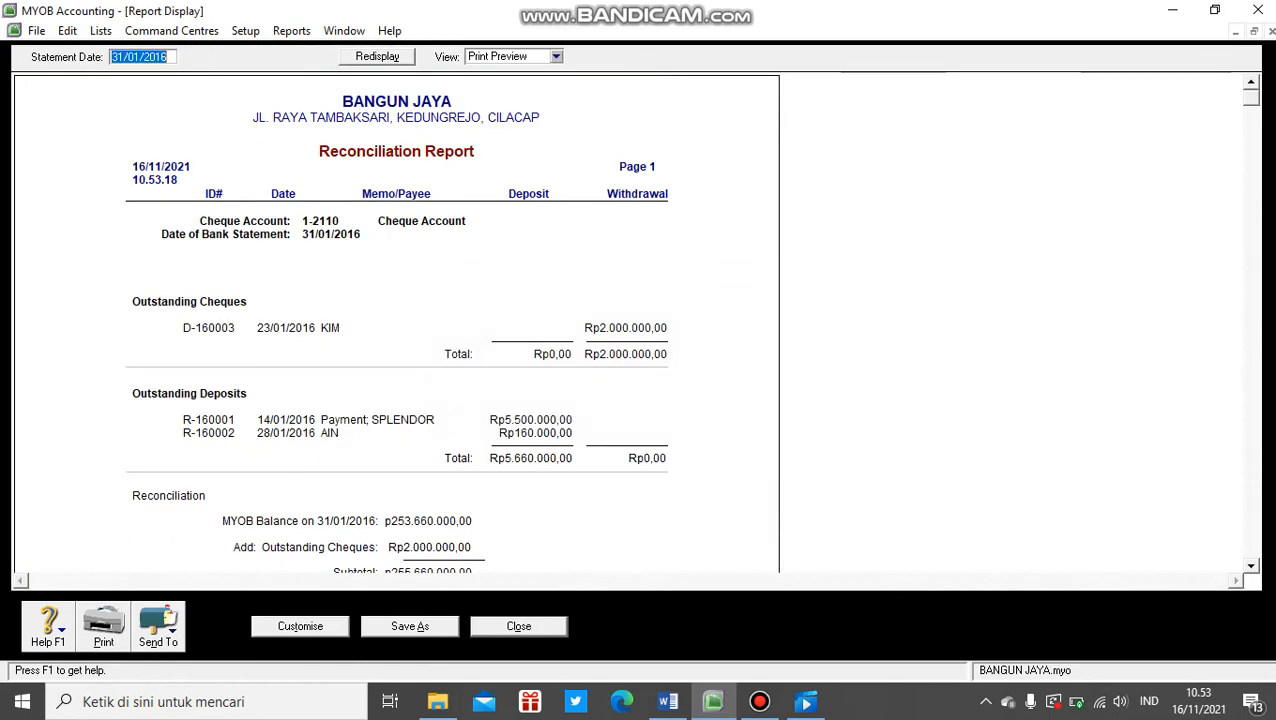
scroll(635, 322, "down", 2)
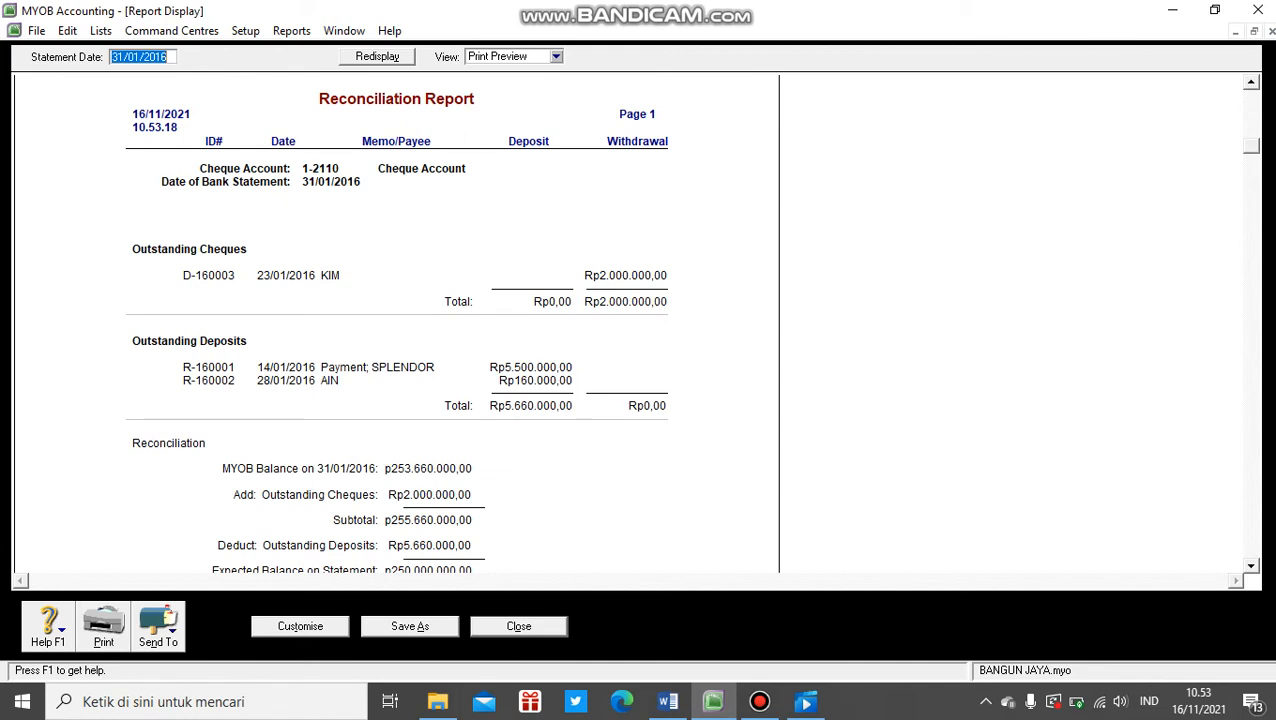
scroll(635, 322, "up", 2)
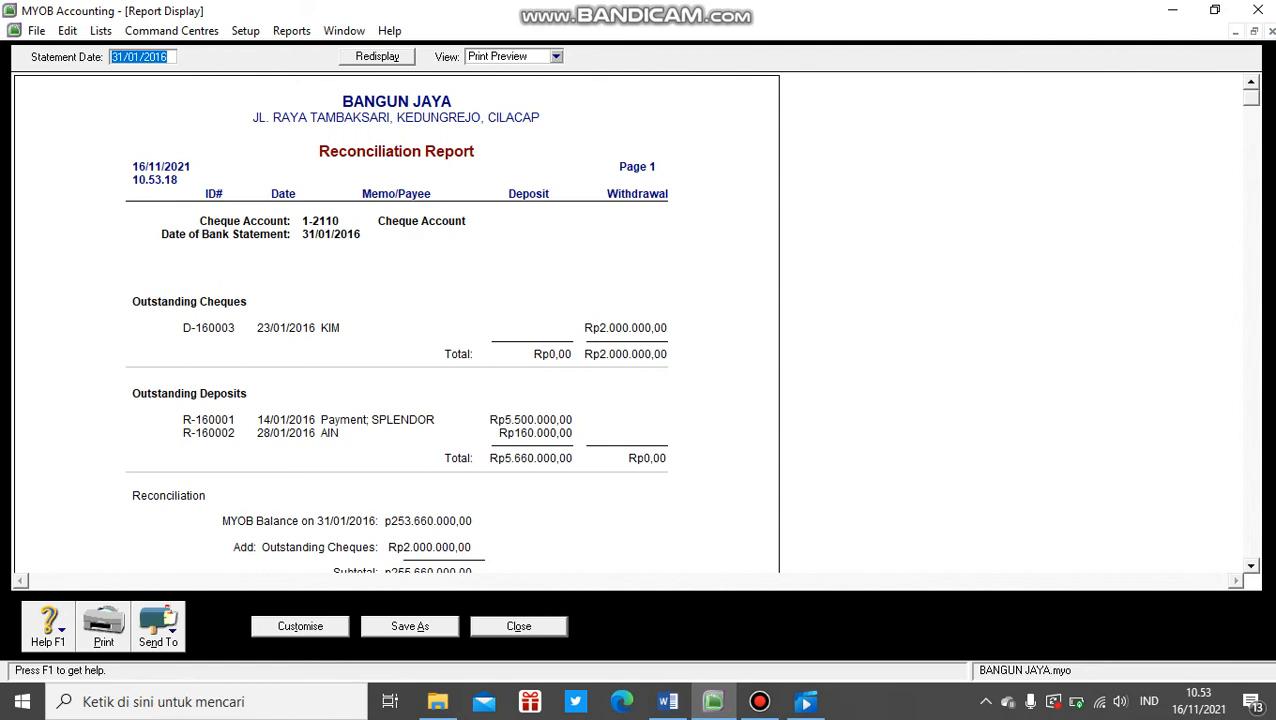
Save the reconciliation report as a PDF on Drive USB (F:) and close the preview.
left_click(158, 625)
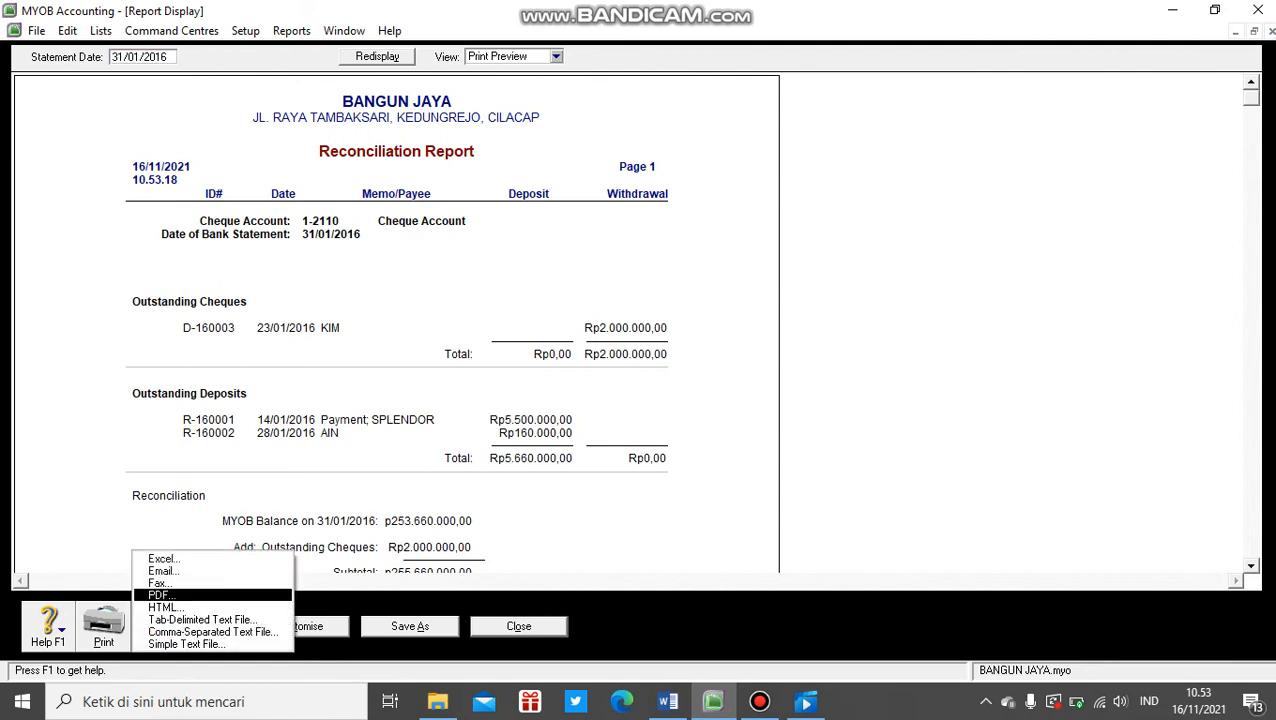
left_click(163, 595)
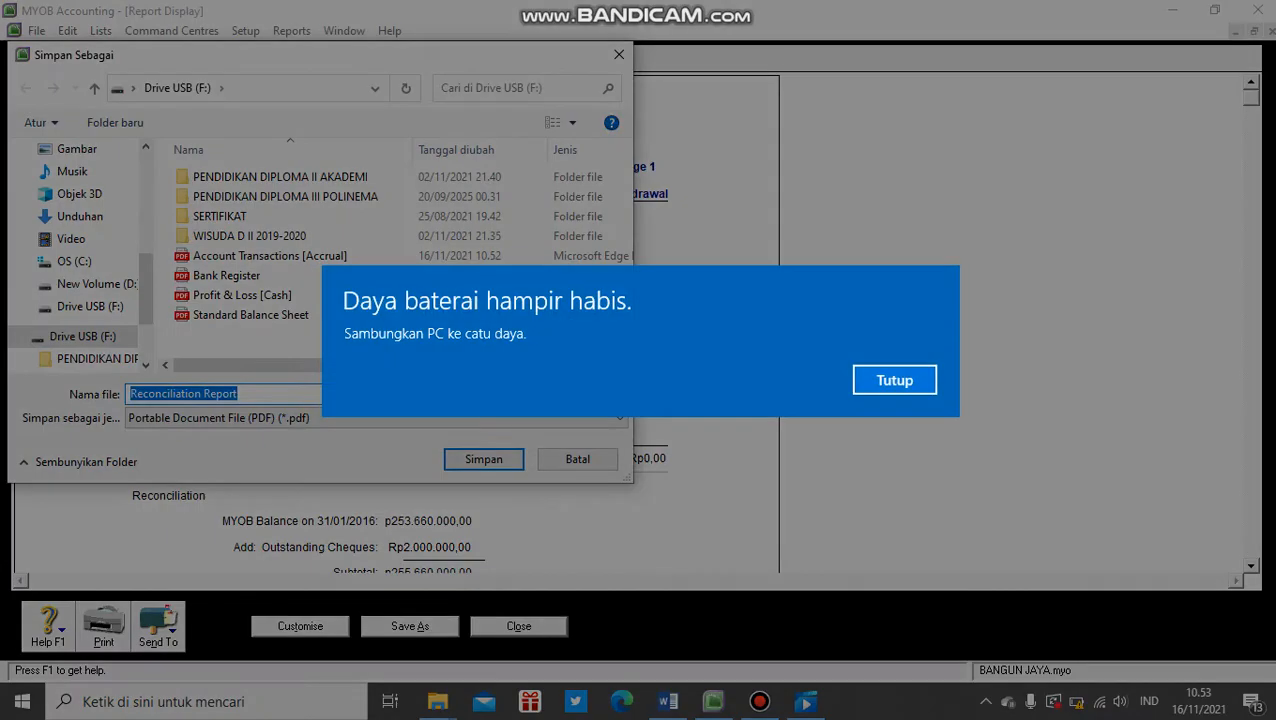
left_click(895, 380)
key("Return")
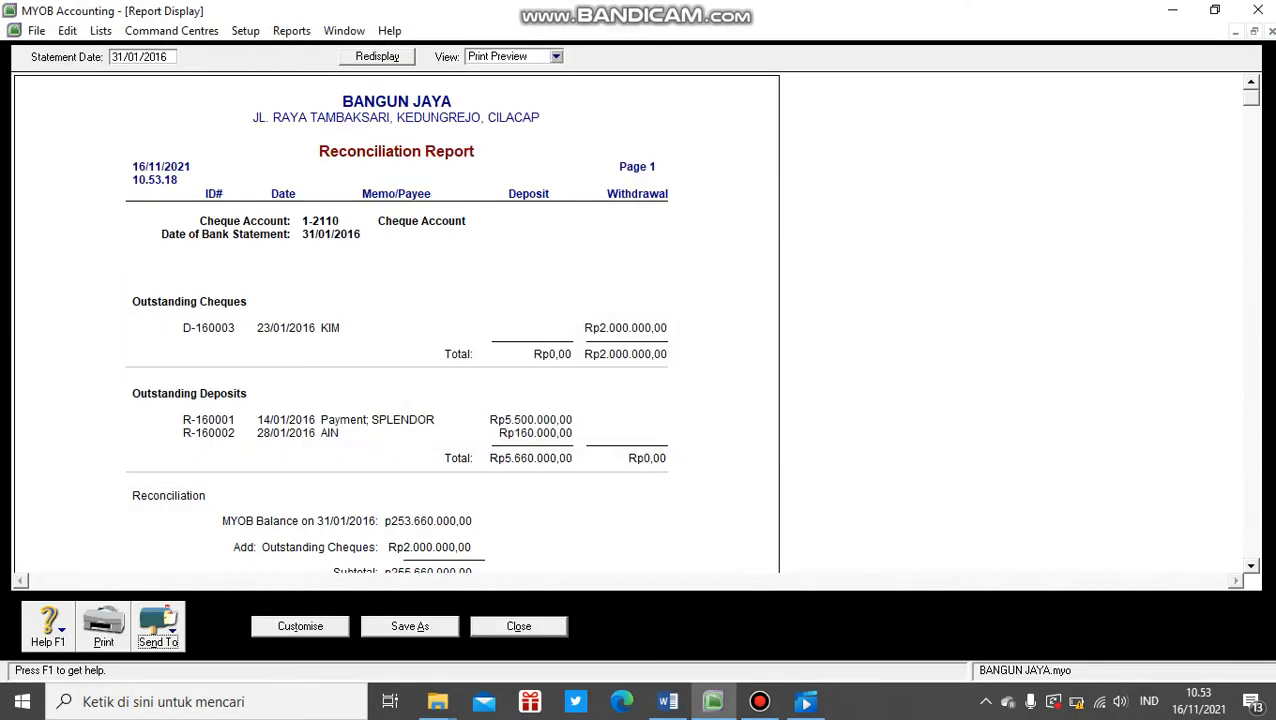
left_click(518, 626)
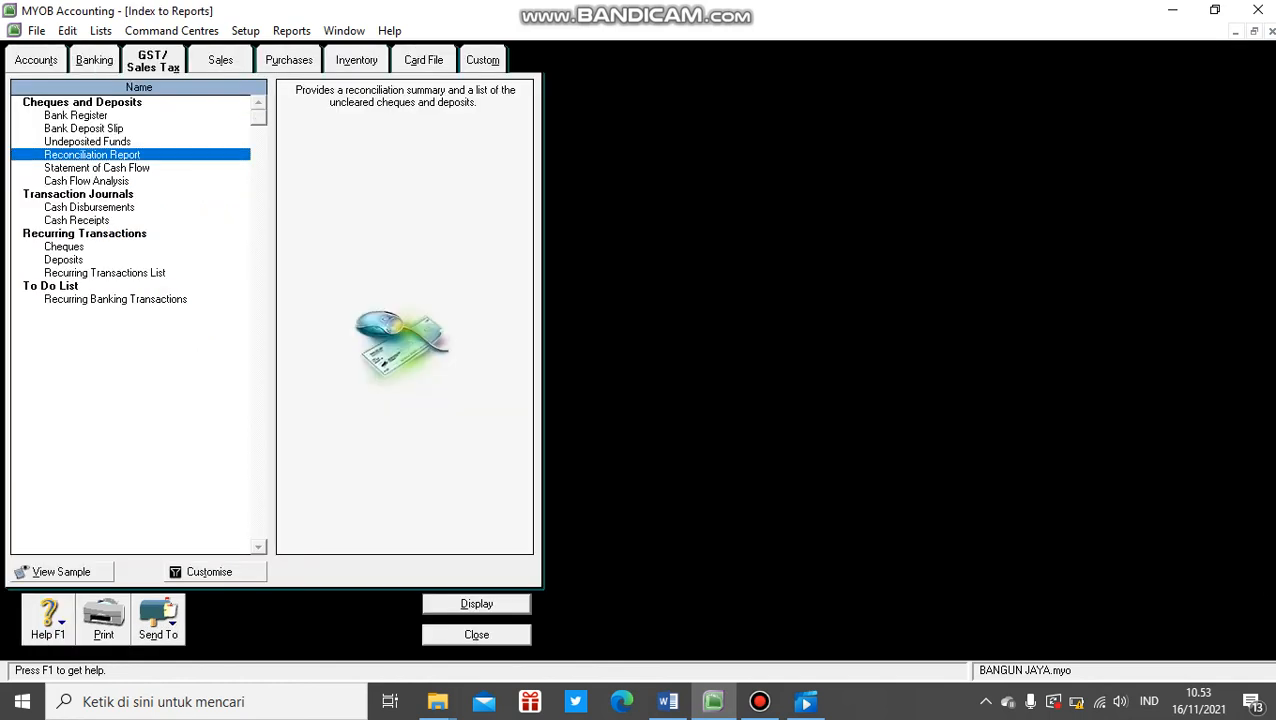
Display the GST [Detail - Accrual] report for 01/01/2016 to 31/01/2016.
left_click(153, 61)
left_click(93, 142)
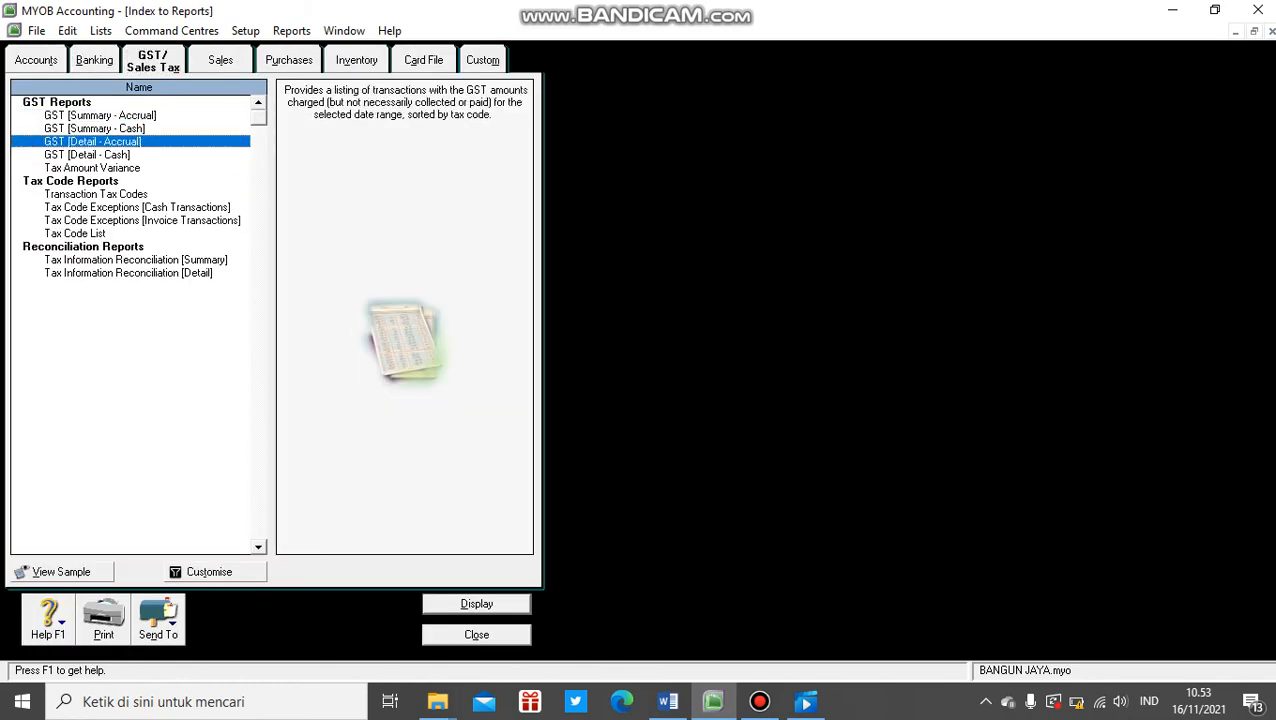
left_click(209, 571)
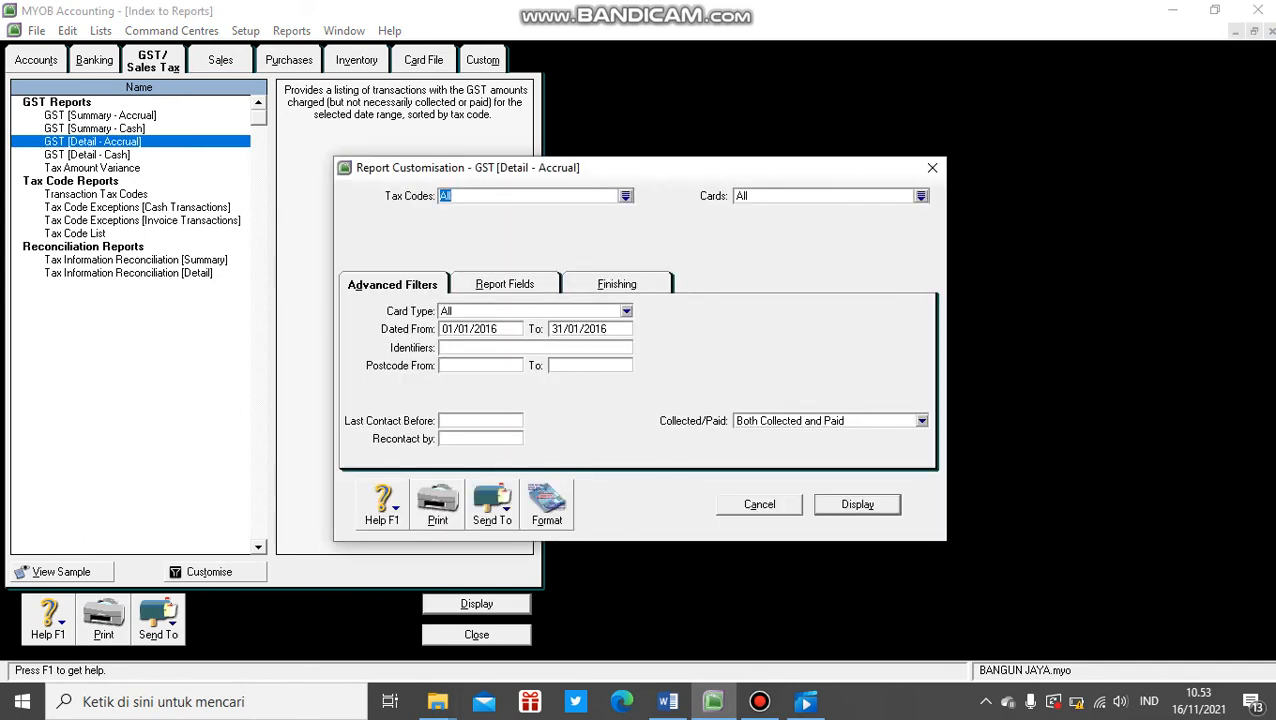
key("Return")
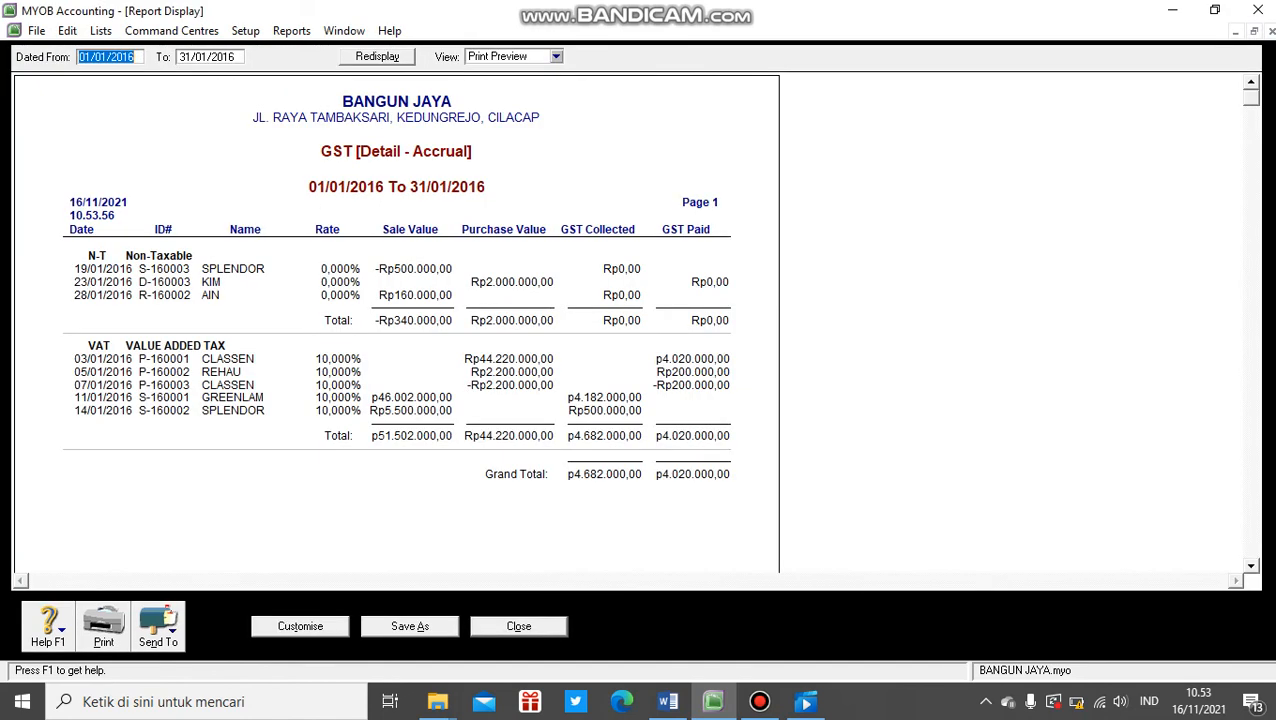
Save the GST report as a PDF on Drive USB (F:) and close the report.
left_click(158, 626)
left_click(163, 595)
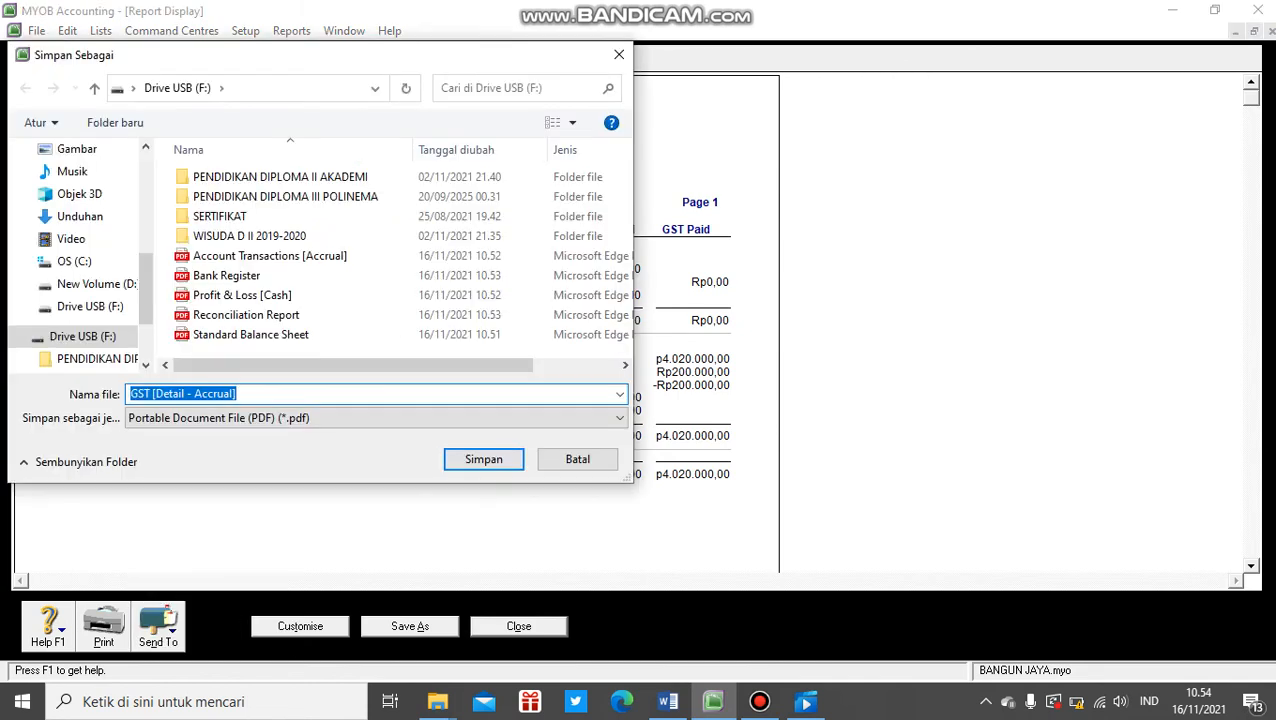
key("Return")
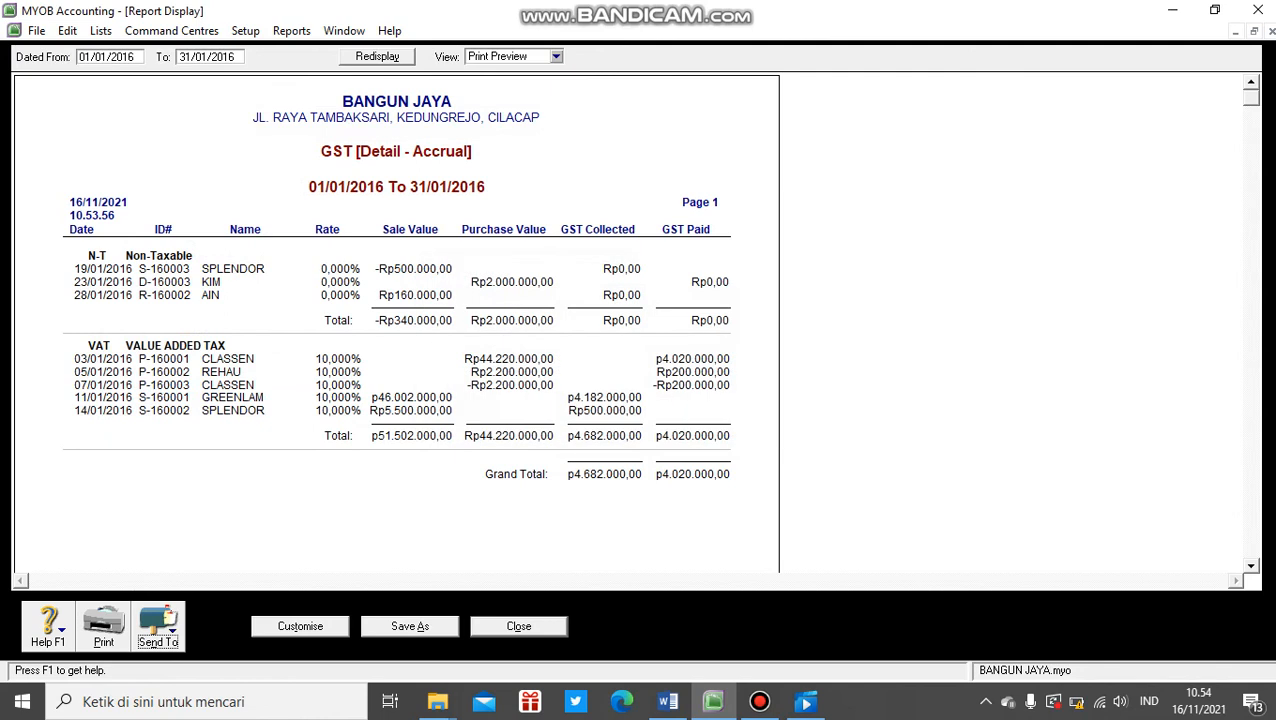
left_click(518, 626)
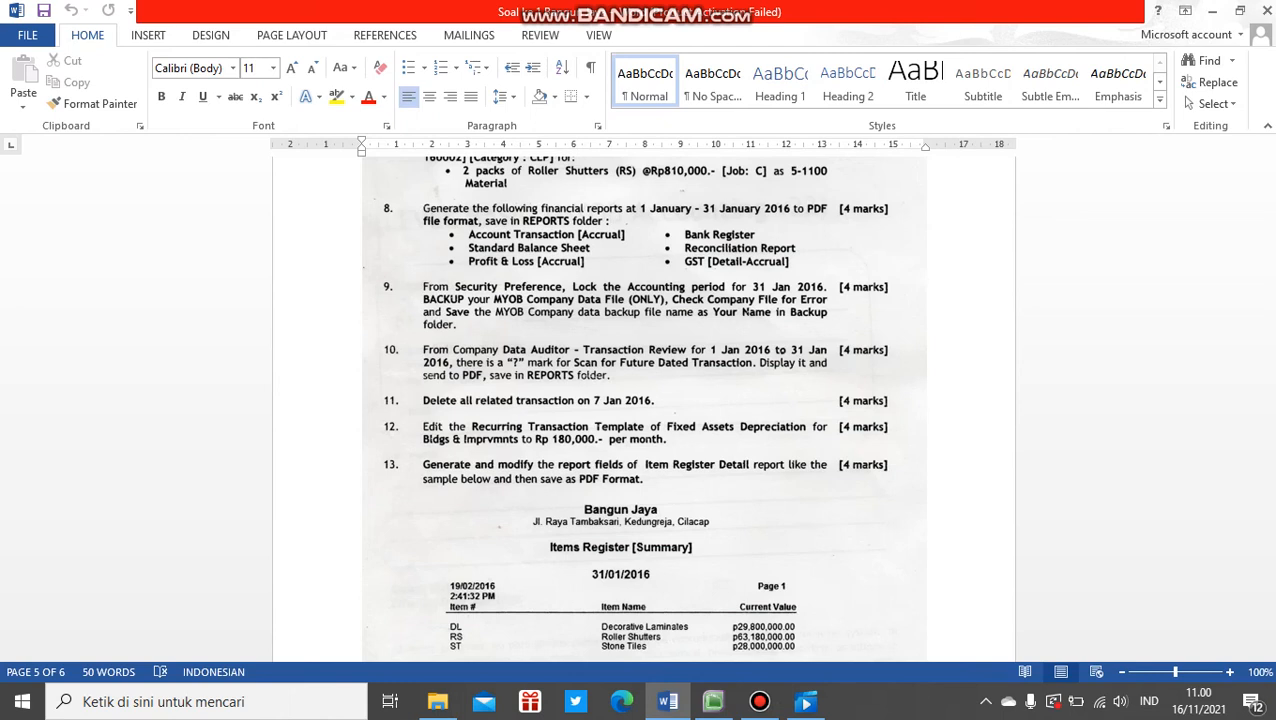
Return from the Word assignment to MYOB Accounting's Inventory Command Centre.
left_click(713, 702)
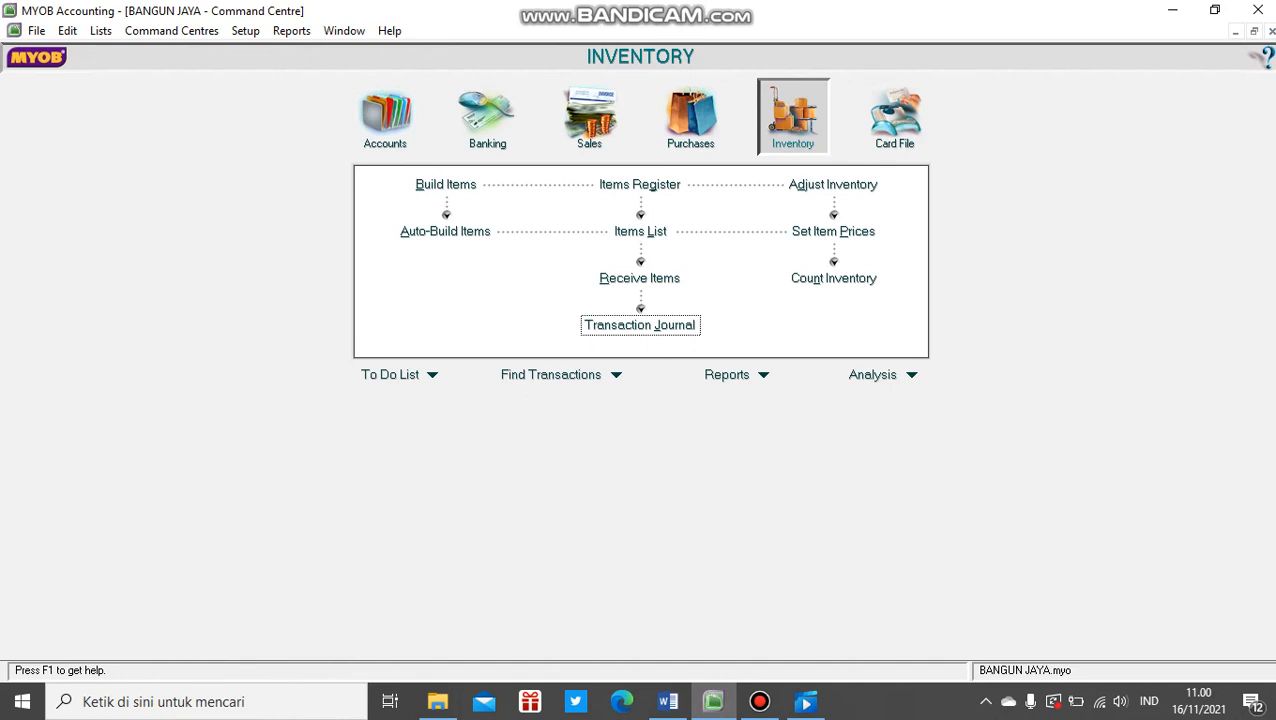
In Preferences > Security, set Lock Period to 31/01/2016, enable it, and confirm.
left_click(245, 30)
left_click(286, 114)
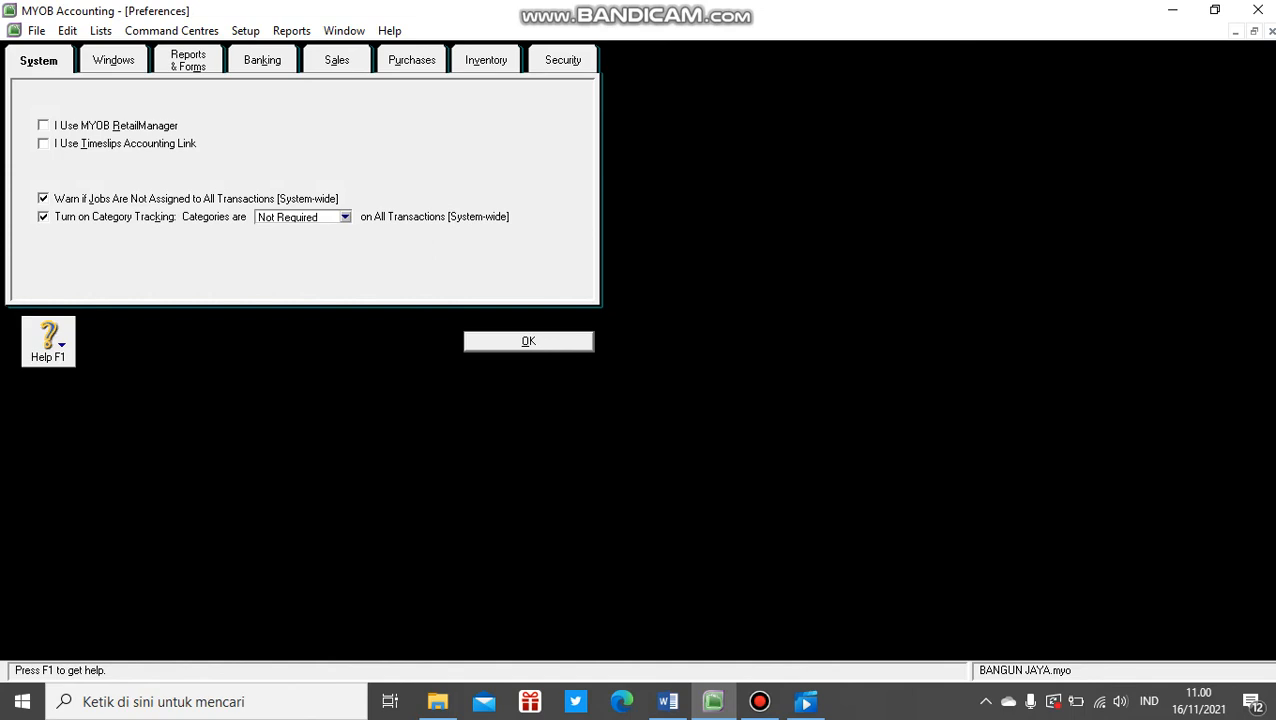
left_click(562, 60)
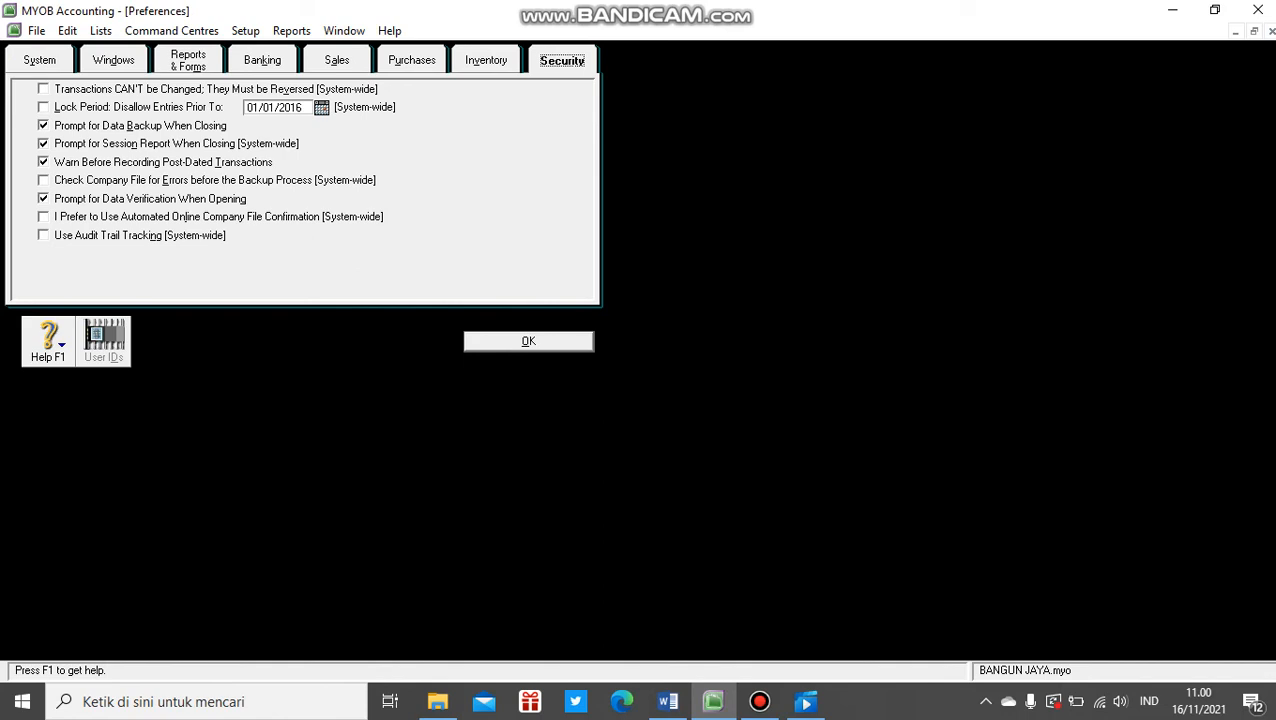
left_click(274, 107)
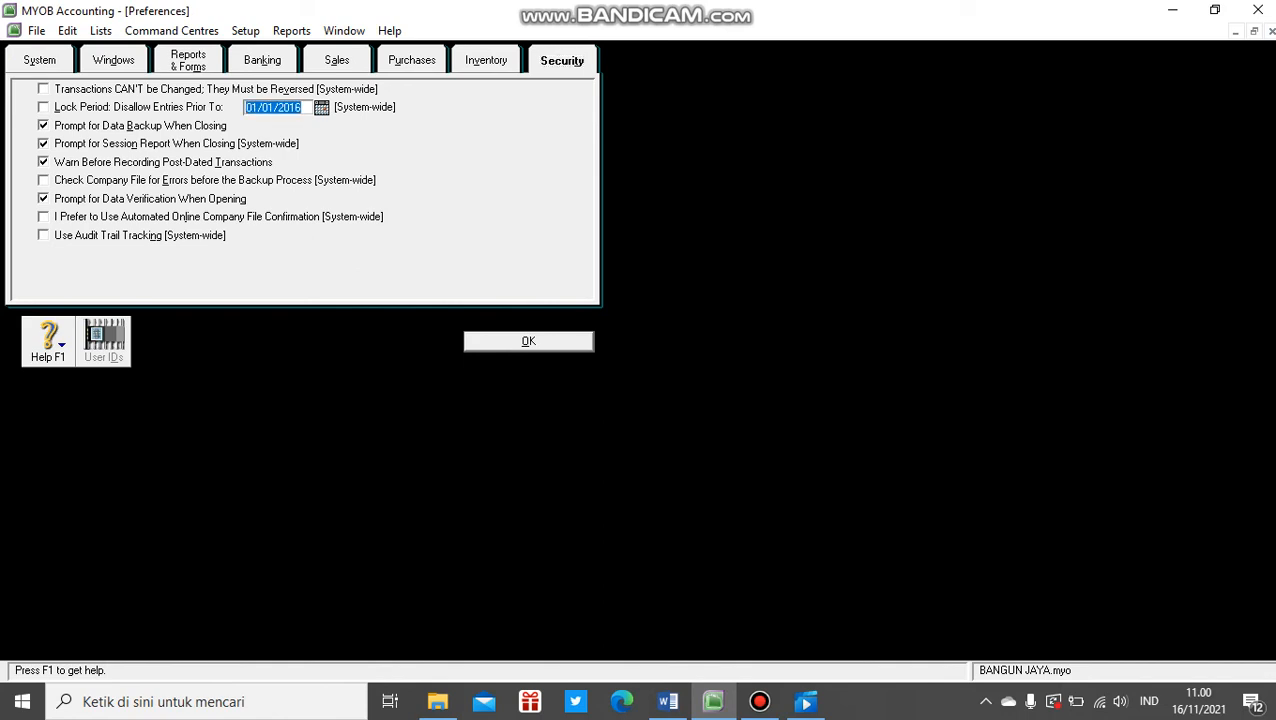
type("31/1")
type("2016")
left_click(43, 107)
left_click(528, 341)
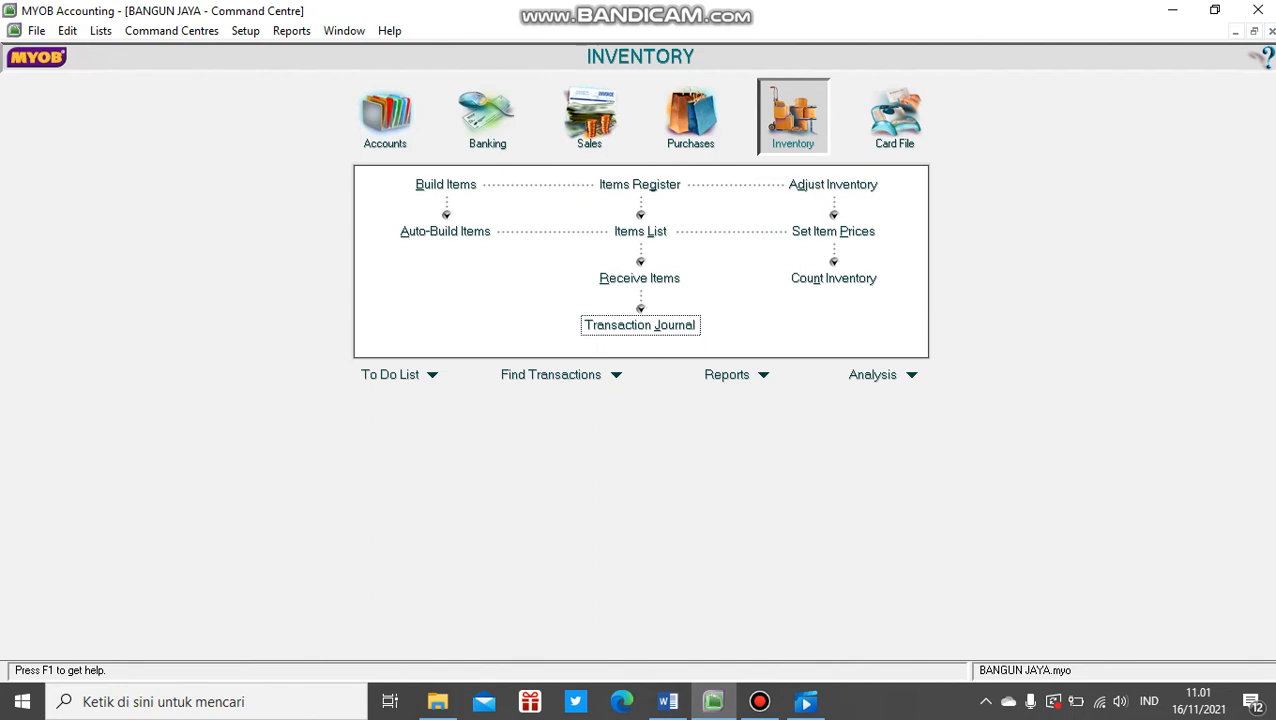
Back up the company file only with an error check, saving the ZIP under the user's name.
left_click(36, 30)
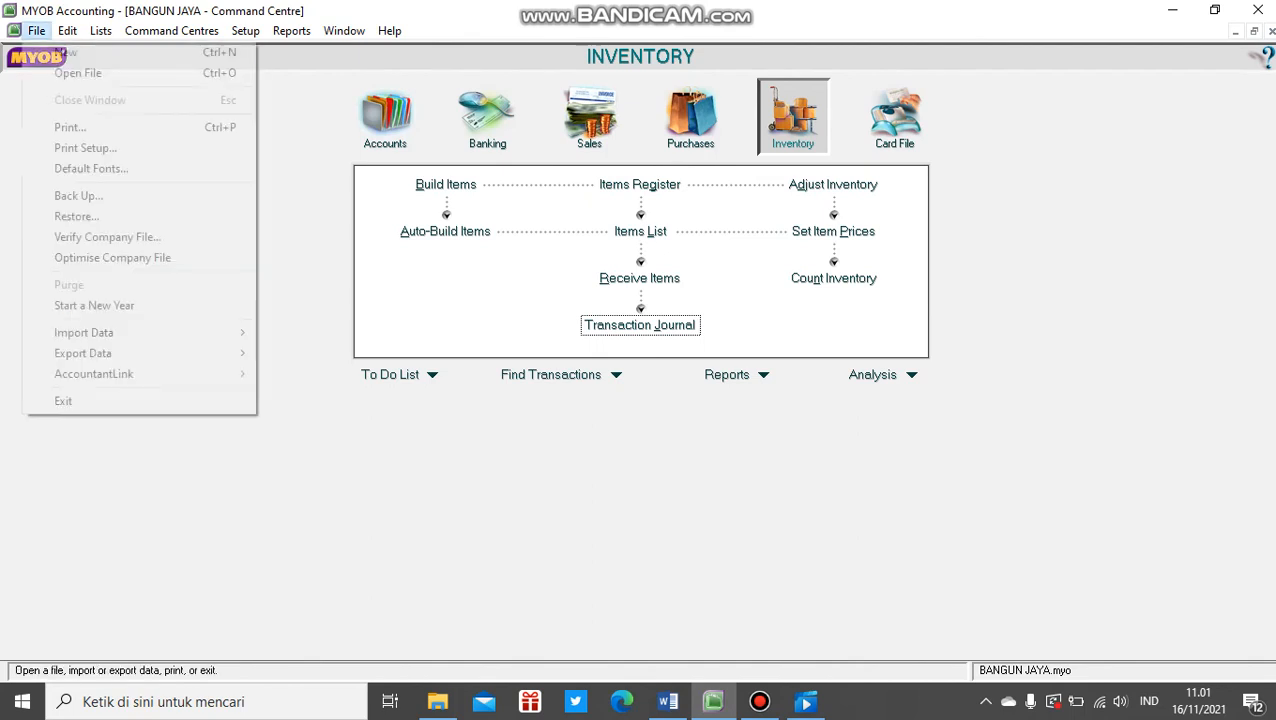
left_click(79, 196)
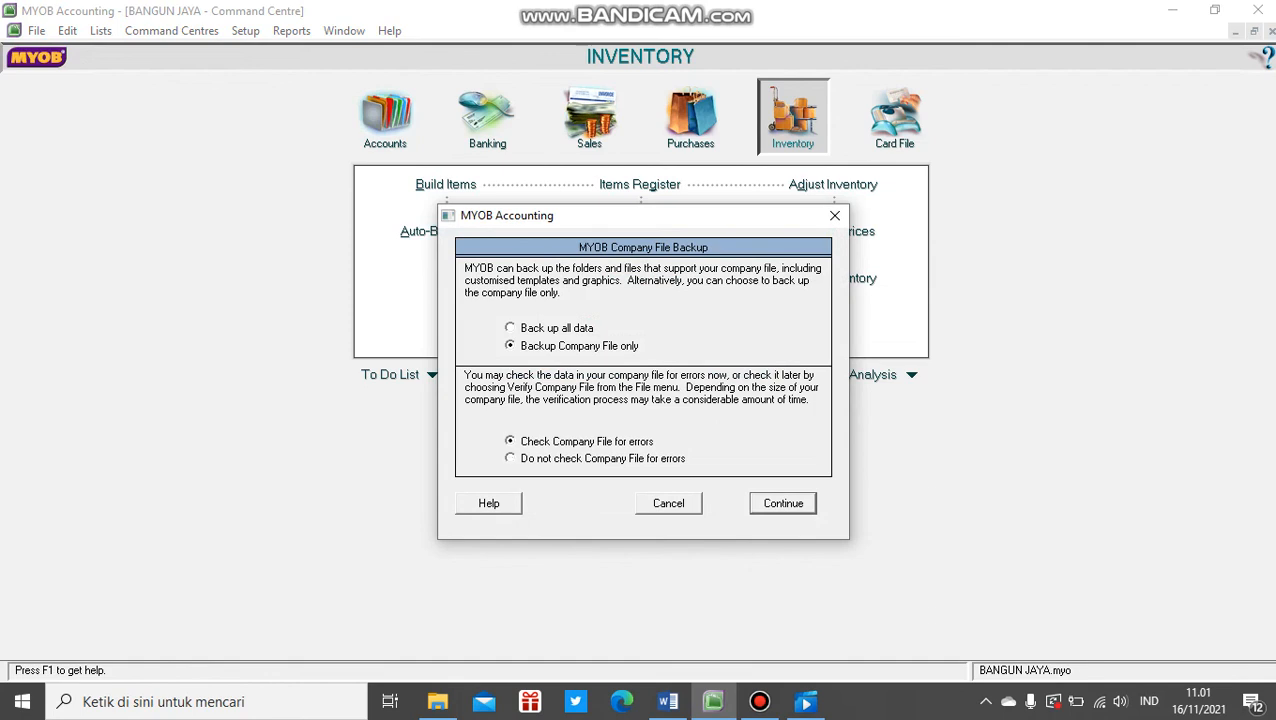
key("Return")
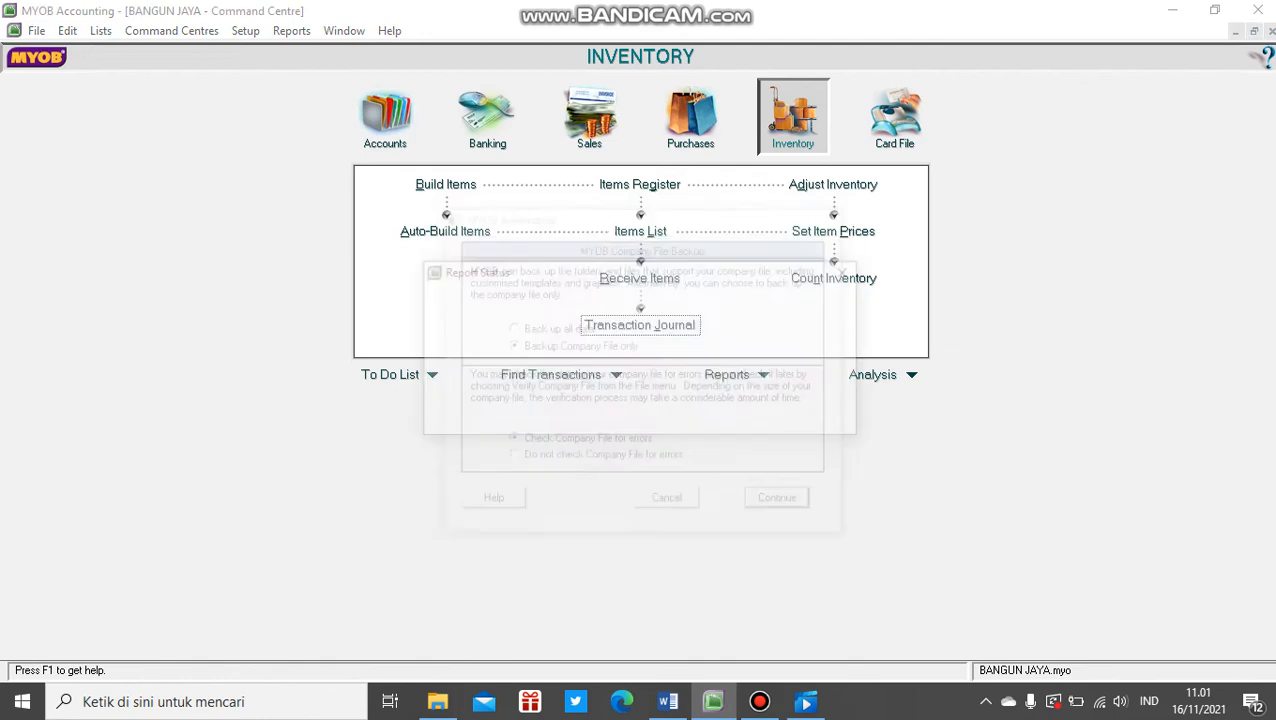
key("Return")
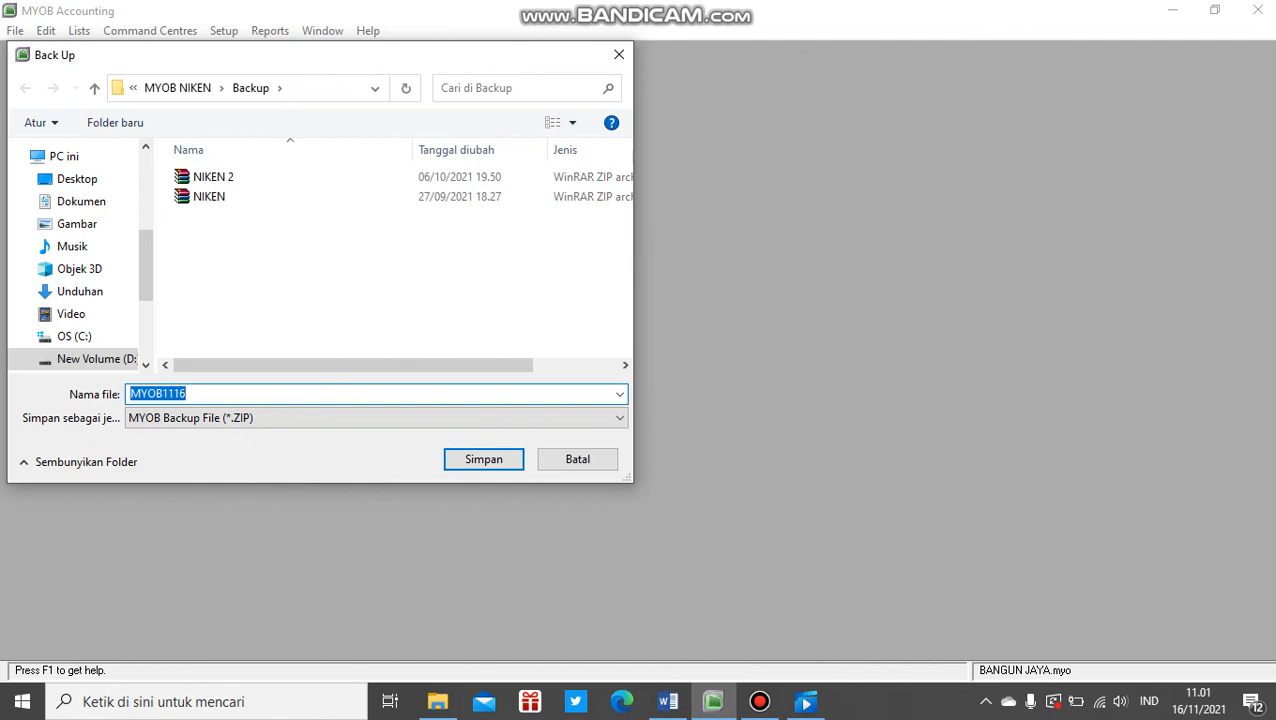
type("NIKEN")
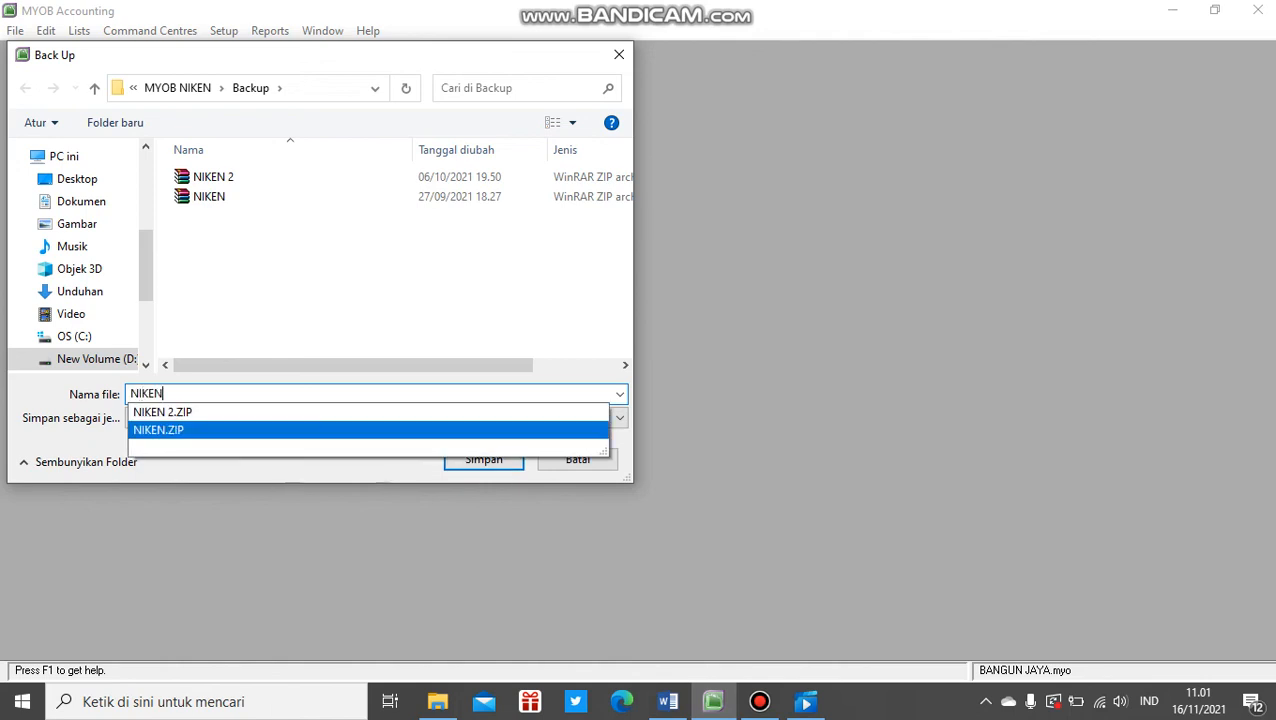
type(" DIAS")
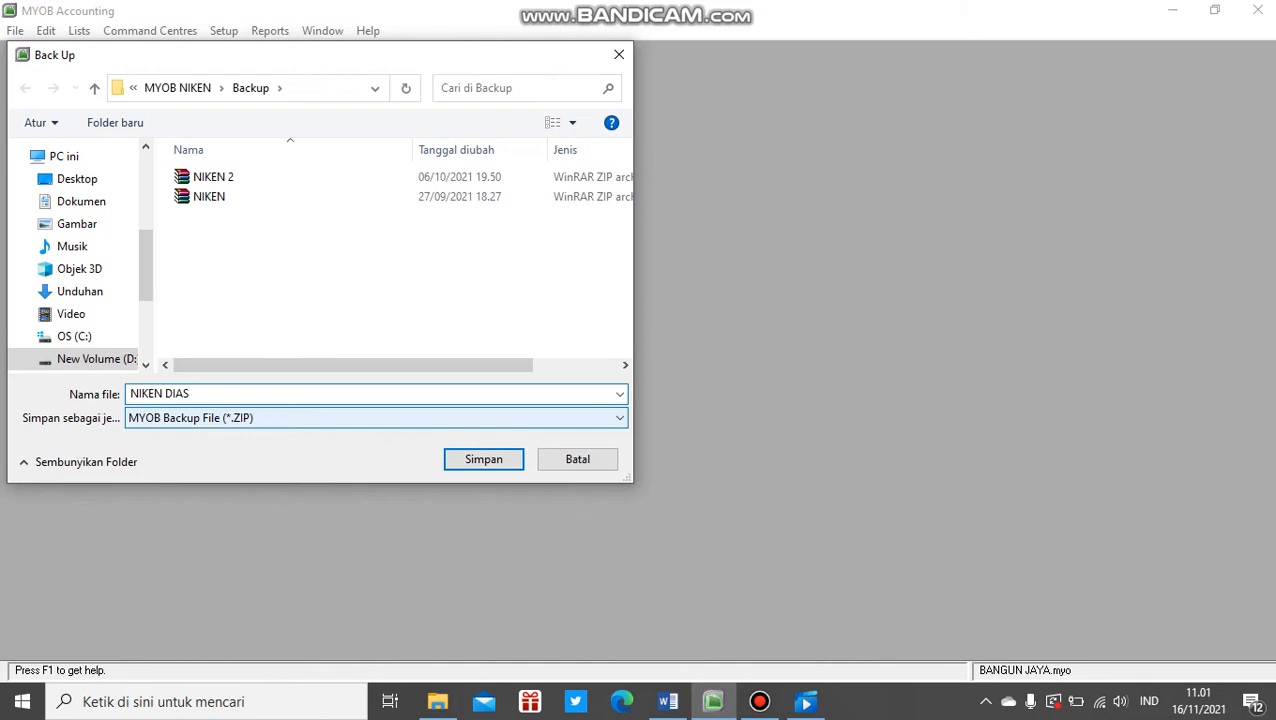
key("Return")
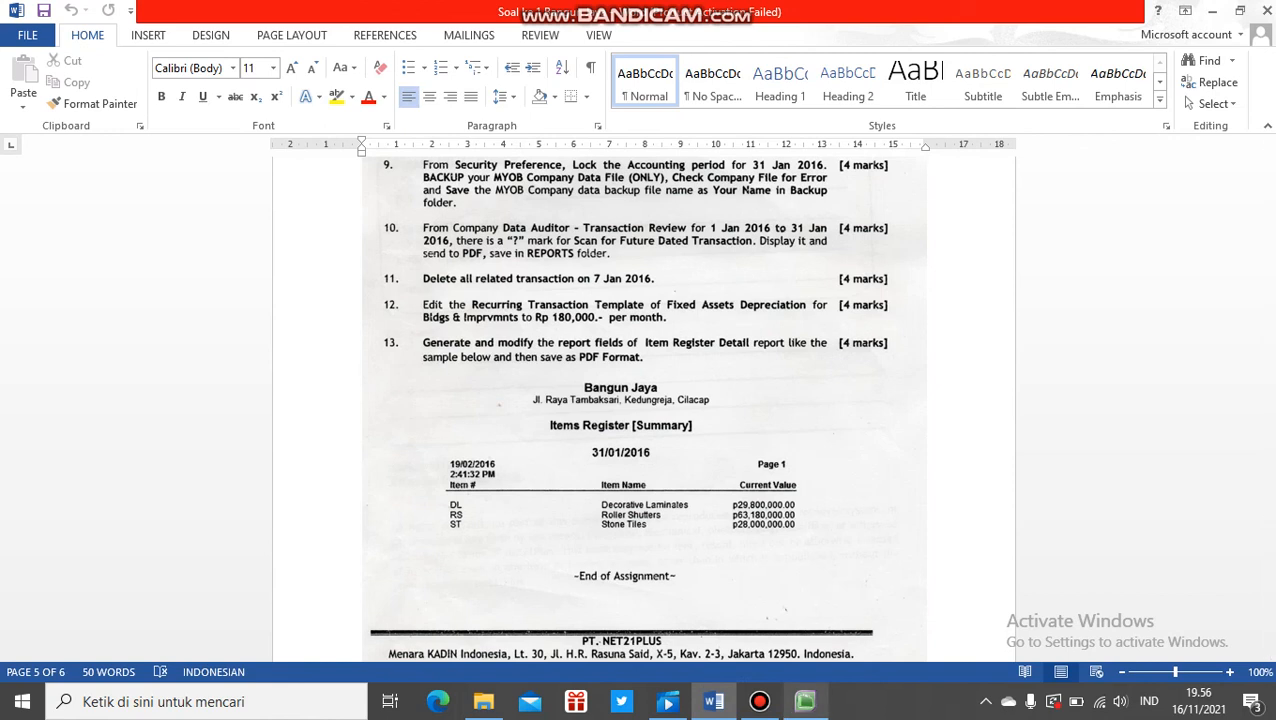
Switch from Word back to MYOB Accounting's Accounts Command Centre.
left_click(805, 701)
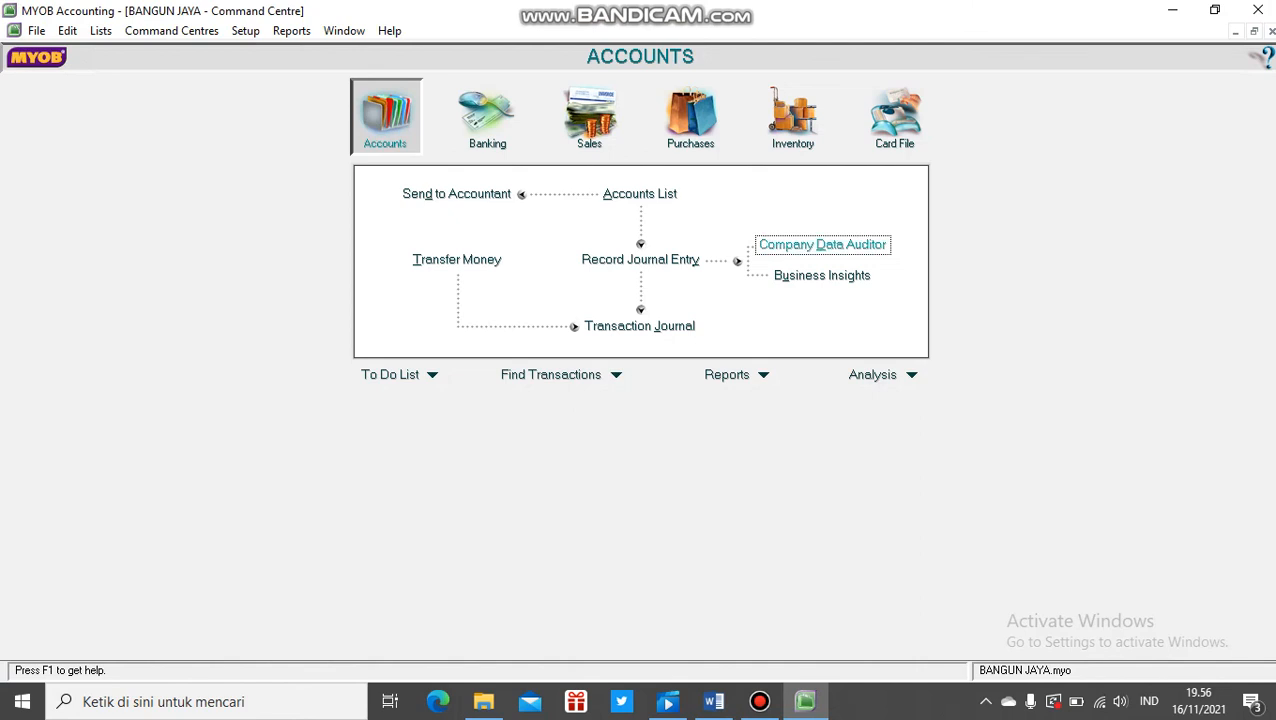
Run the Company Data Auditor's January 2016 transaction review and display future dated transactions.
left_click(822, 244)
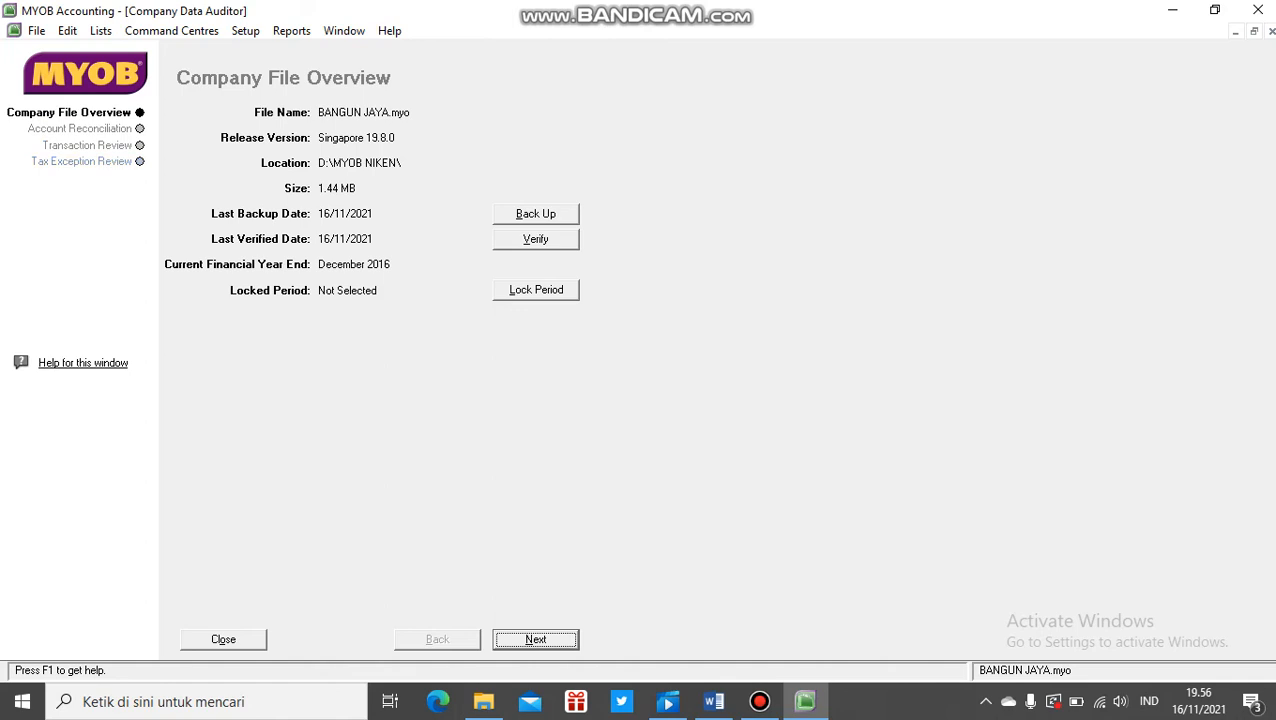
left_click(87, 146)
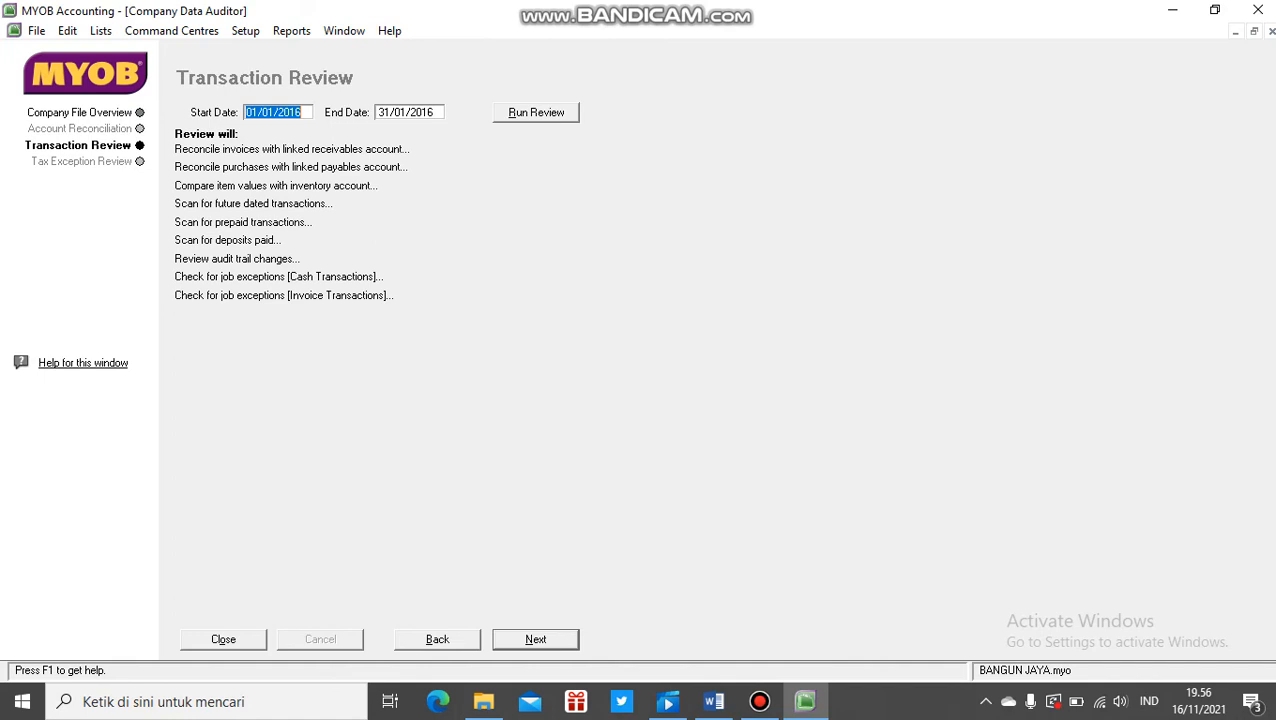
key("alt+r")
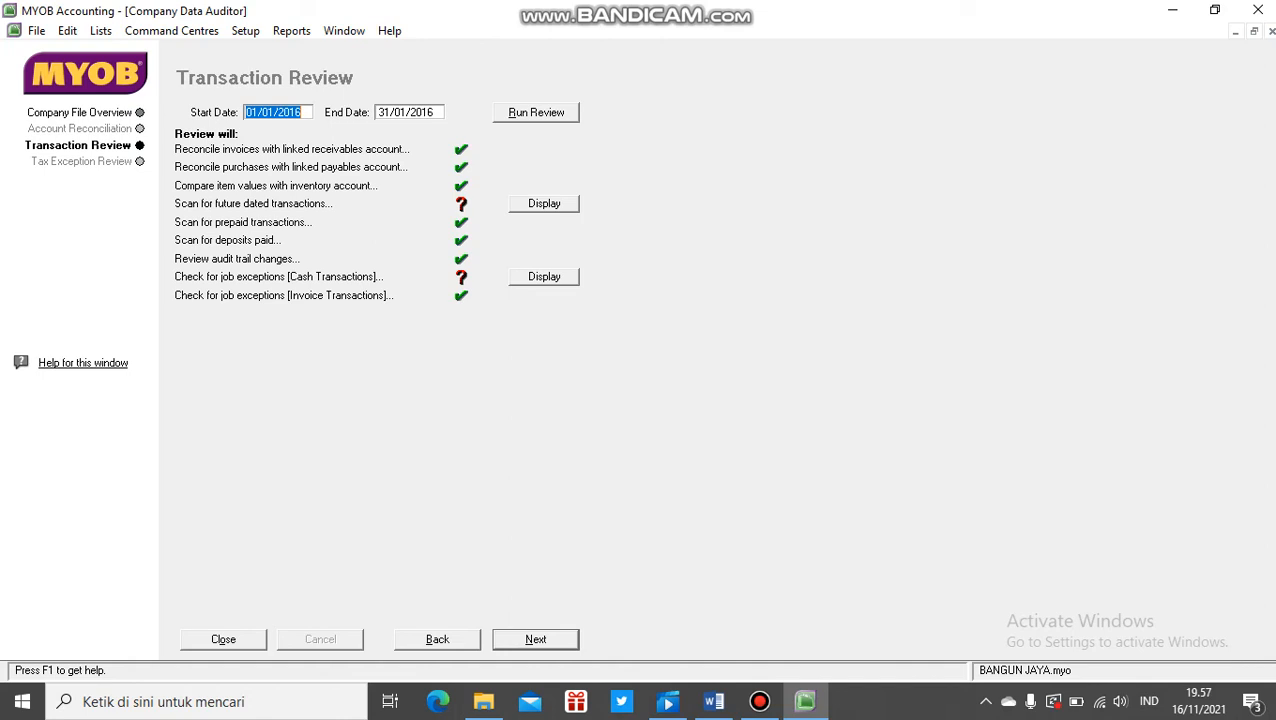
left_click(544, 203)
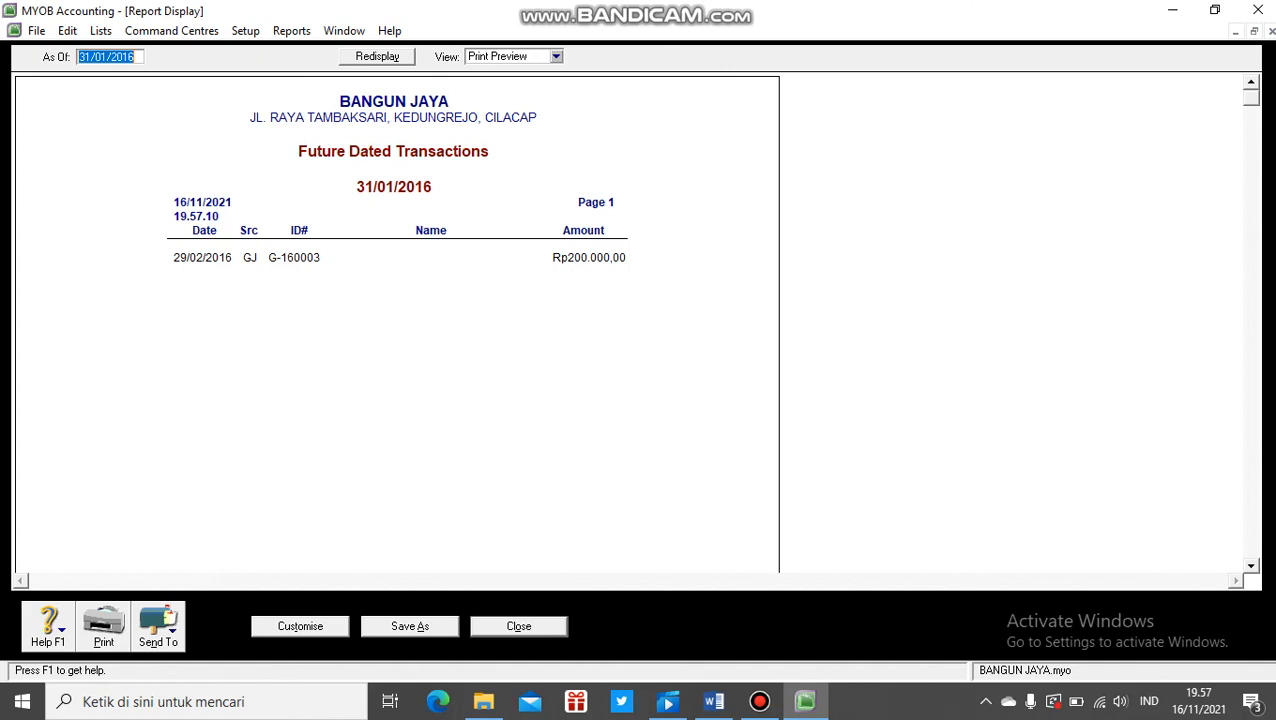
Export the report as the 'Future Dated Transactions' PDF, then close the report and Company Data Auditor.
left_click(158, 625)
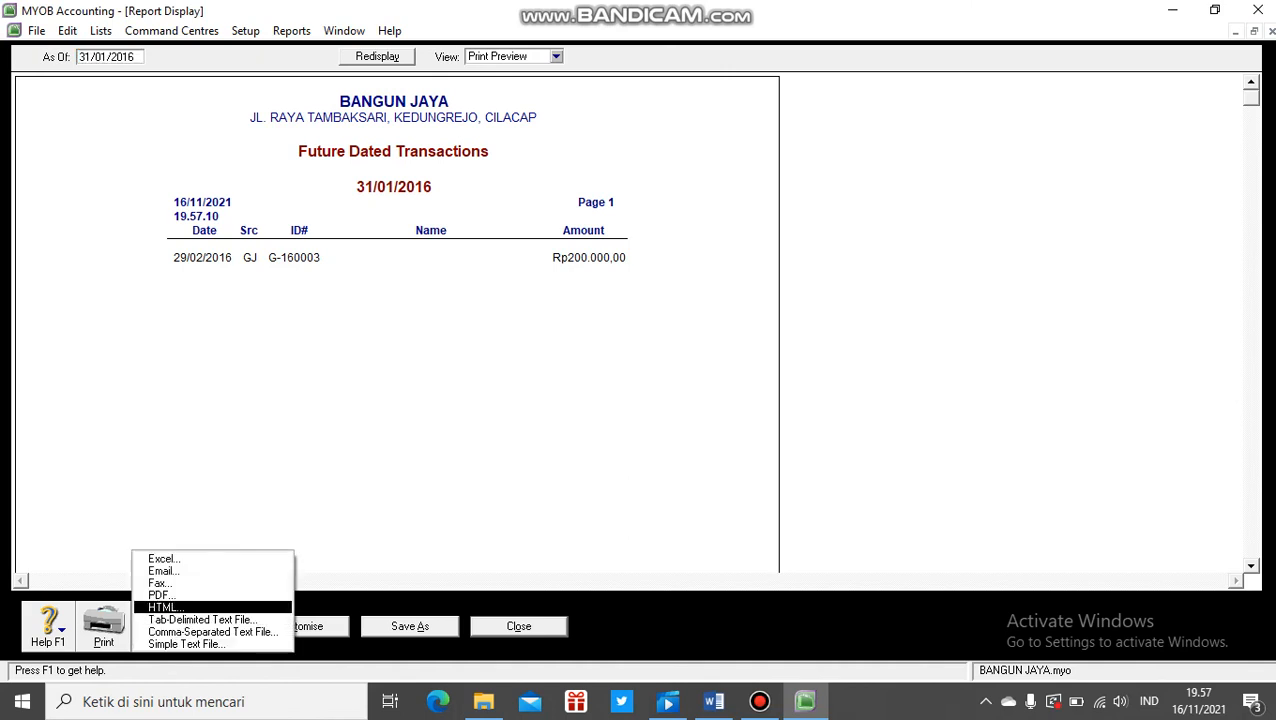
left_click(158, 595)
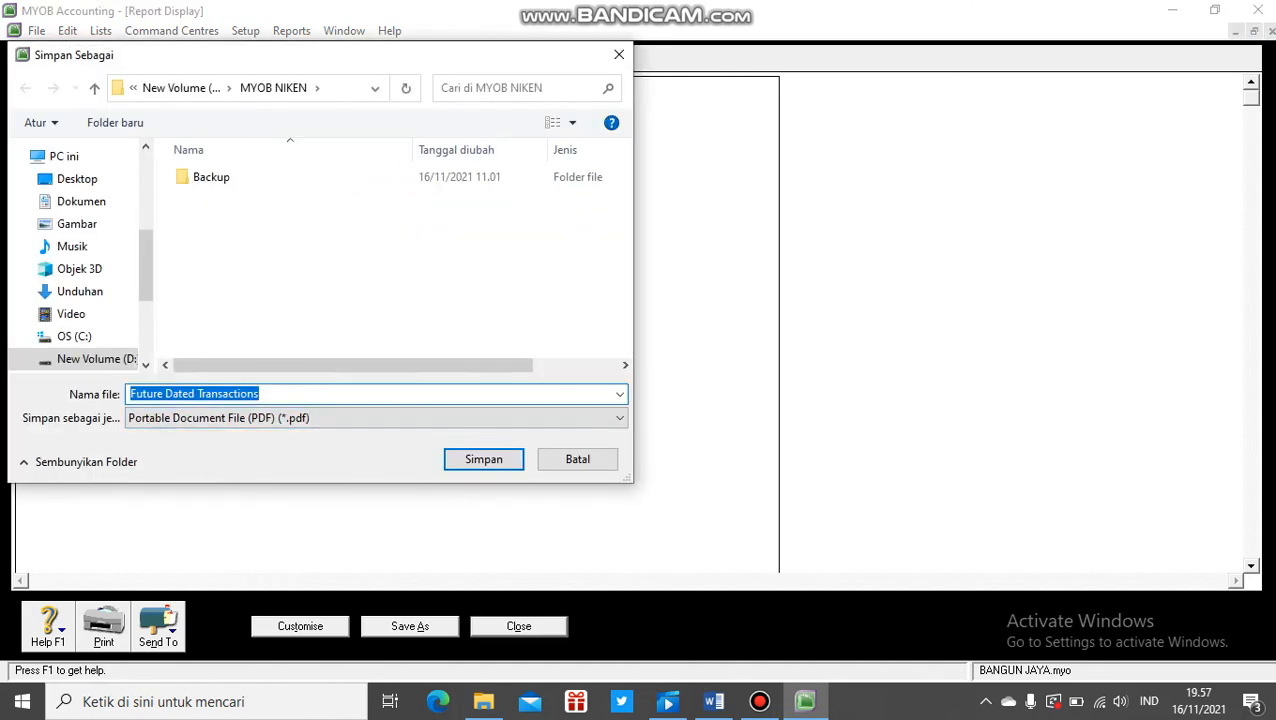
key("Return")
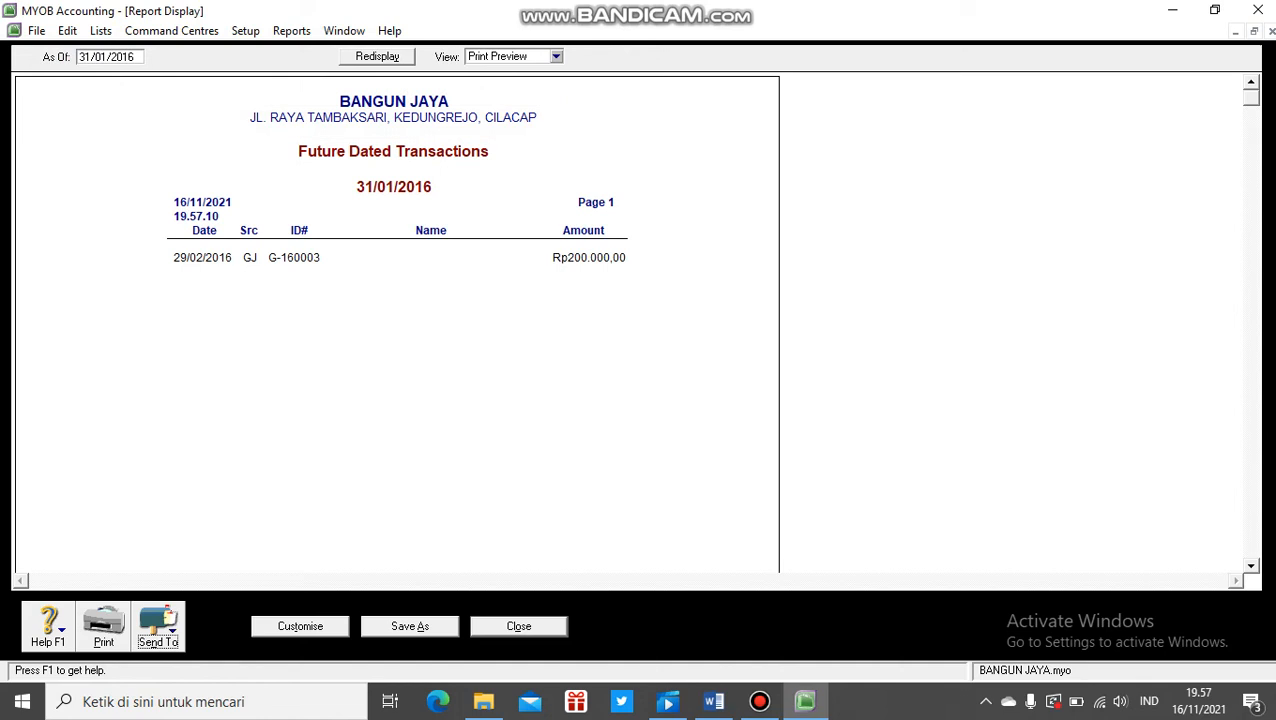
left_click(519, 626)
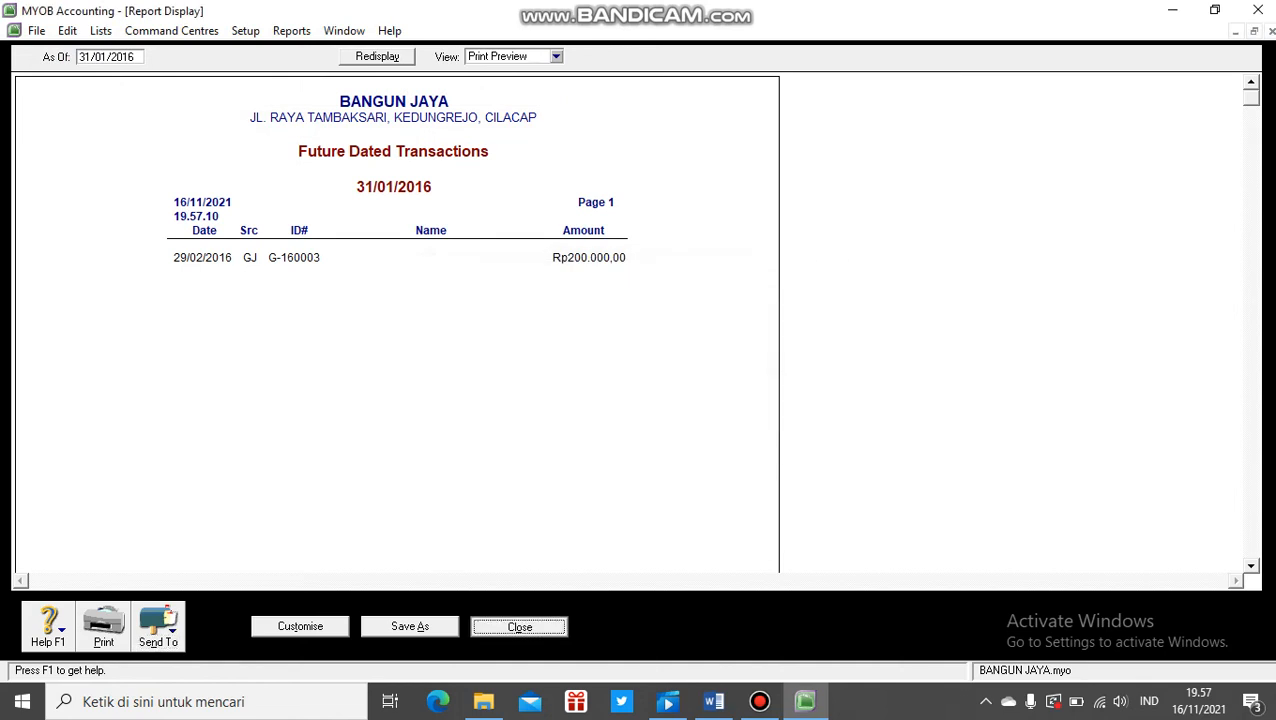
left_click(223, 639)
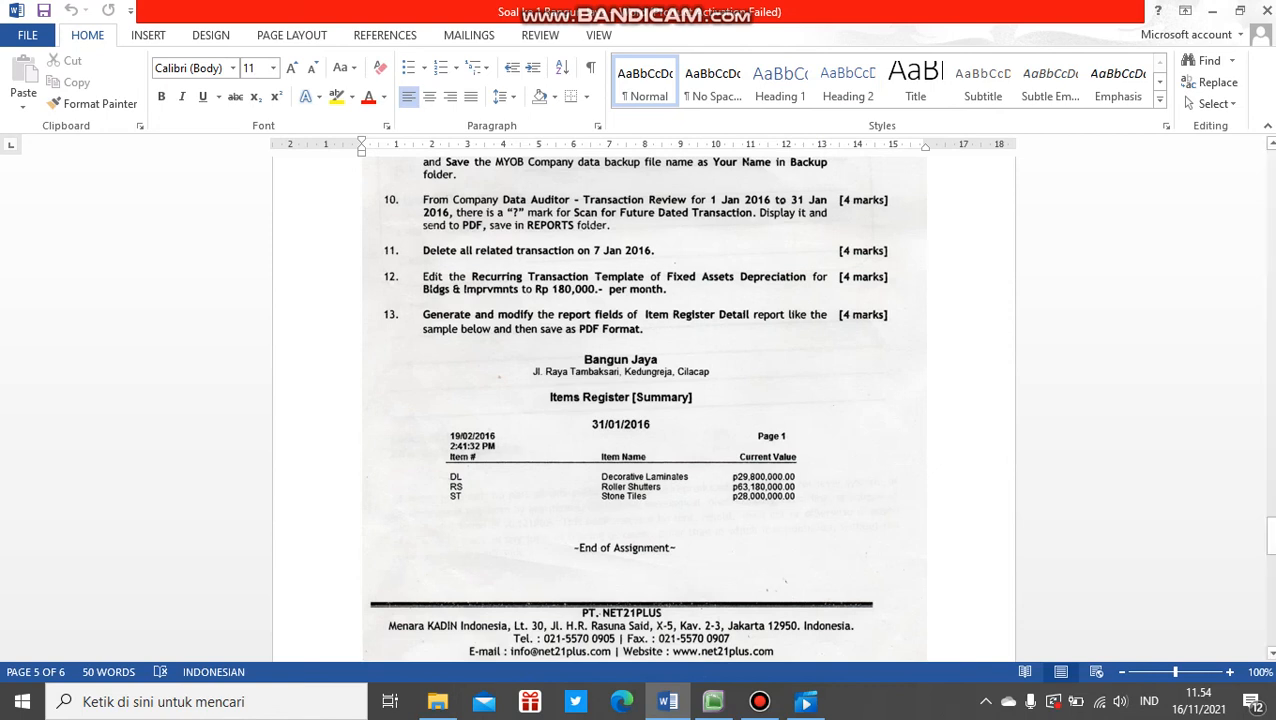
Show the Transaction Journal's All entries with the end date set to 07/01/2016.
left_click(713, 702)
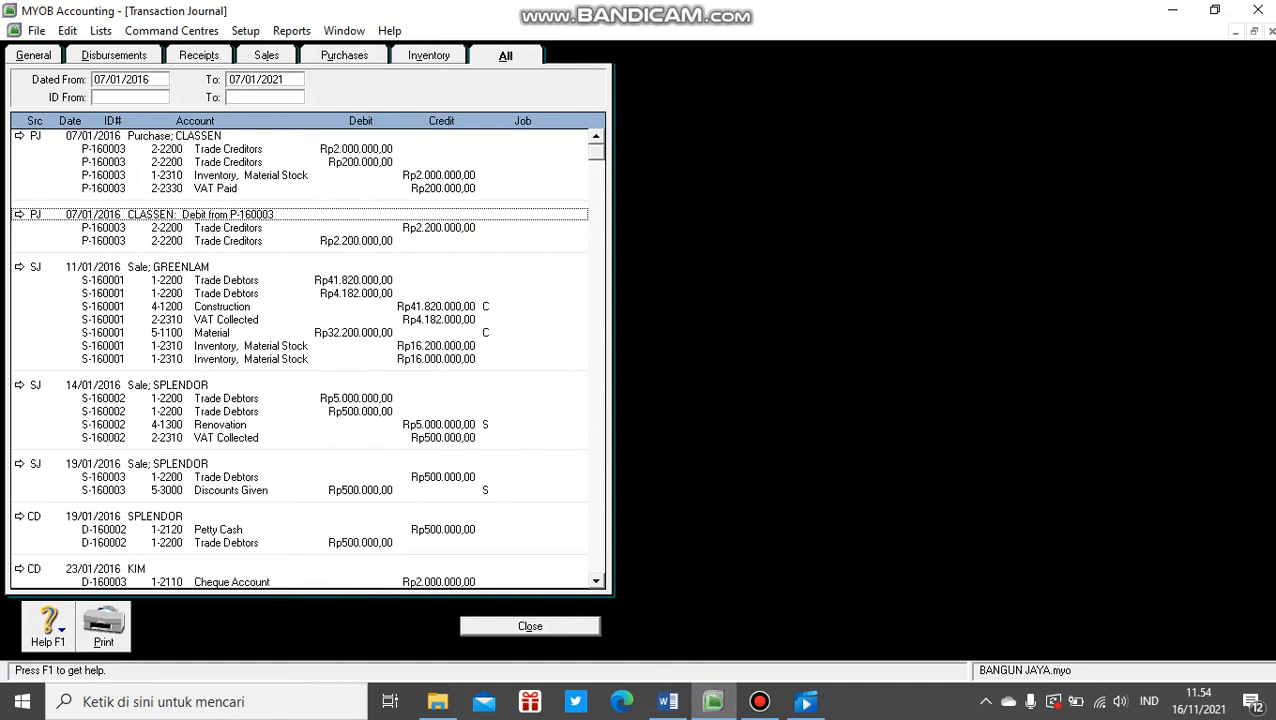
left_click(530, 626)
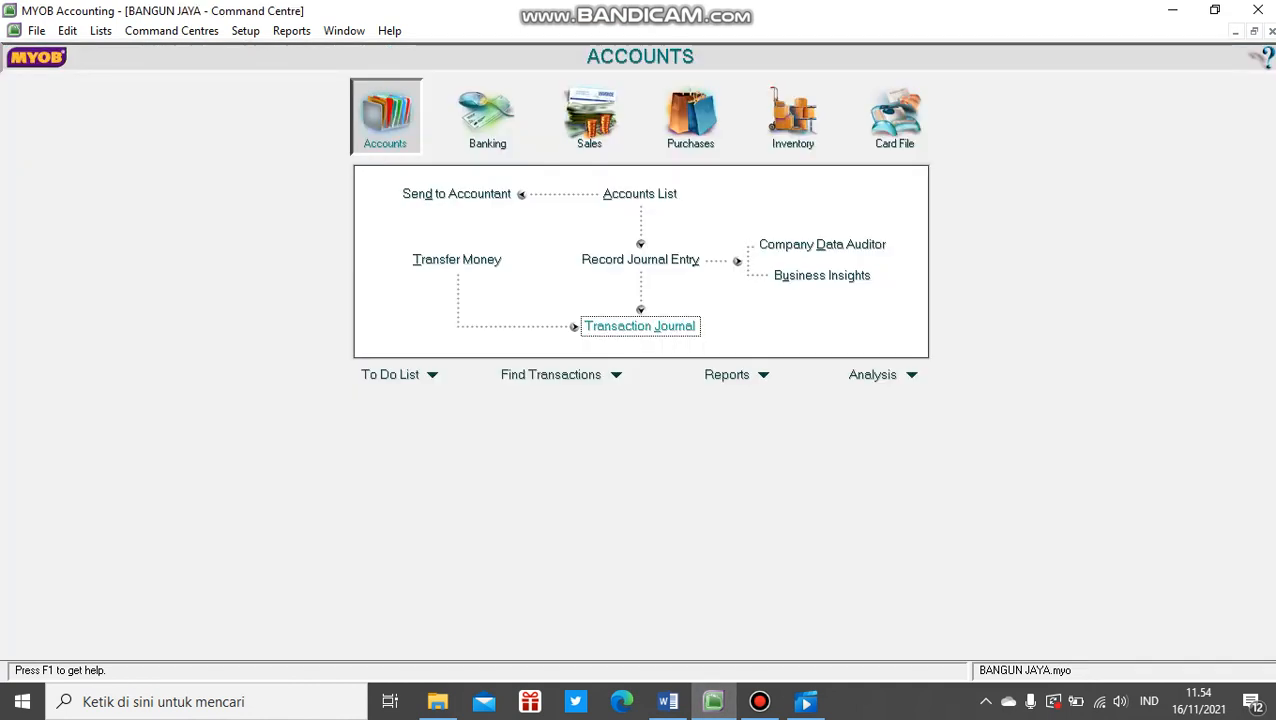
key("Return")
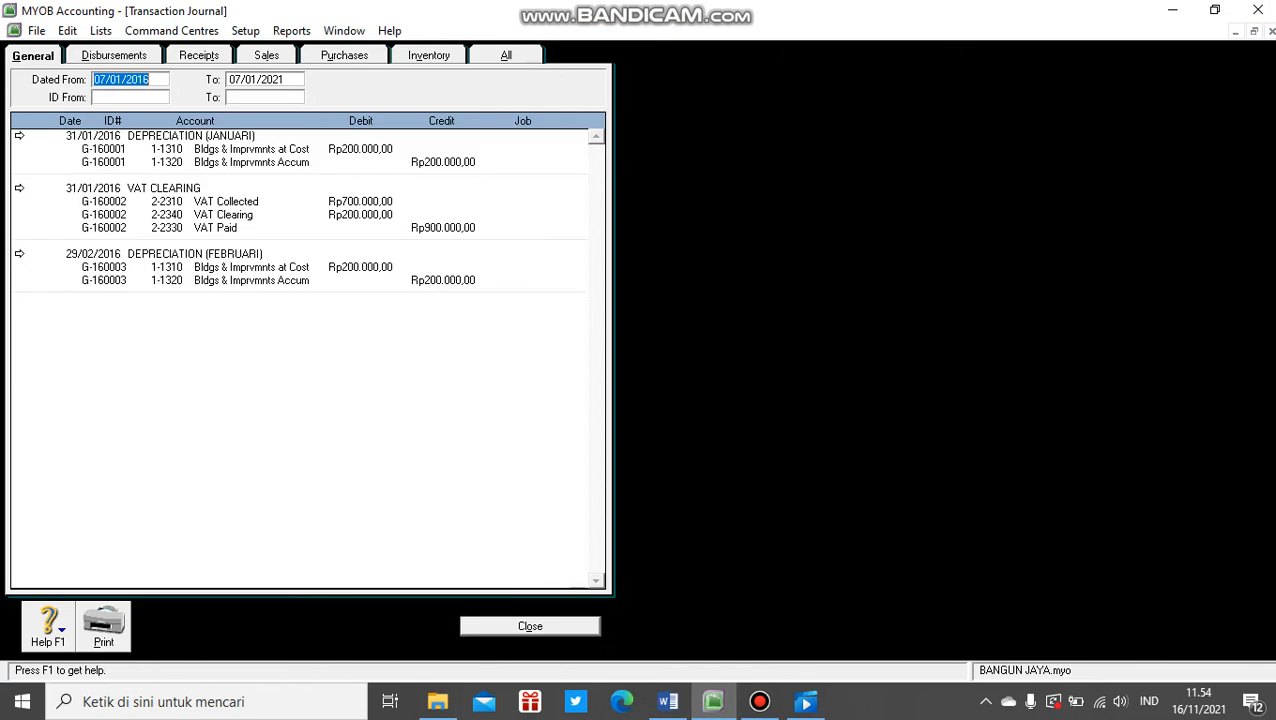
left_click(506, 56)
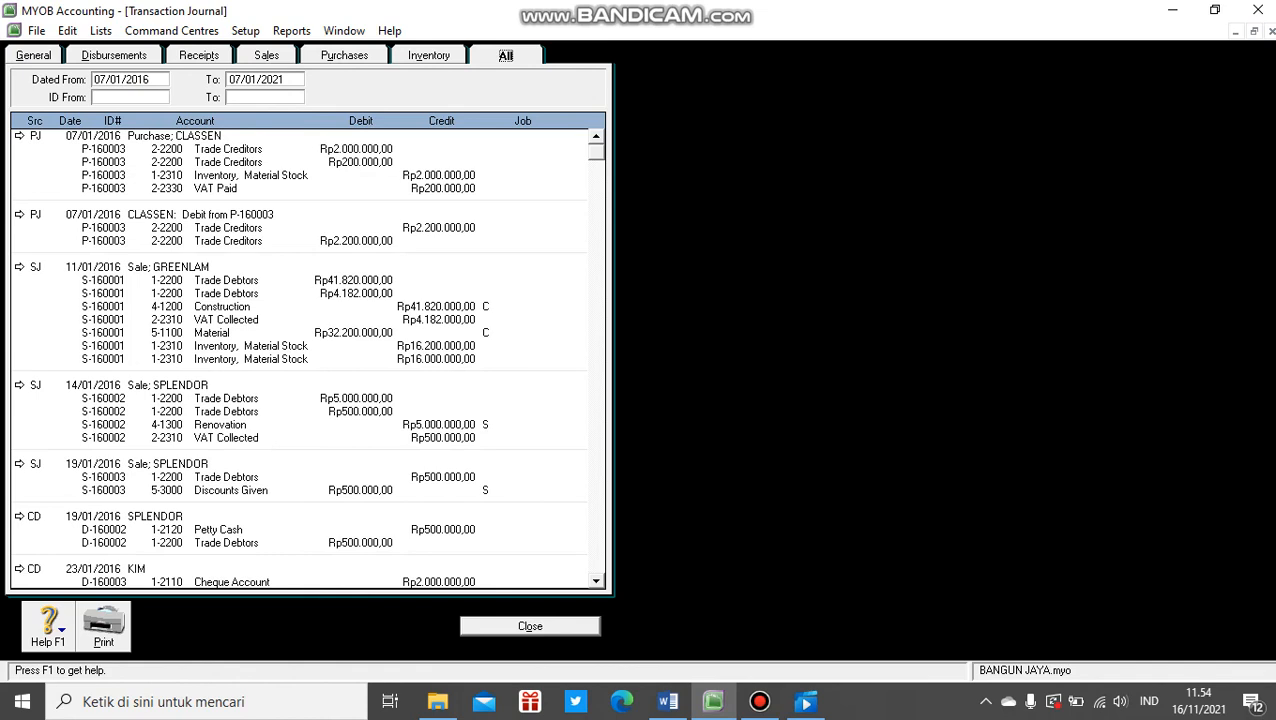
key("Tab")
key("Tab")
key("Right")
key("BackSpace")
key("BackSpace")
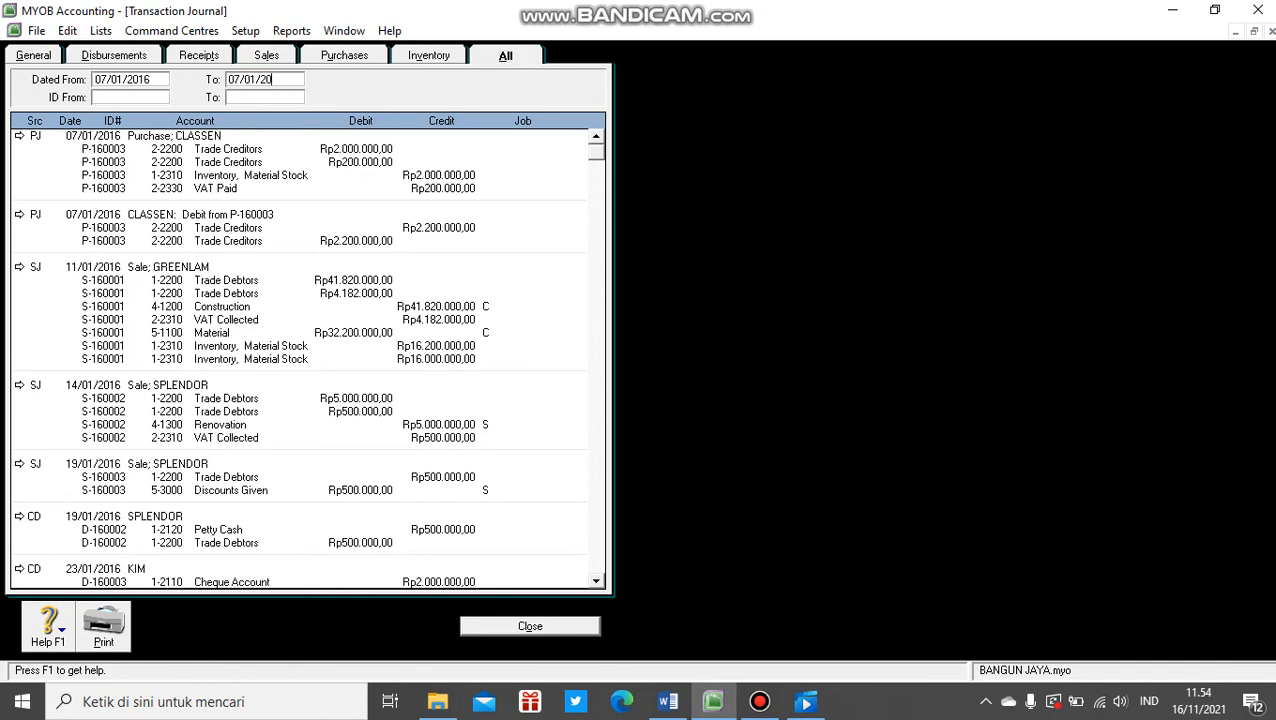
type("16")
key("Tab")
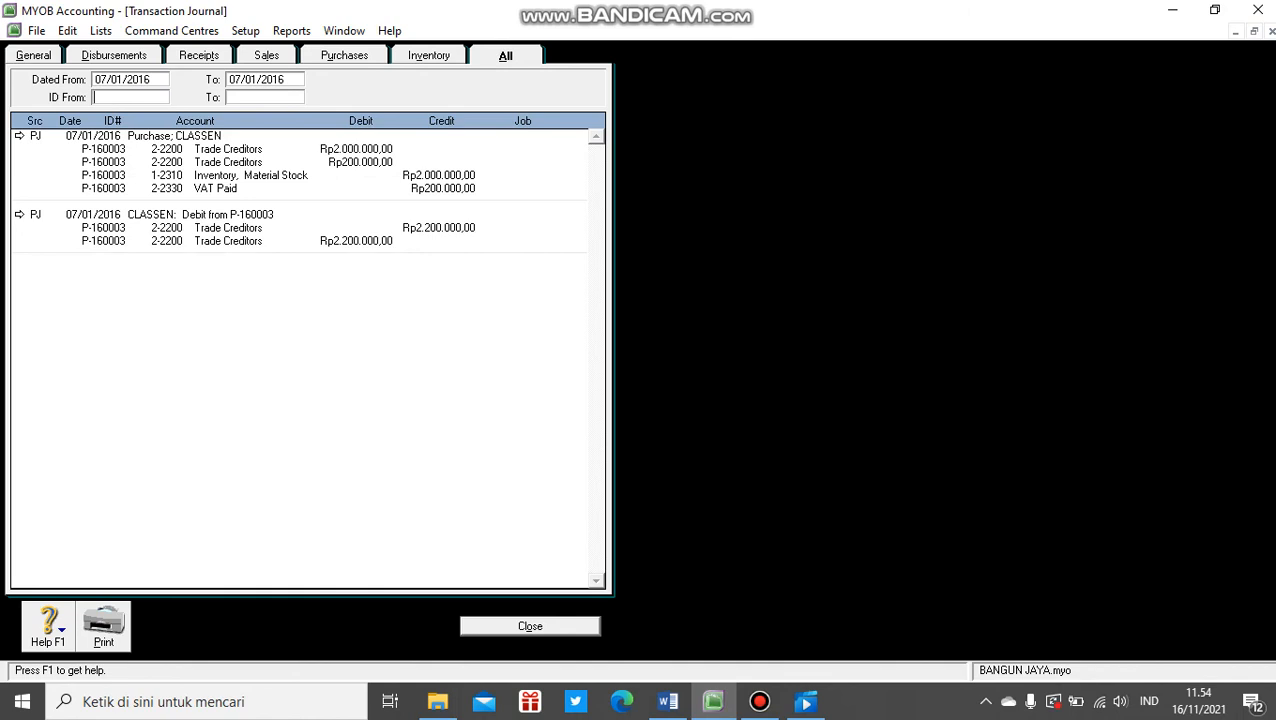
Try deleting the CLASSEN debit from P-160003, dismiss the lock-period refusal, and close the windows.
left_click(20, 214)
right_click(173, 236)
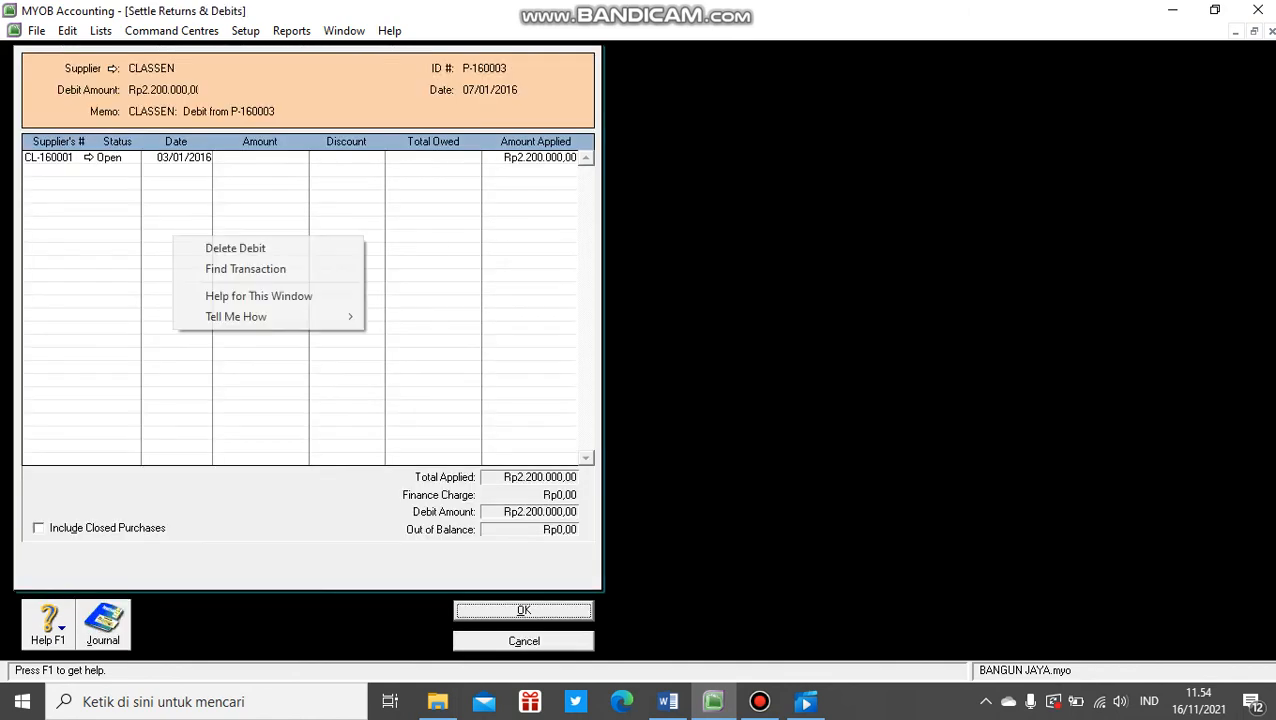
left_click(235, 248)
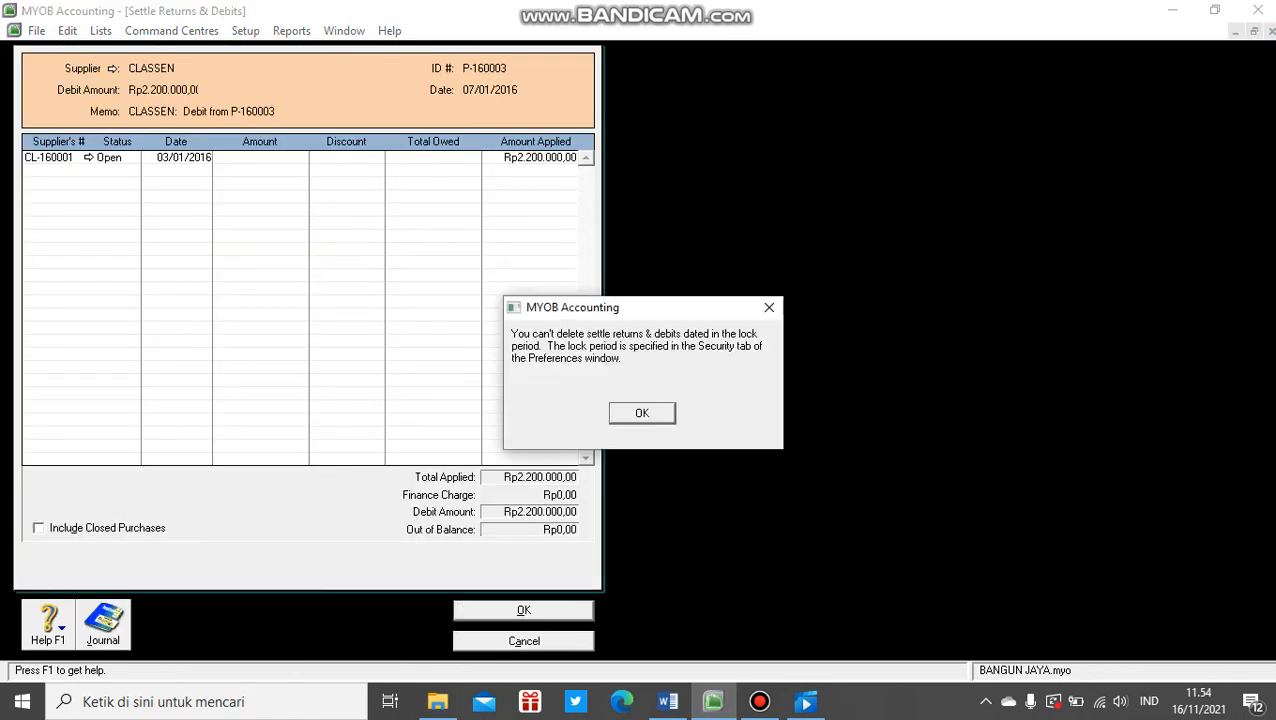
key("Return")
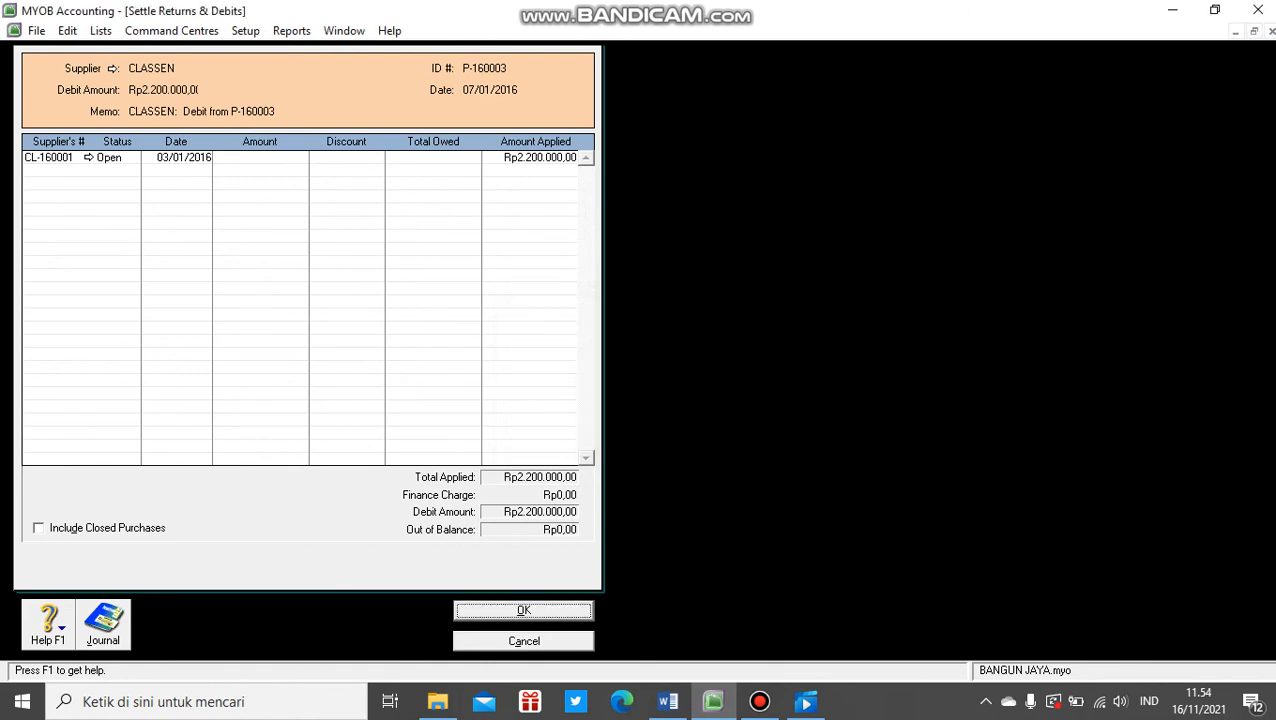
key("Return")
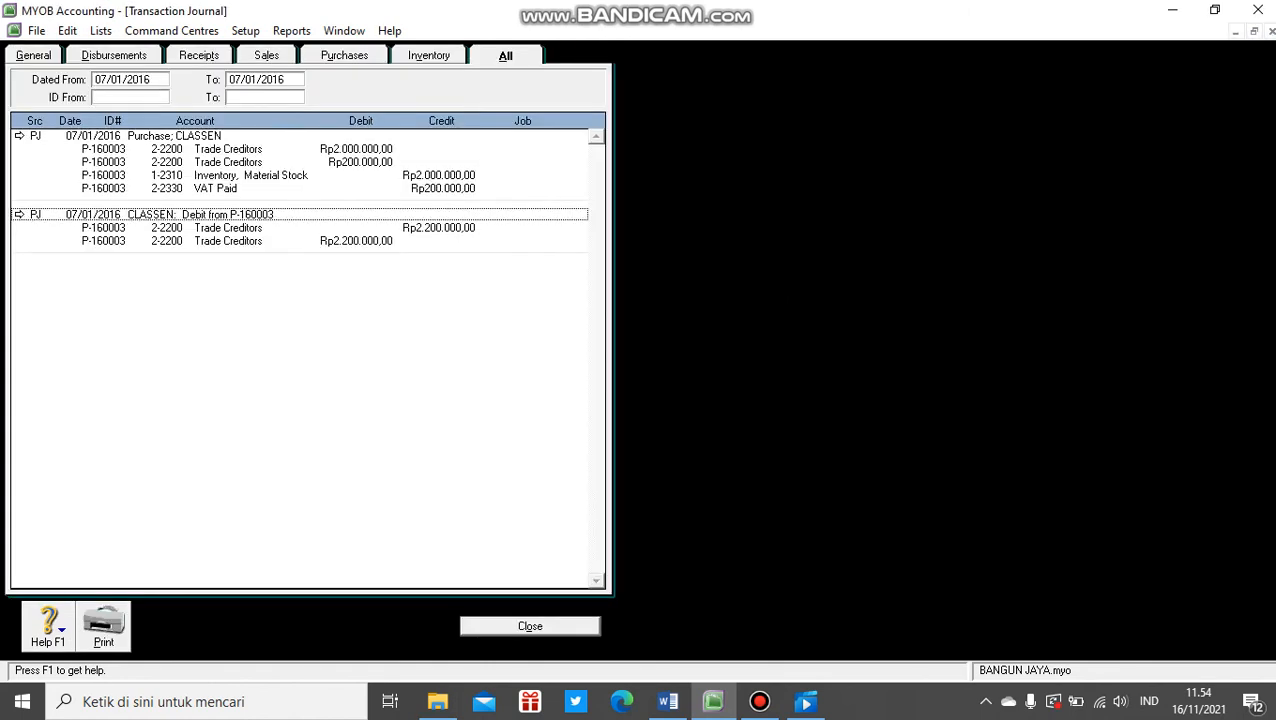
key("Escape")
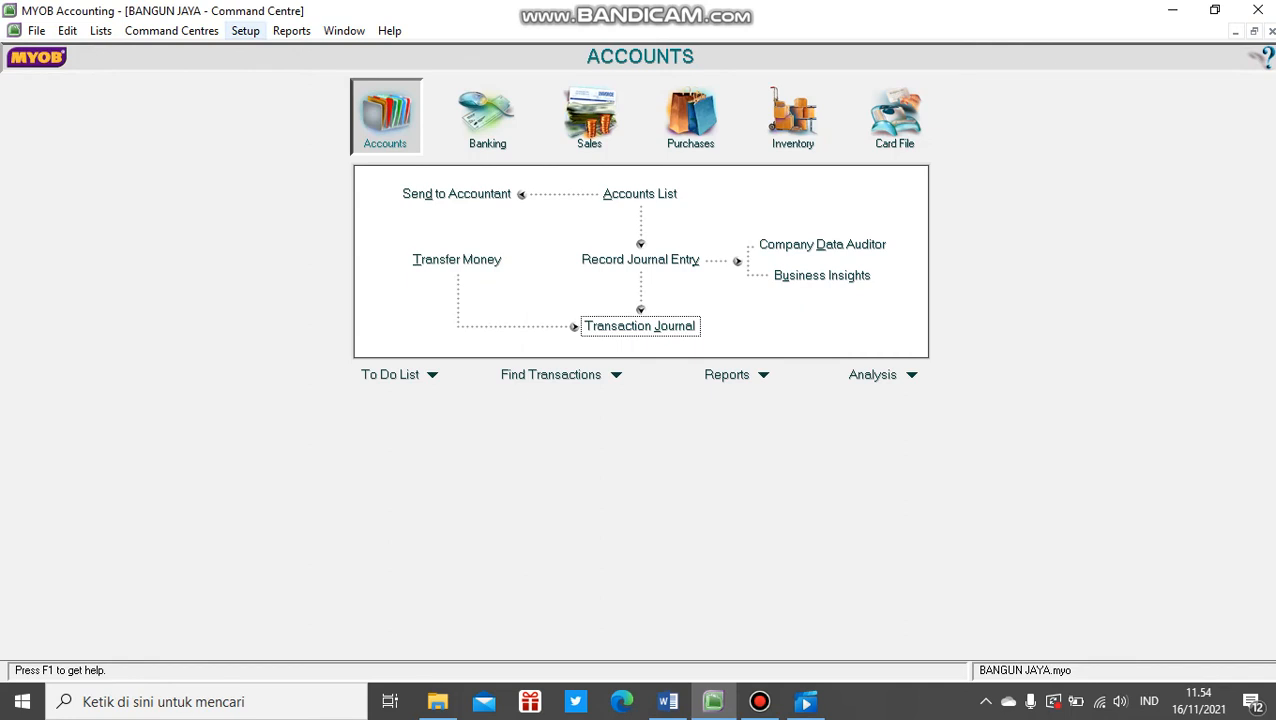
Untick 'Lock Period: Disallow Entries Prior To' 31/01/2016 in Preferences and save.
left_click(245, 30)
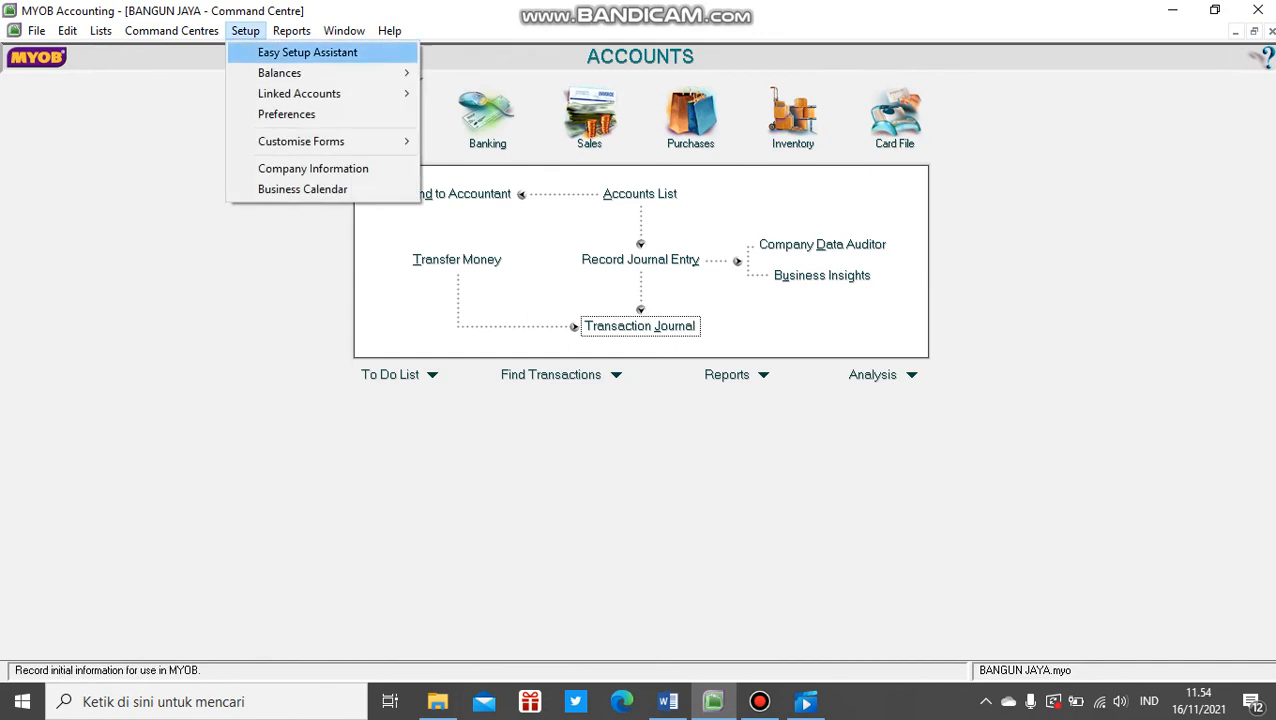
left_click(286, 114)
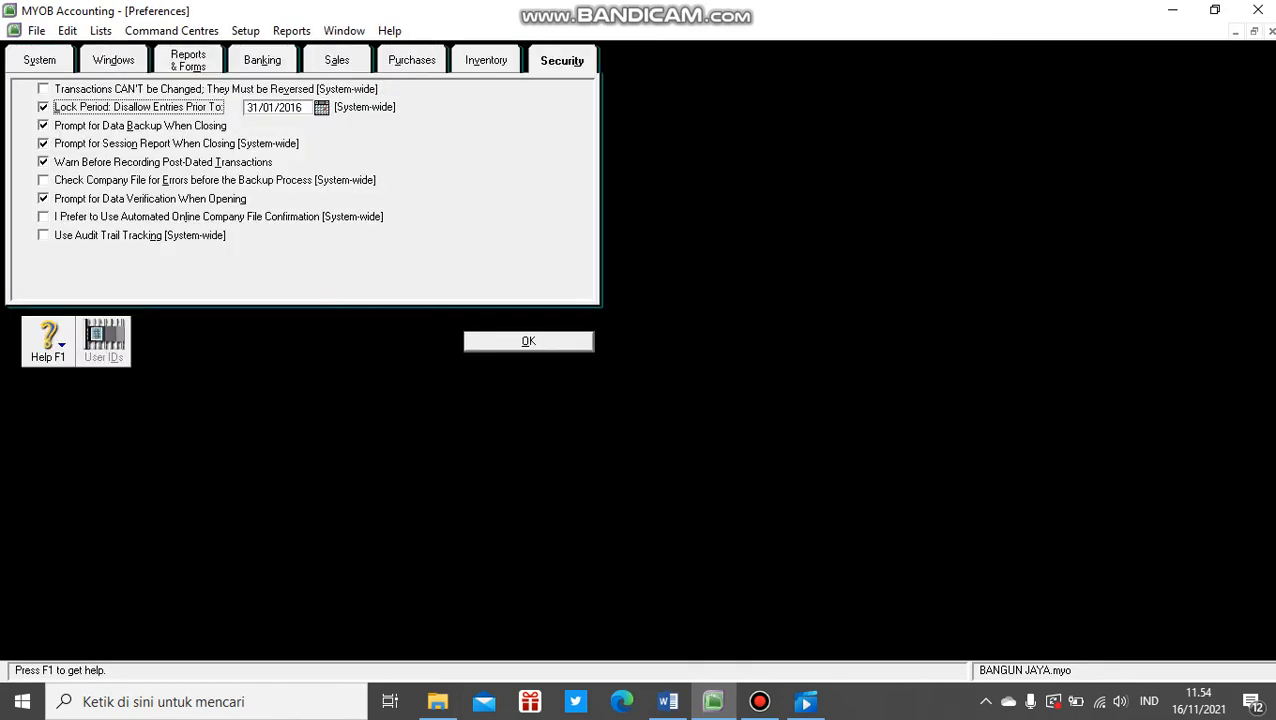
key("space")
key("Return")
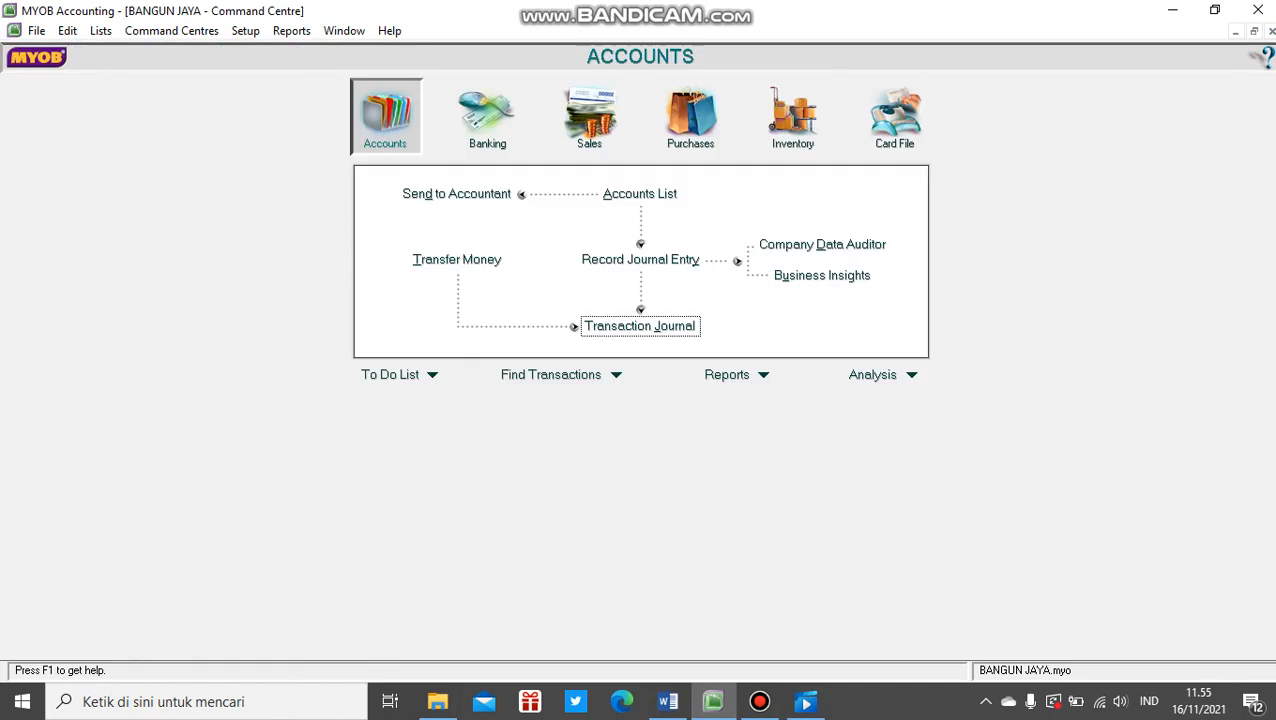
Delete the 7 Jan 2016 CLASSEN debit from P-160003 via the Transaction Journal's All entries.
key("Return")
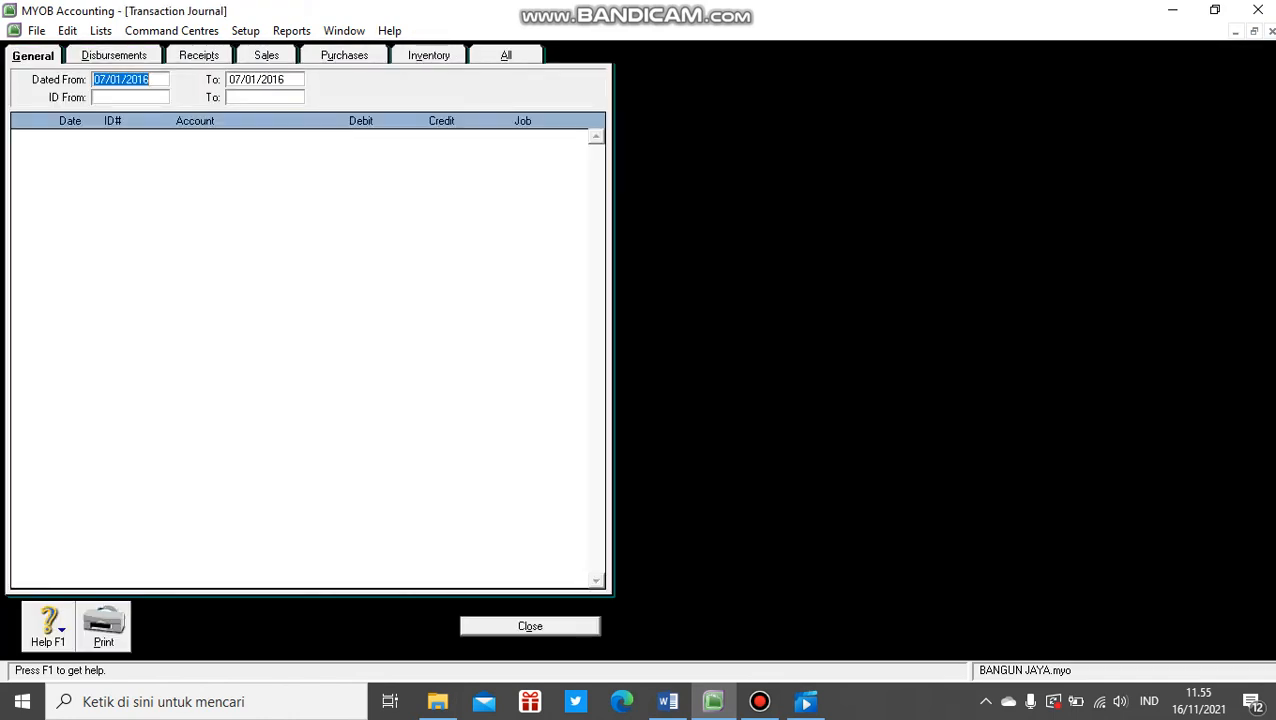
key("alt+a")
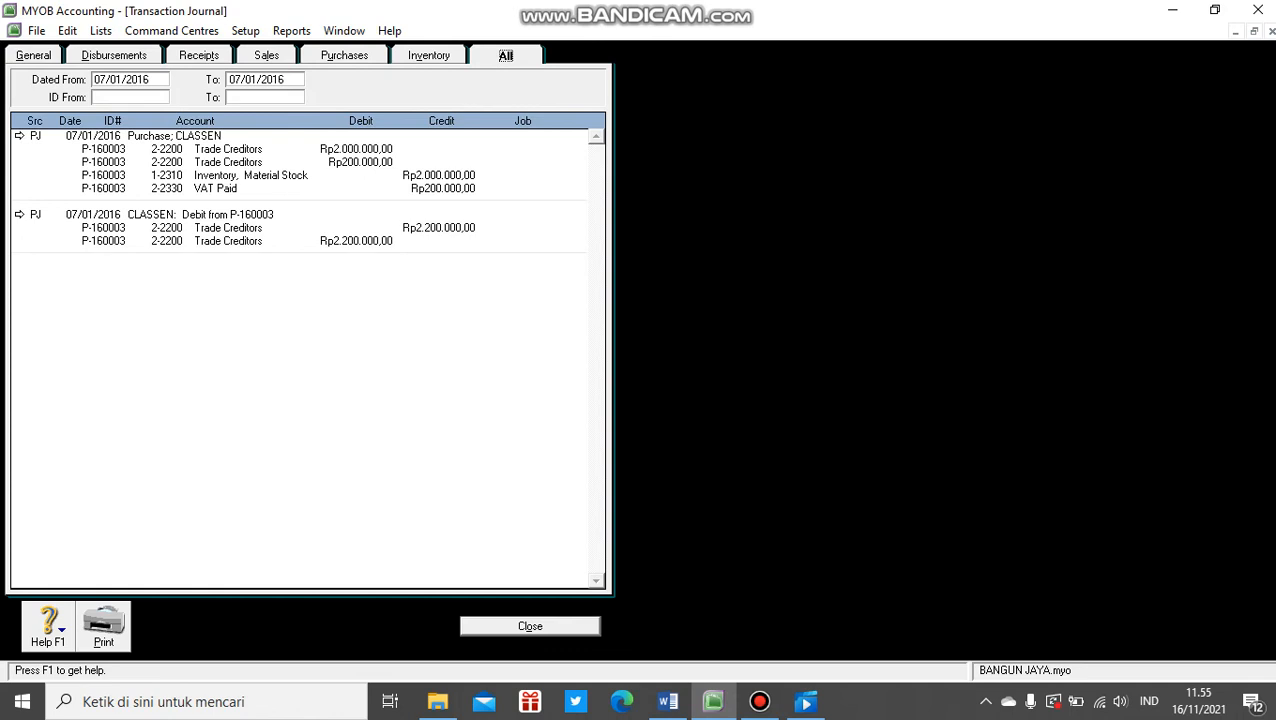
left_click(200, 214)
right_click(207, 236)
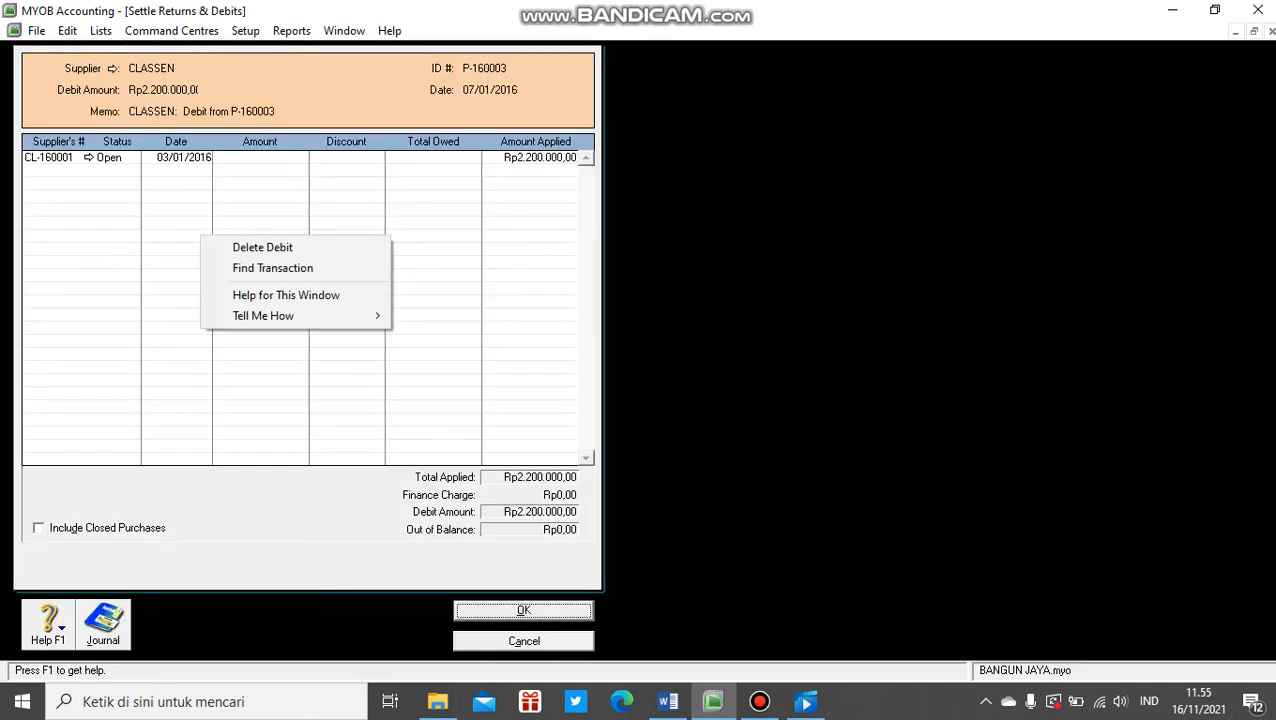
left_click(262, 247)
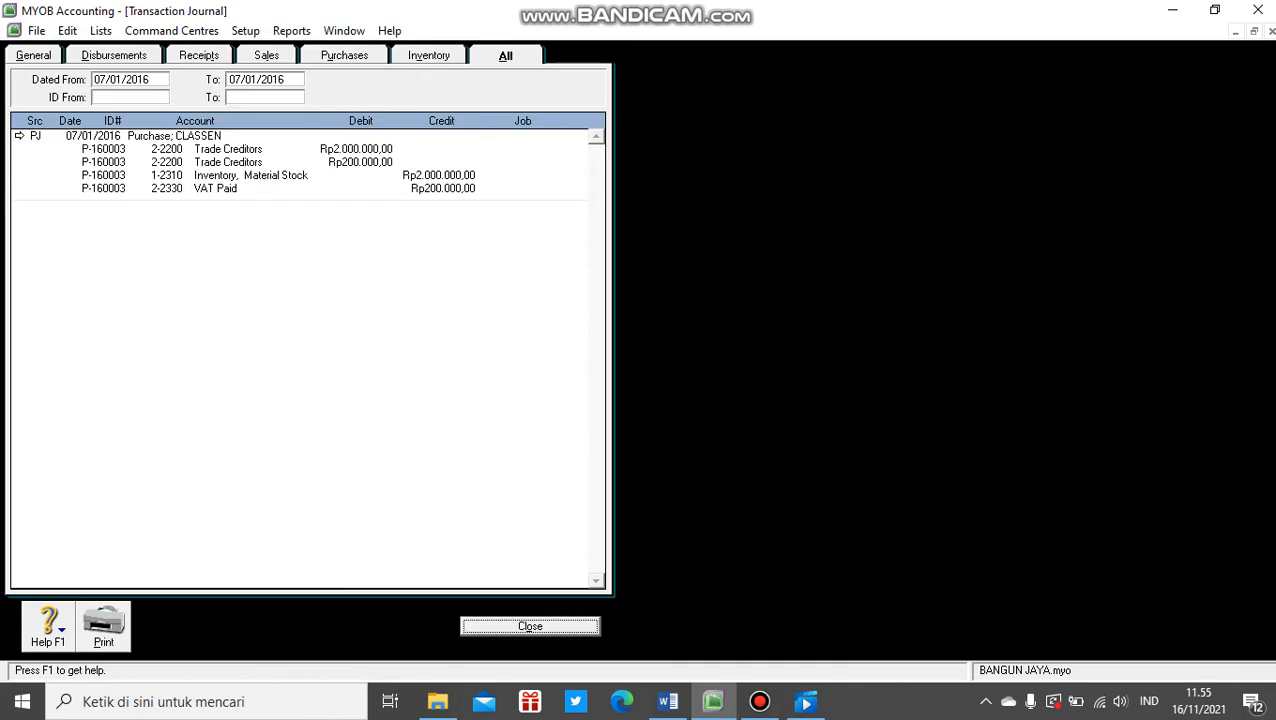
Delete the CLASSEN purchase bill P-160003.
left_click(20, 136)
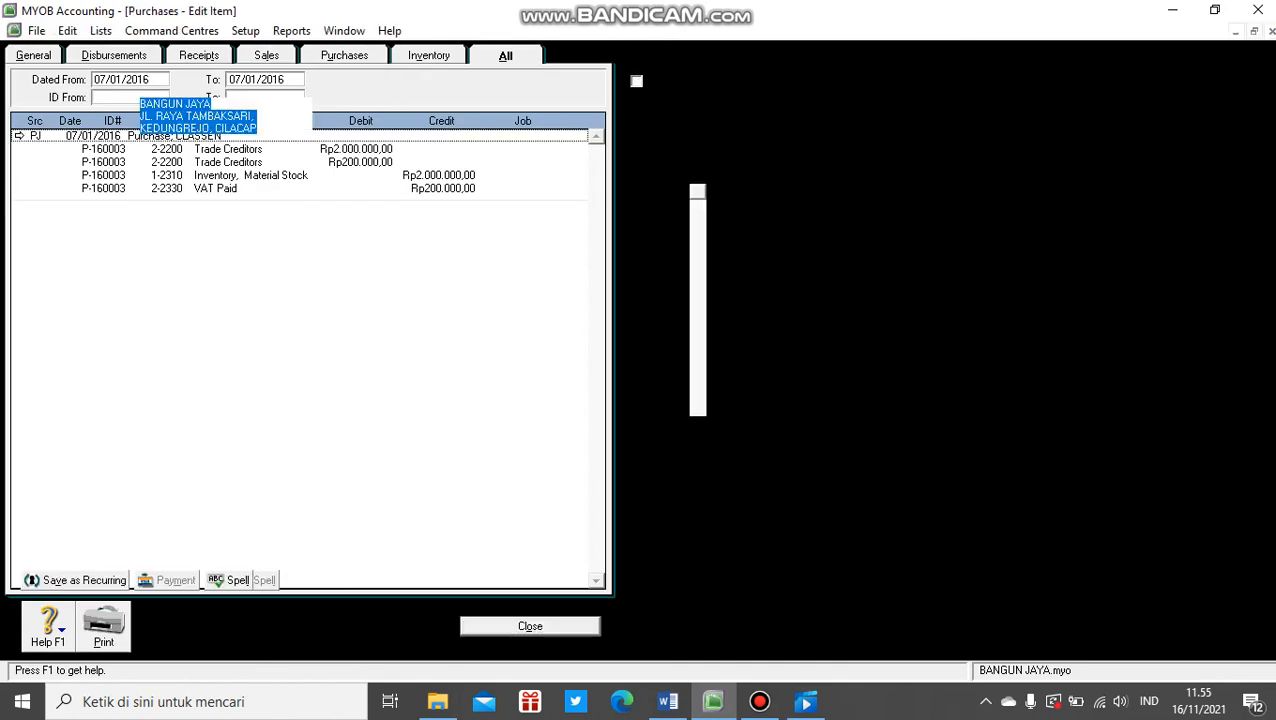
right_click(224, 238)
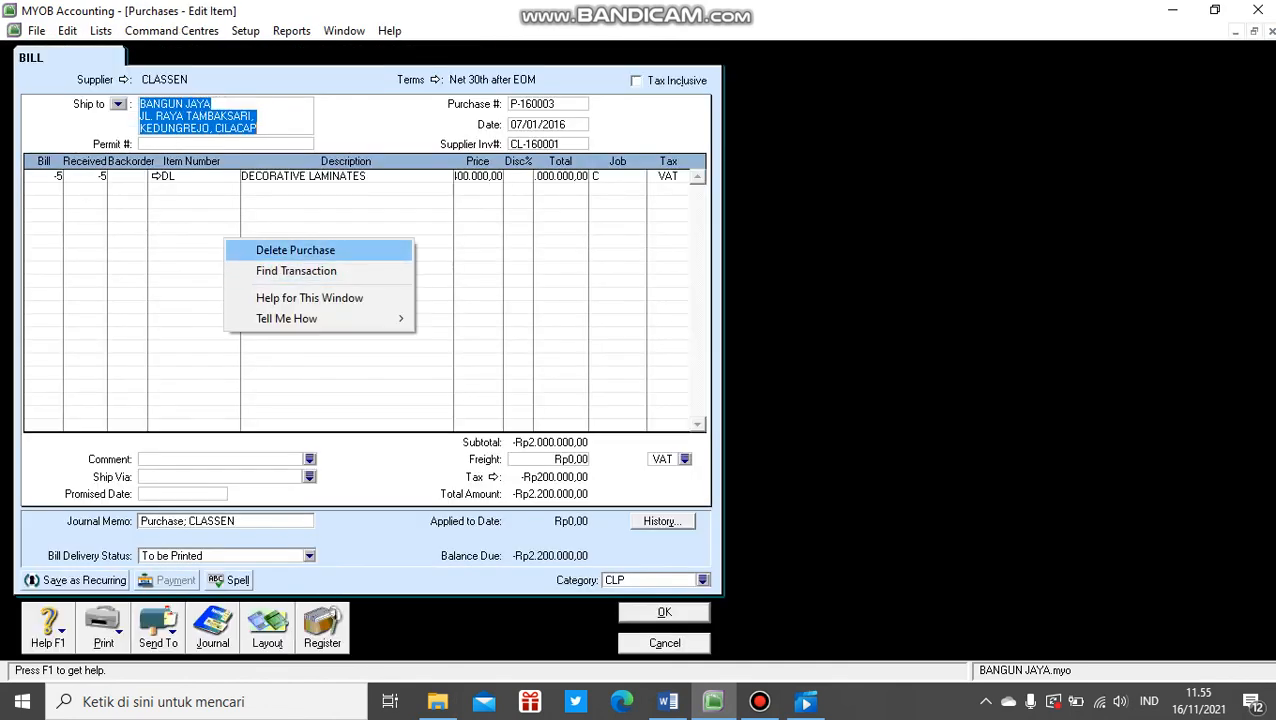
left_click(295, 250)
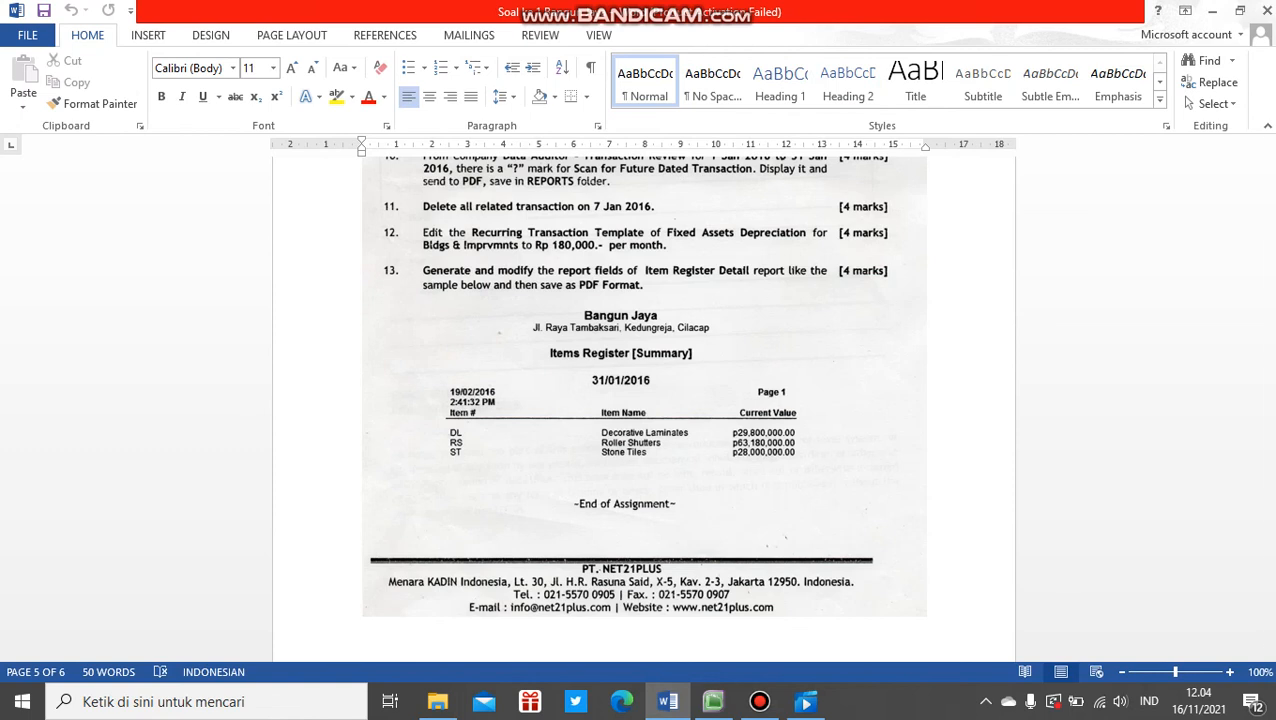
Switch from the Word exam sheet back to MYOB Accounting's Accounts command centre for BANGUN JAYA.
left_click(713, 701)
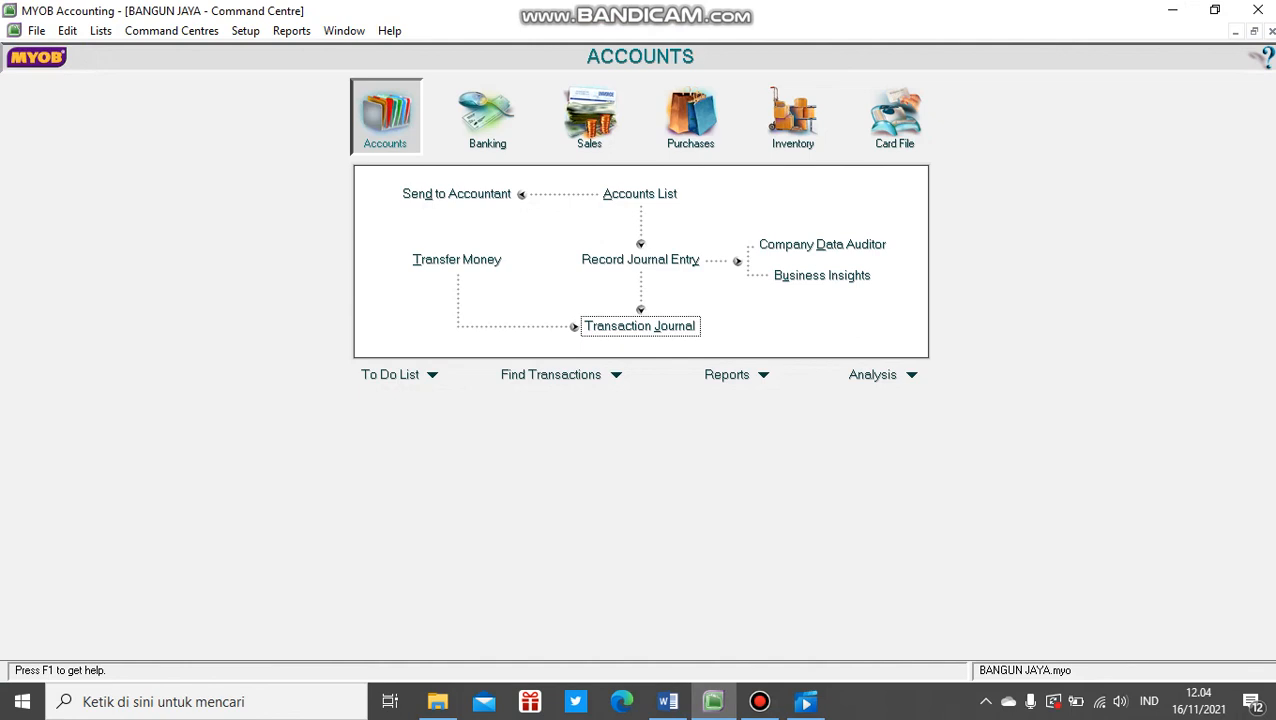
left_click(100, 30)
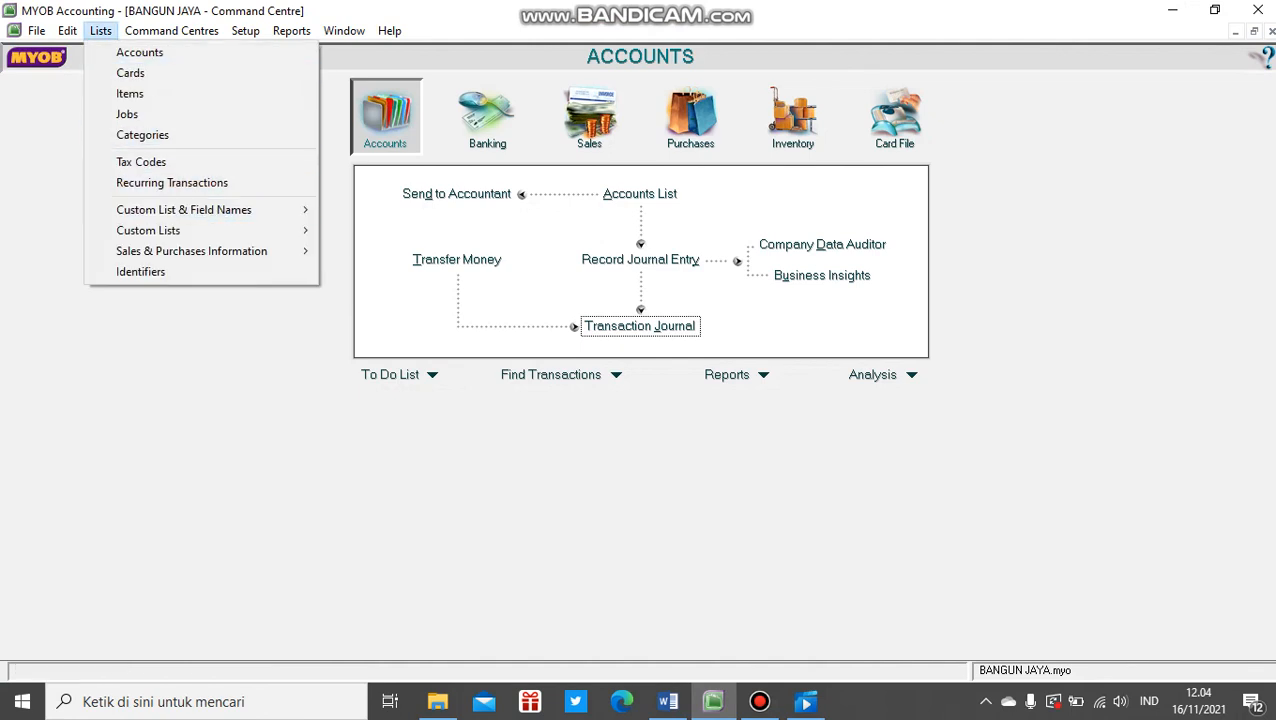
Open the DEPRECIATION (JANUARI) recurring template and change its debit amount from 200.000 to 180.000.
left_click(172, 182)
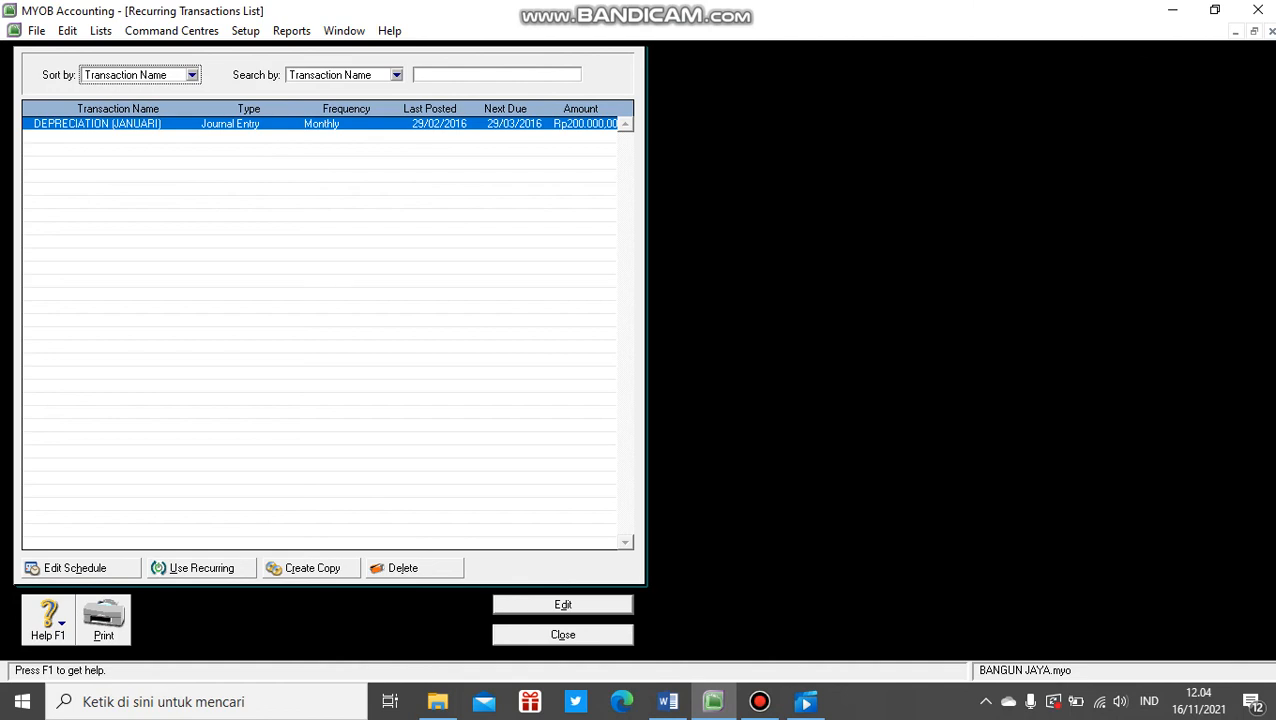
left_click(563, 604)
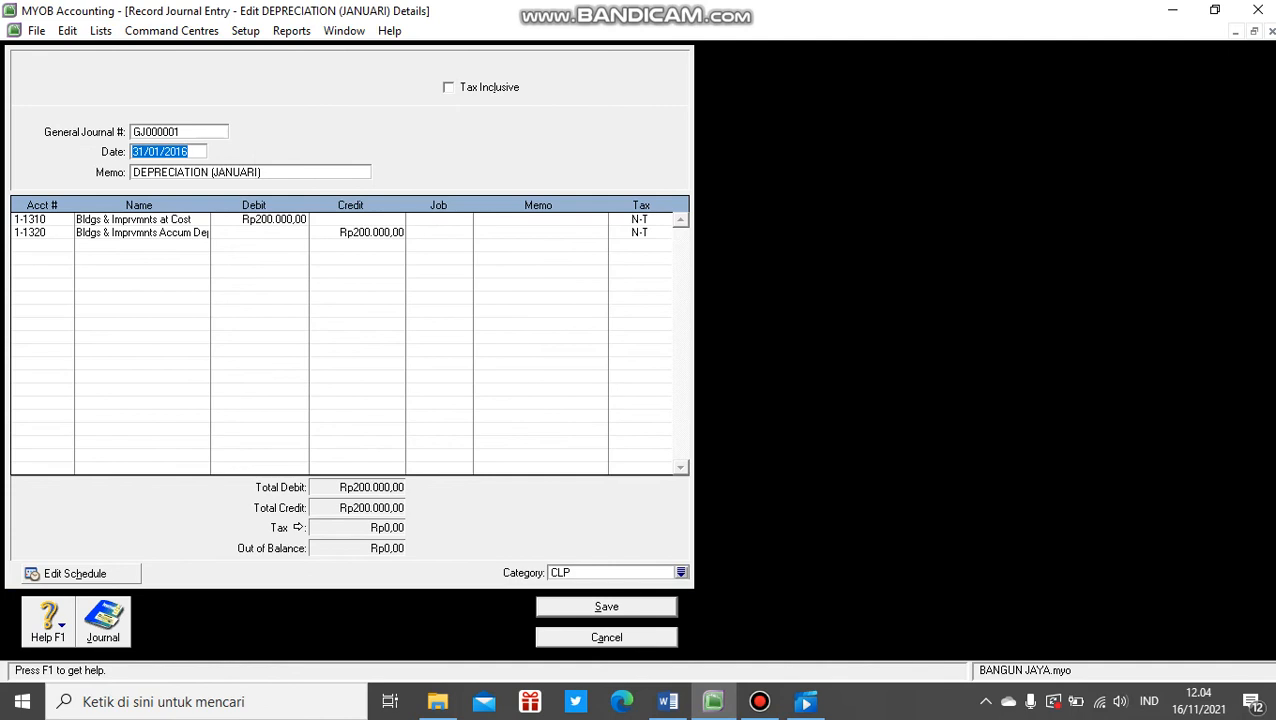
left_click(260, 219)
left_click(260, 219)
key("Right")
key("Right")
key("BackSpace")
key("BackSpace")
type("18")
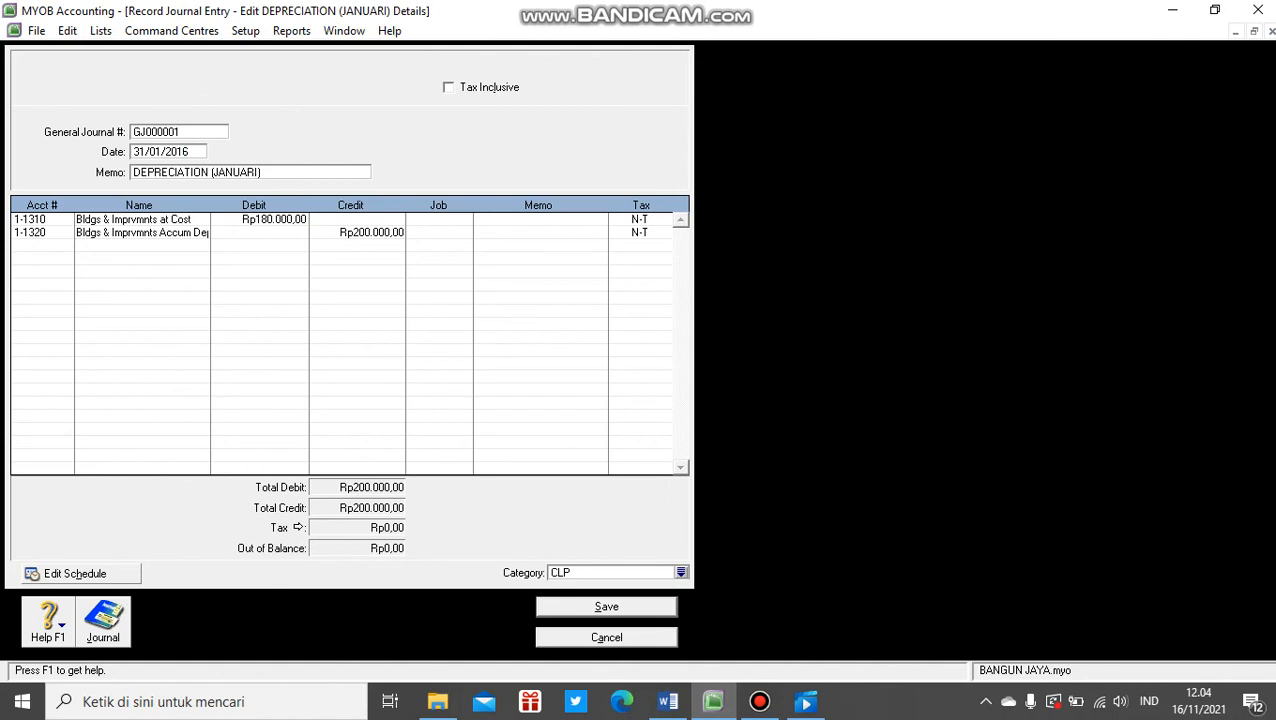
Change the credit amount to 180.000 as well and save the recurring template.
left_click(365, 232)
left_click(365, 232)
key("BackSpace")
key("BackSpace")
type("18")
left_click(606, 607)
left_click(563, 606)
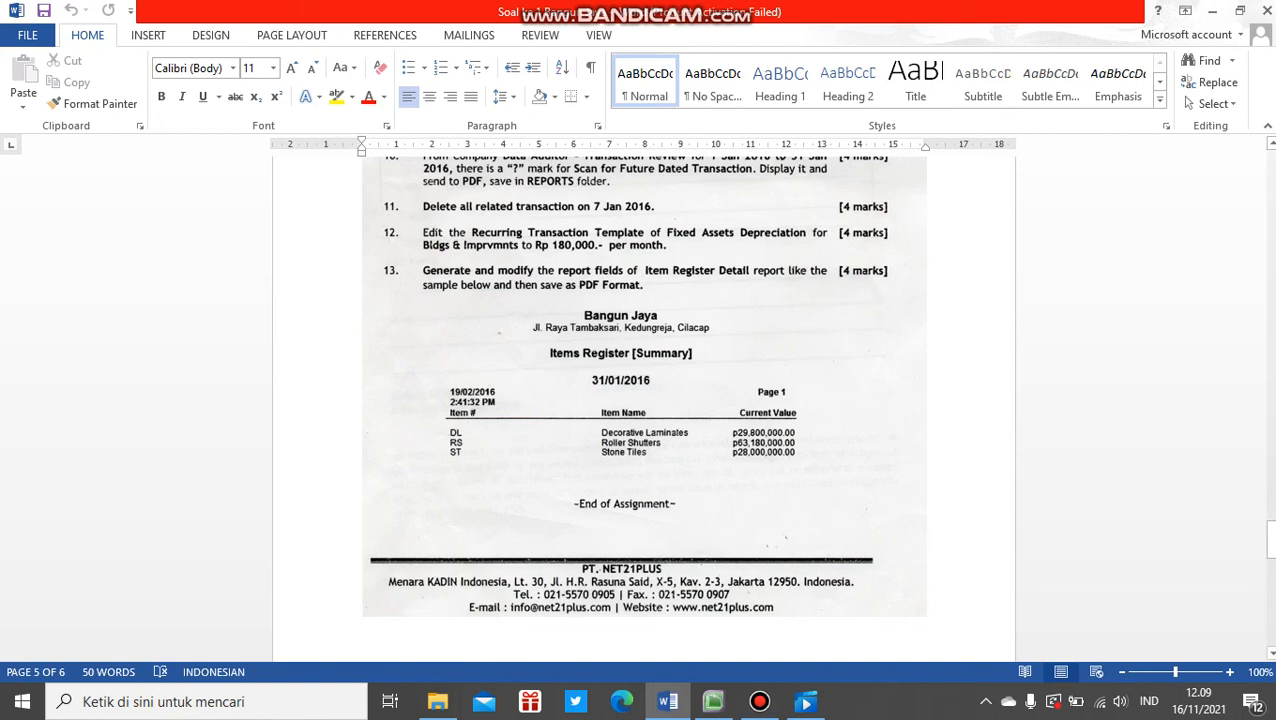
Pick Items Register Detail from the Inventory reports index and display it for 01/01/2016–31/01/2016.
left_click(713, 701)
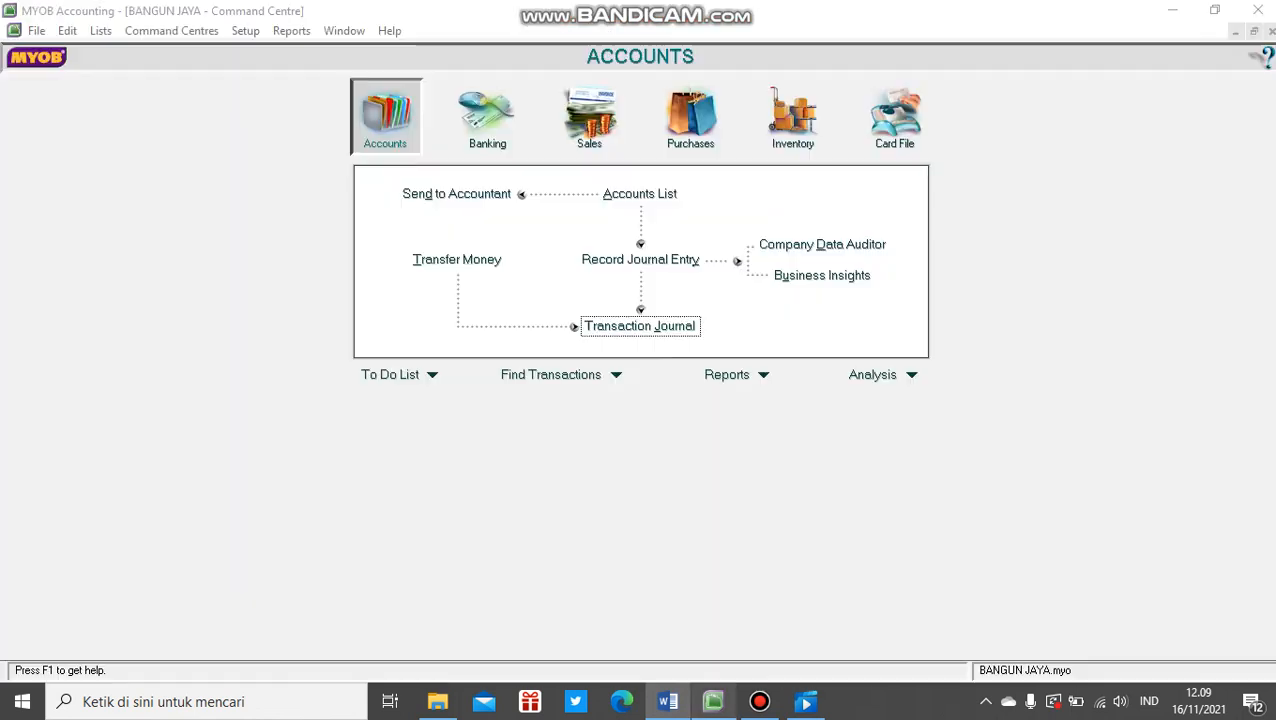
left_click(763, 374)
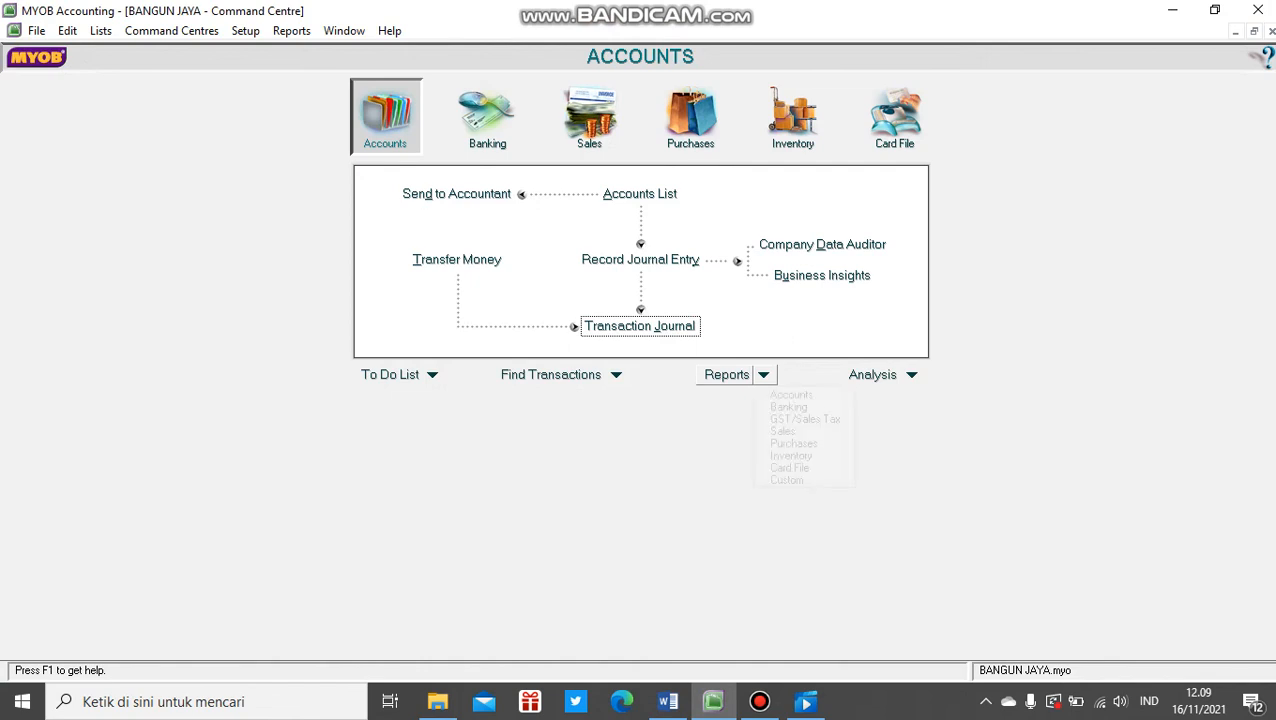
left_click(791, 395)
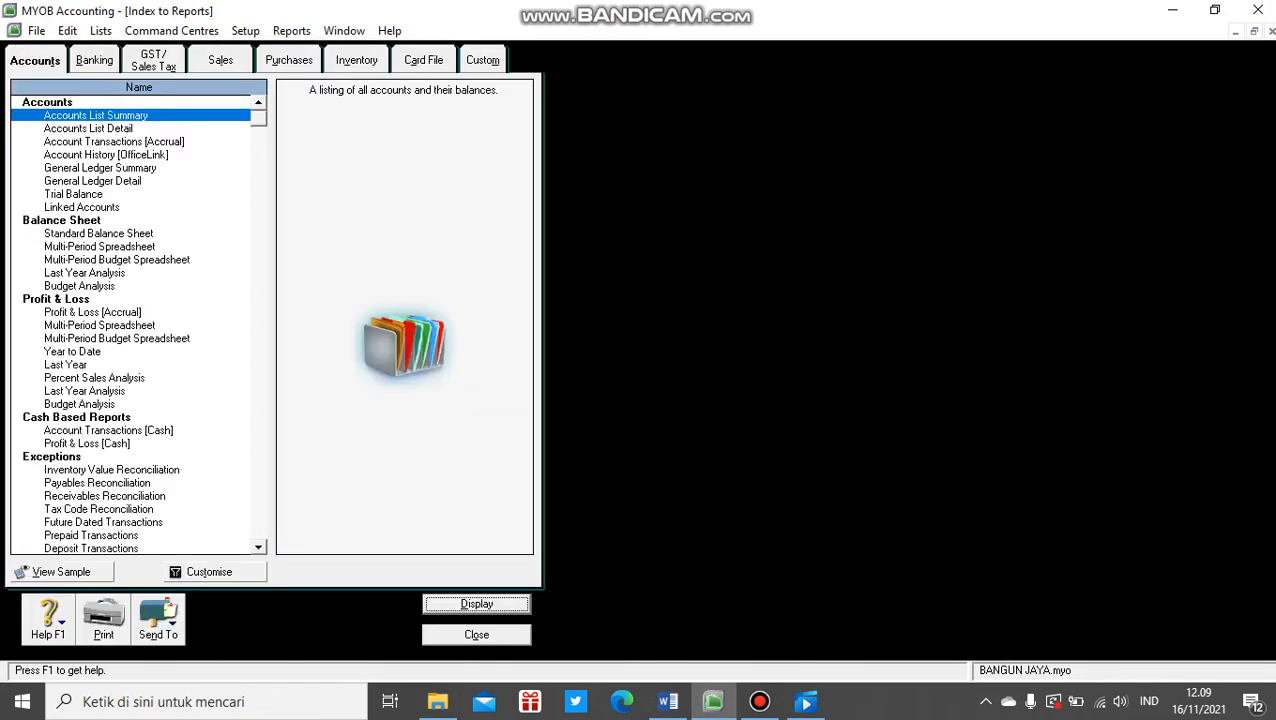
left_click(356, 60)
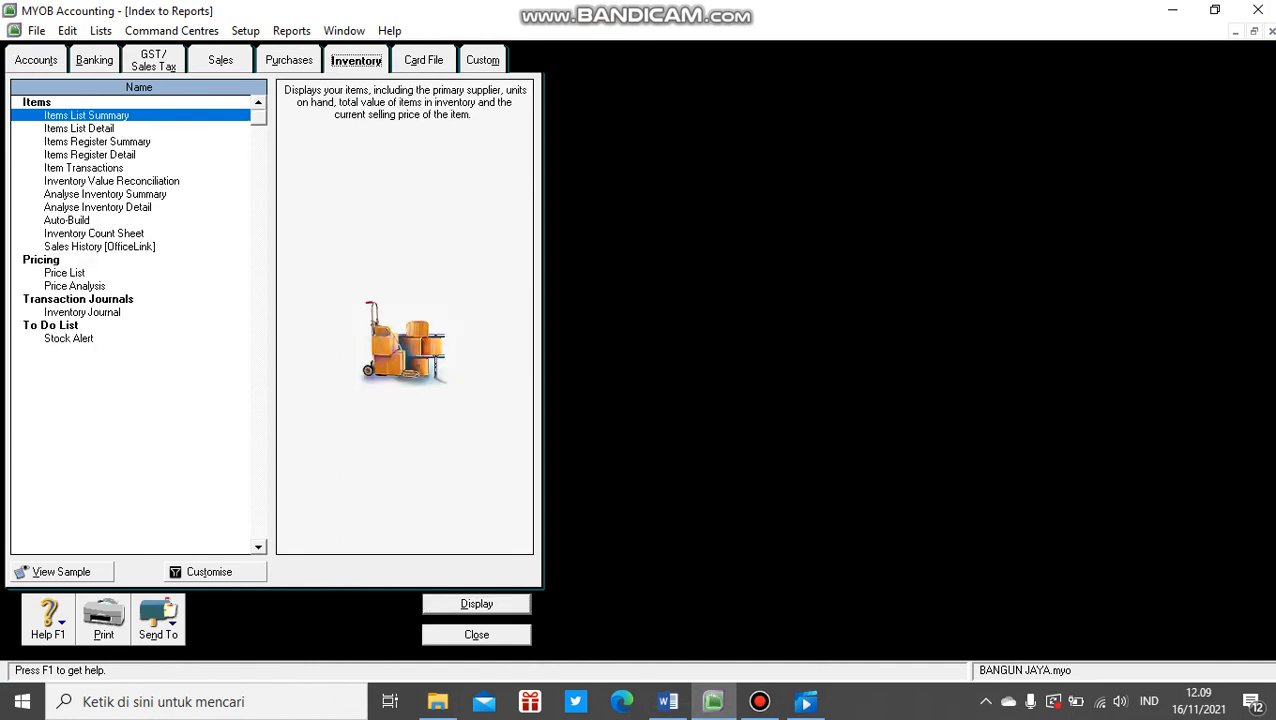
left_click(90, 155)
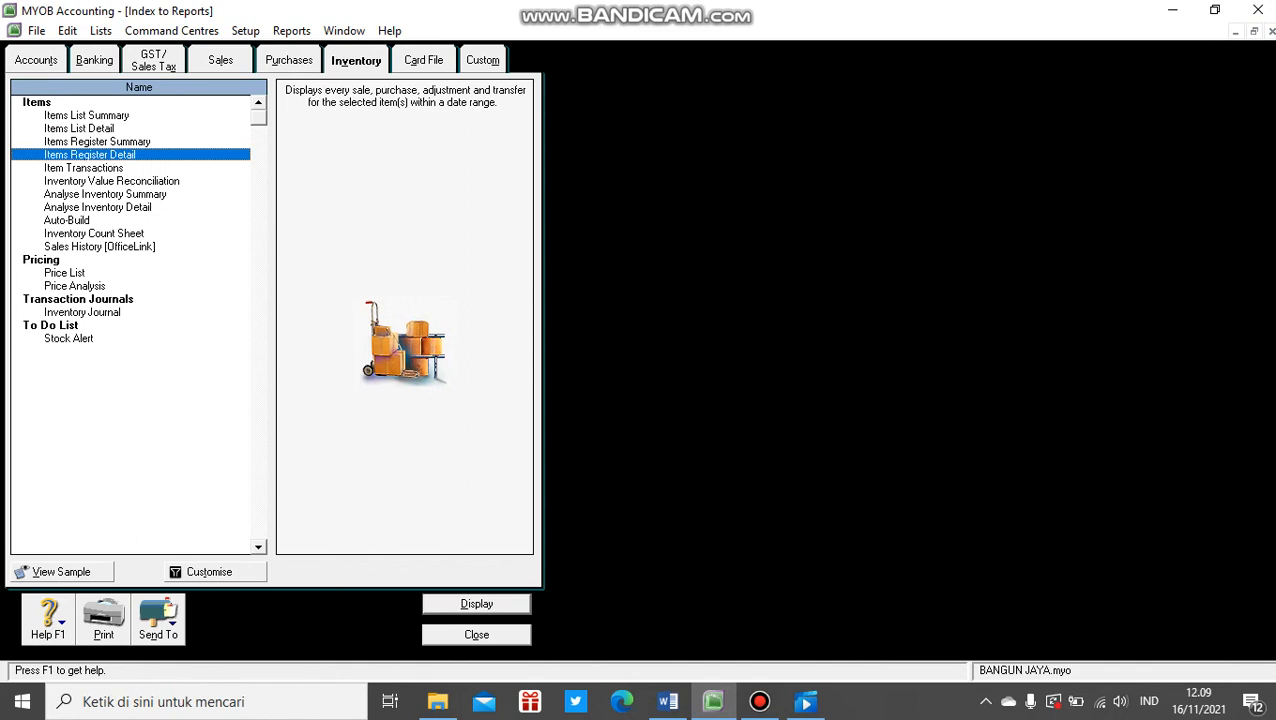
left_click(209, 571)
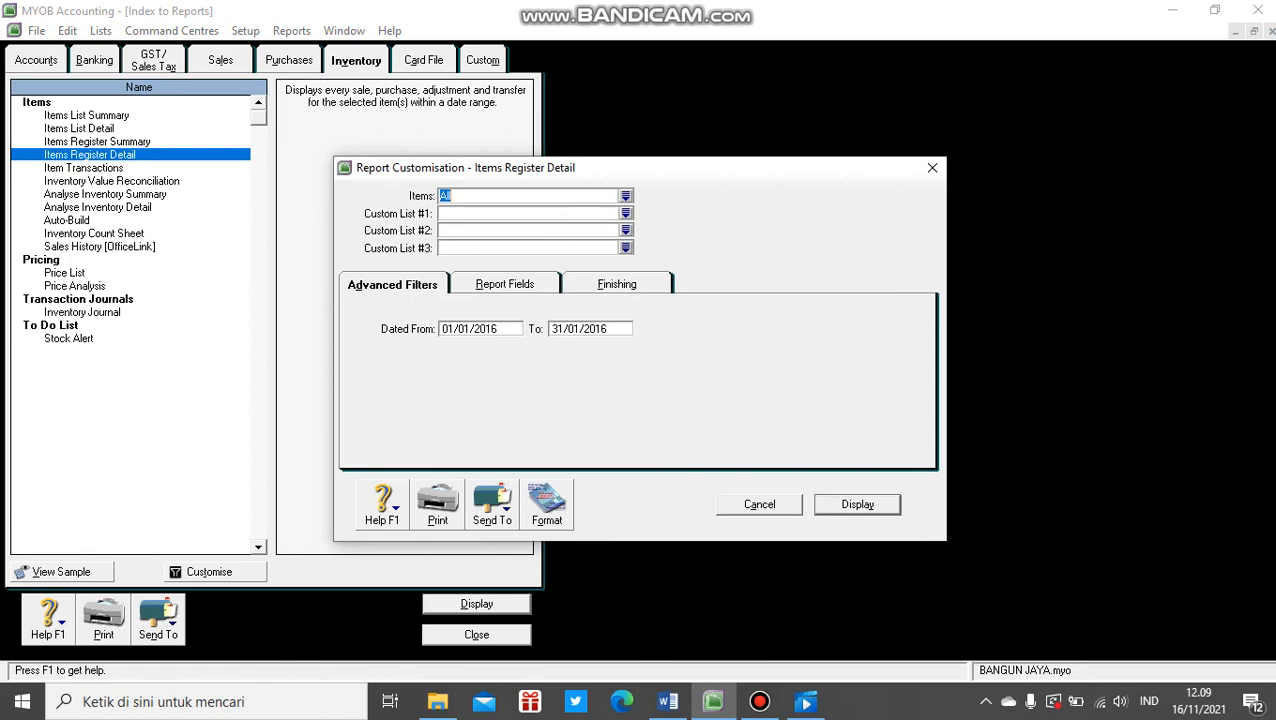
left_click(505, 284)
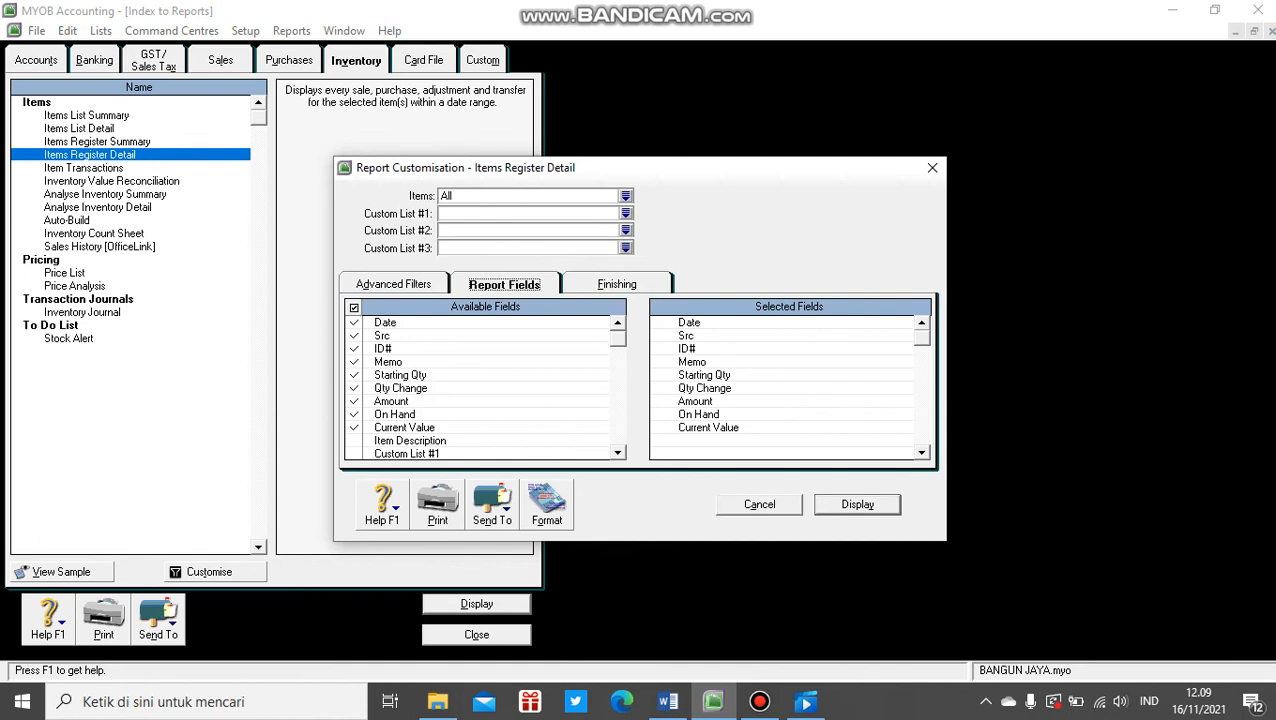
left_click(857, 504)
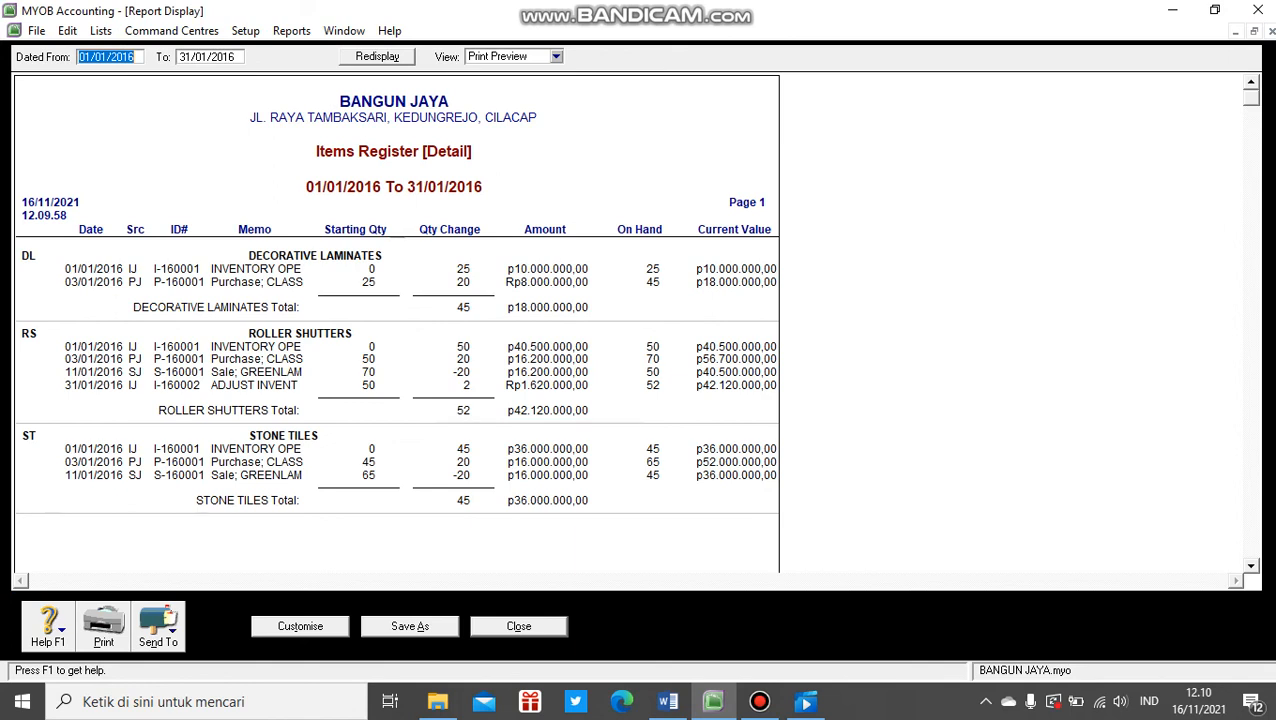
Clear all report fields, tick only Item Description, Current Value and Date, and redisplay the report.
left_click(300, 626)
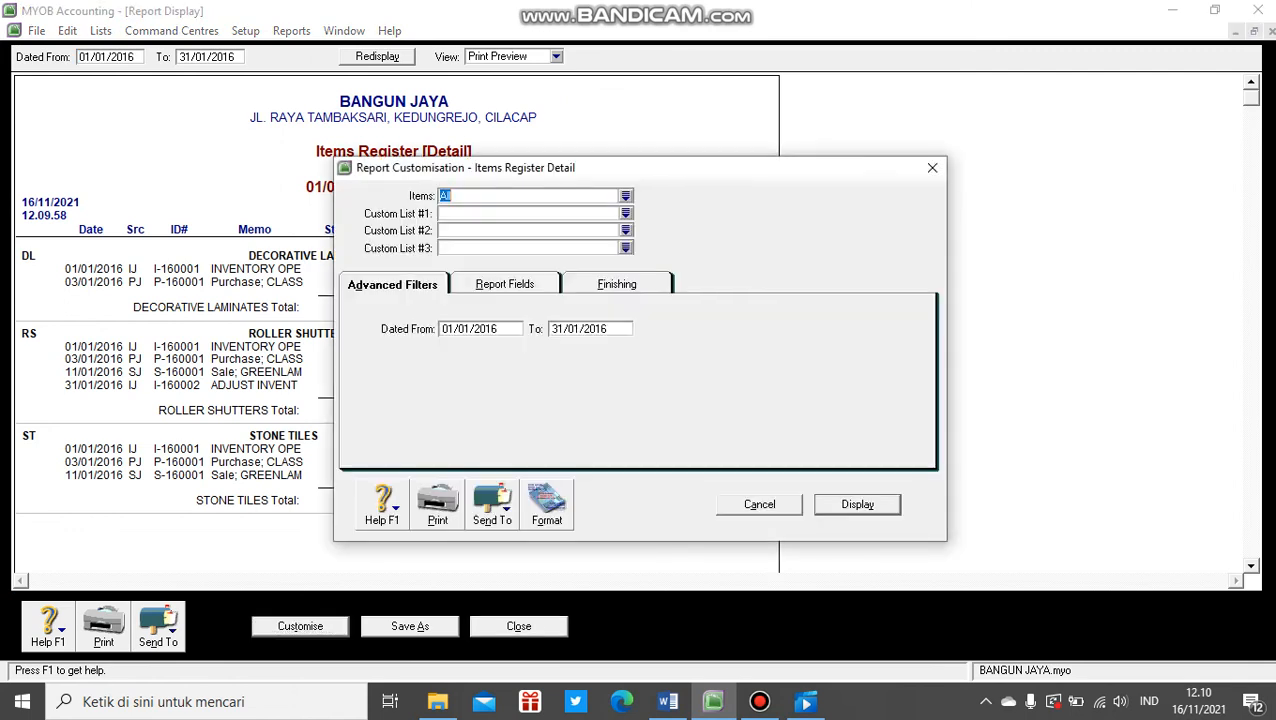
left_click(505, 284)
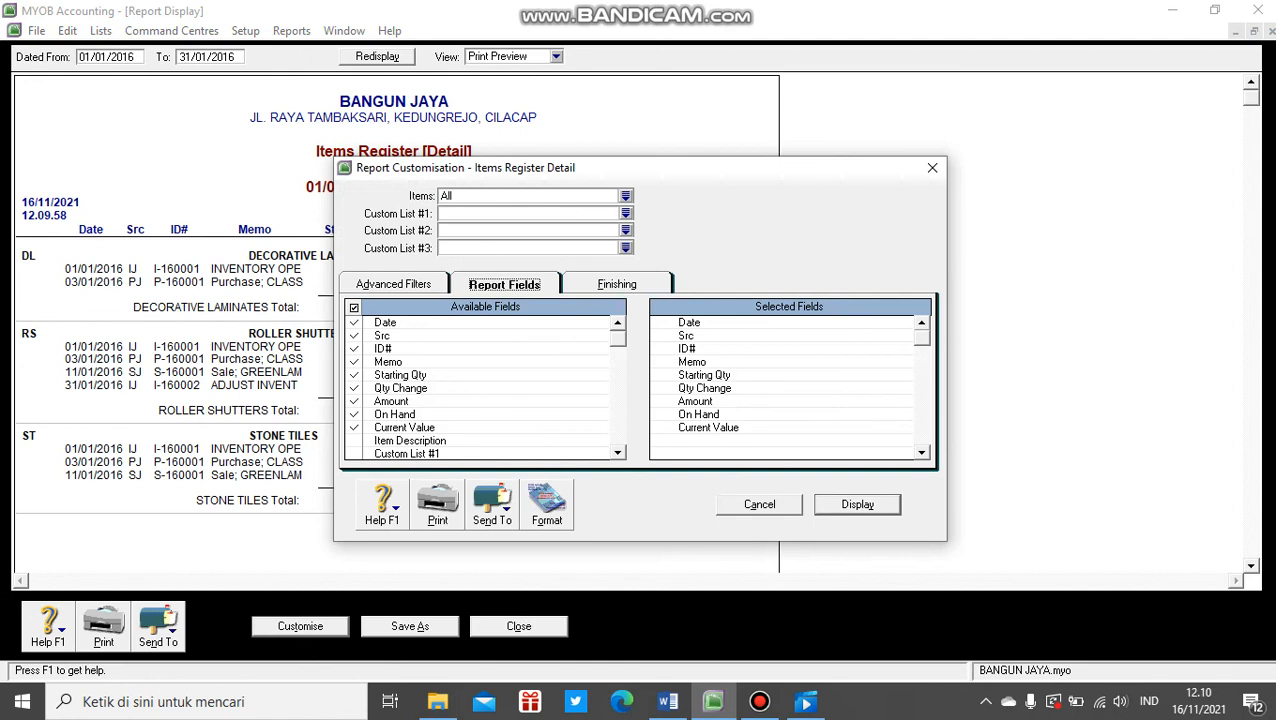
left_click(354, 307)
left_click(354, 307)
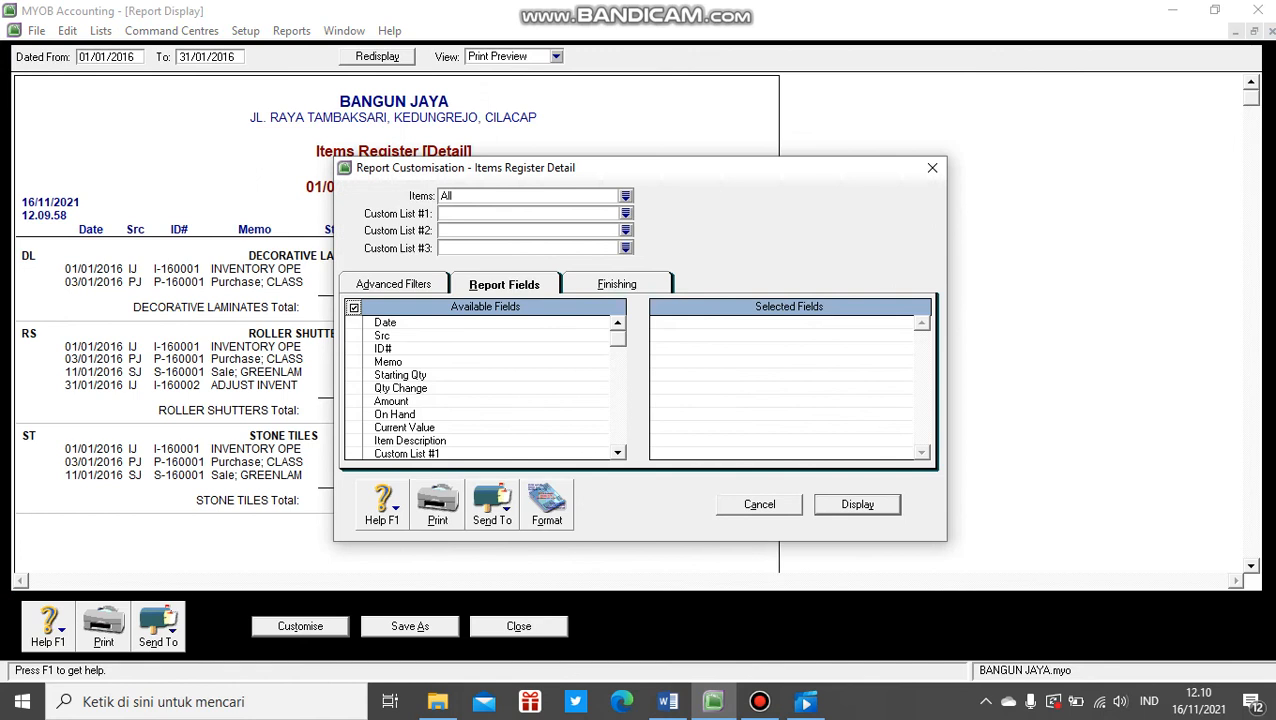
left_click(354, 441)
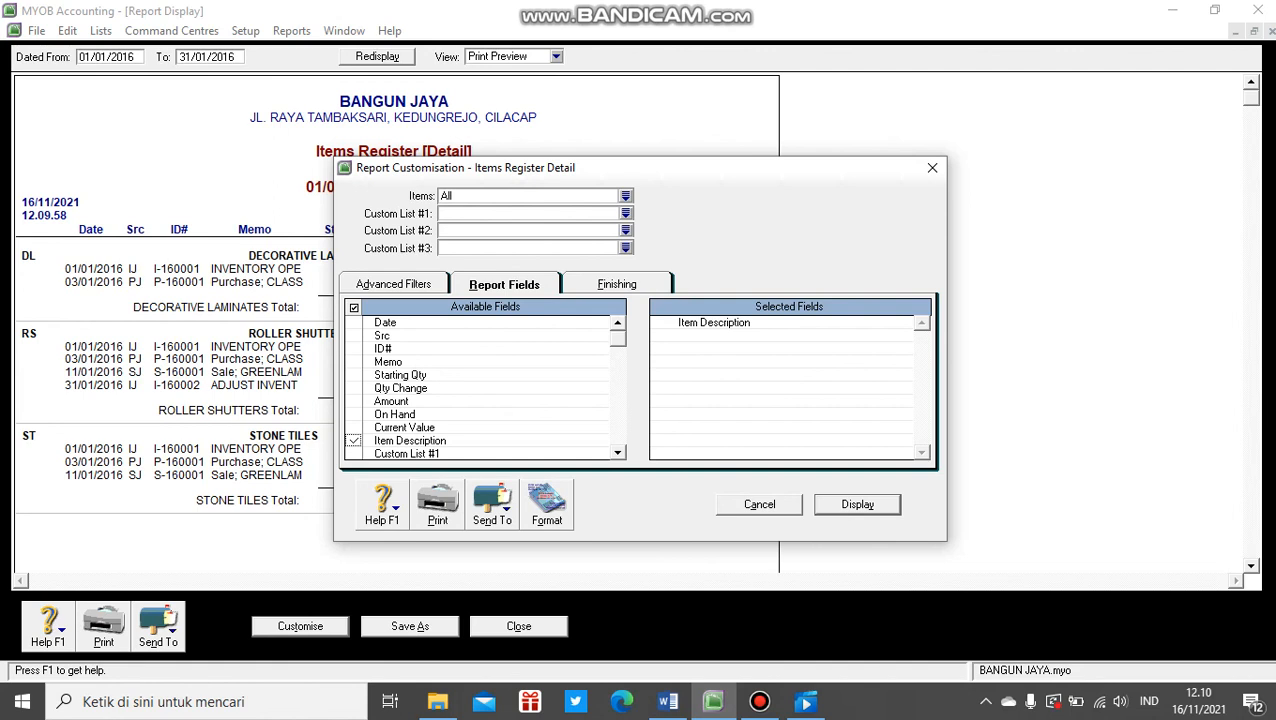
left_click(354, 428)
left_click(354, 322)
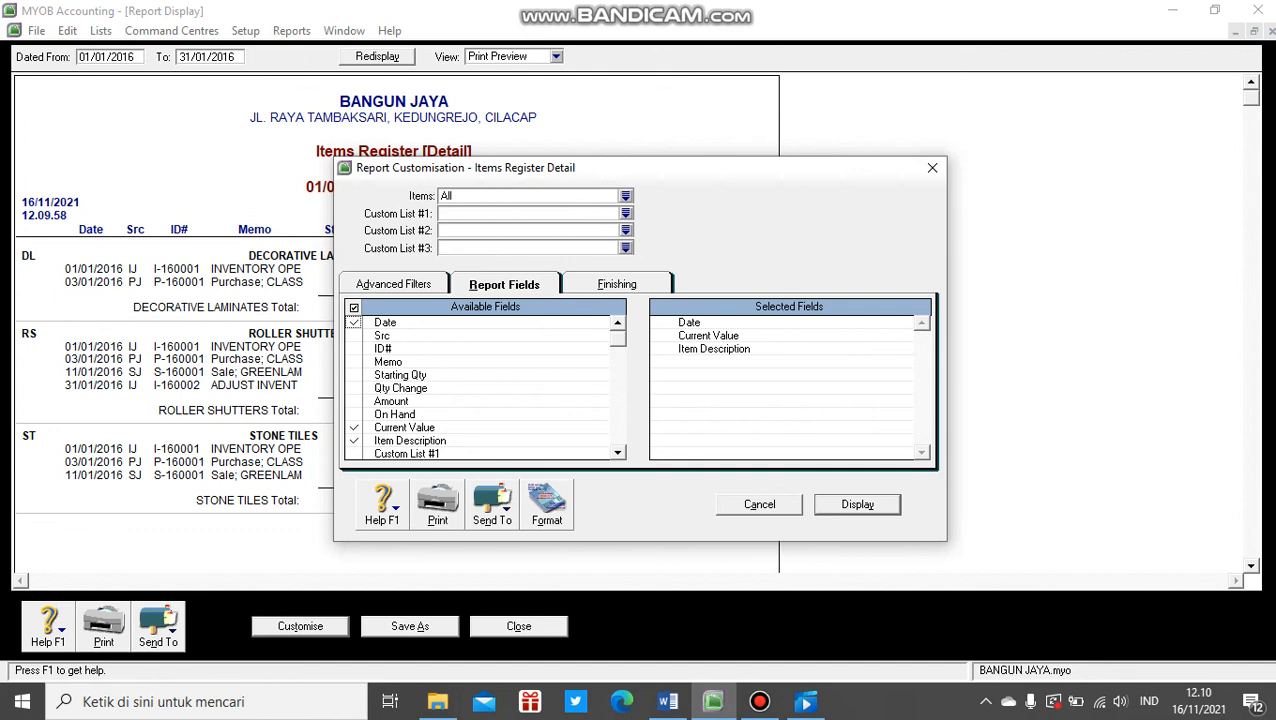
left_click(857, 504)
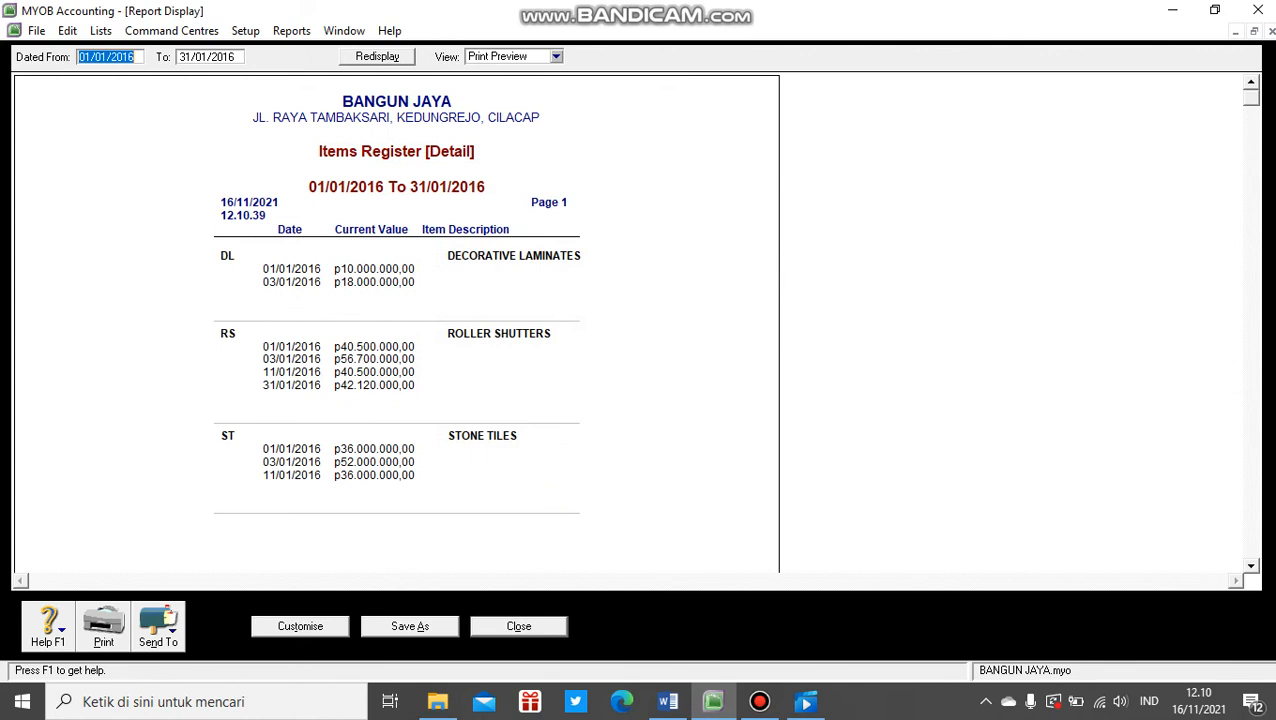
In Screen Report view, move the Item Description column before Current Value, then return to Print Preview.
left_click(556, 57)
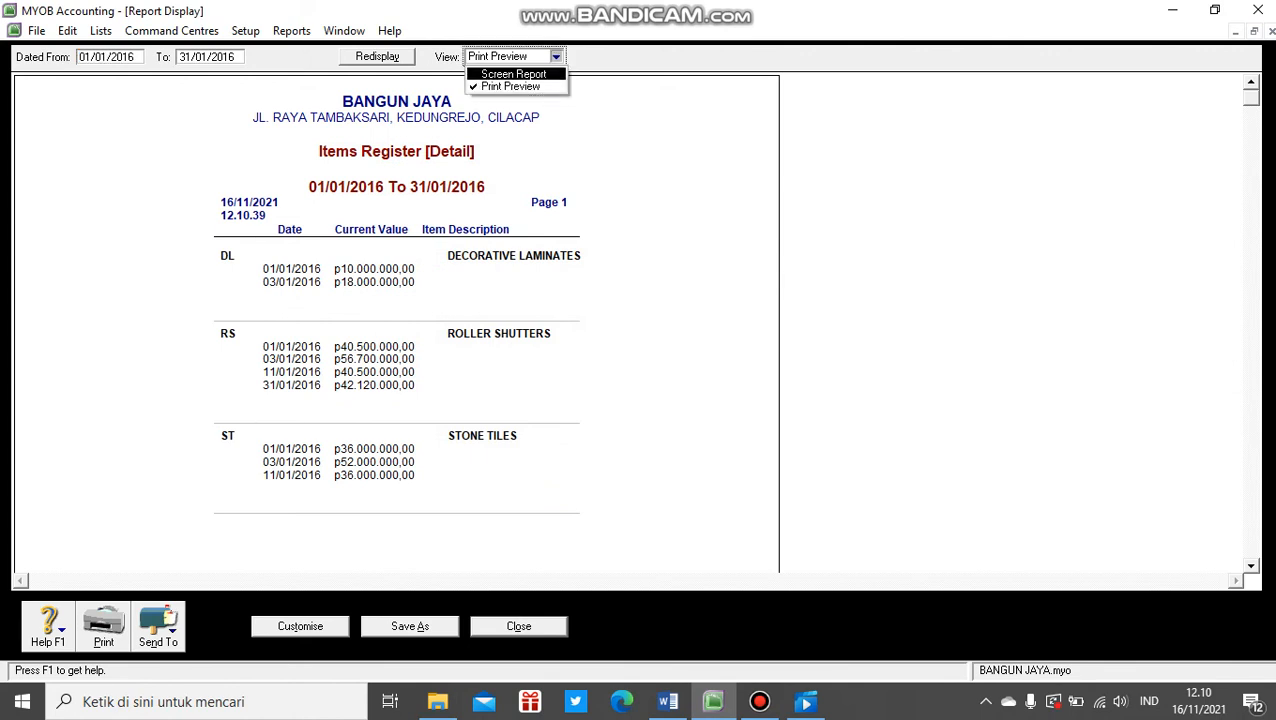
left_click(514, 74)
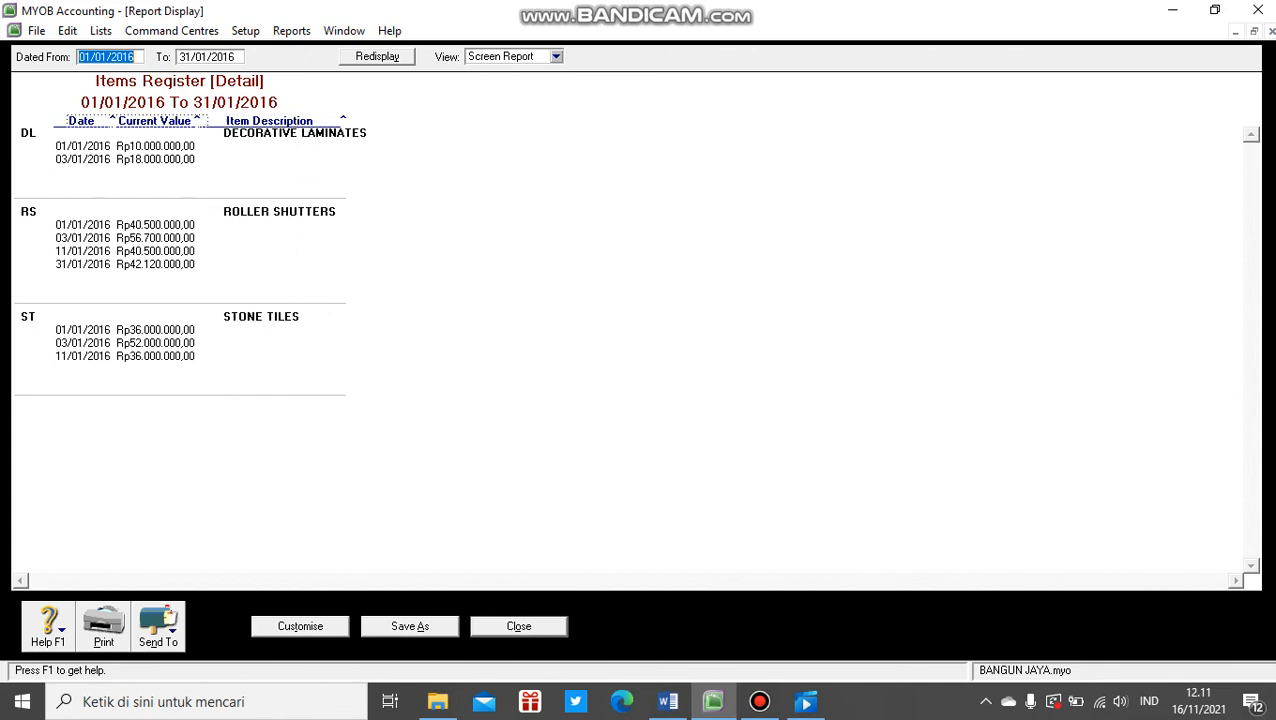
left_click_drag(269, 121, 137, 121)
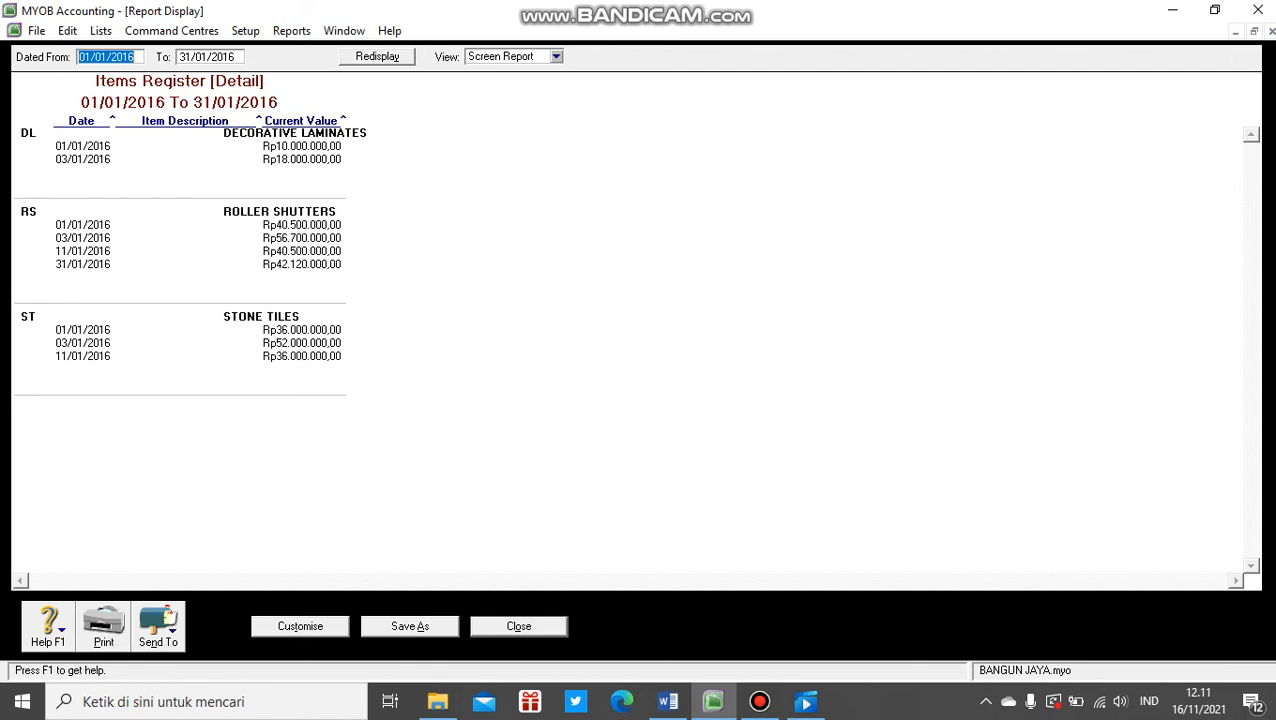
left_click(556, 57)
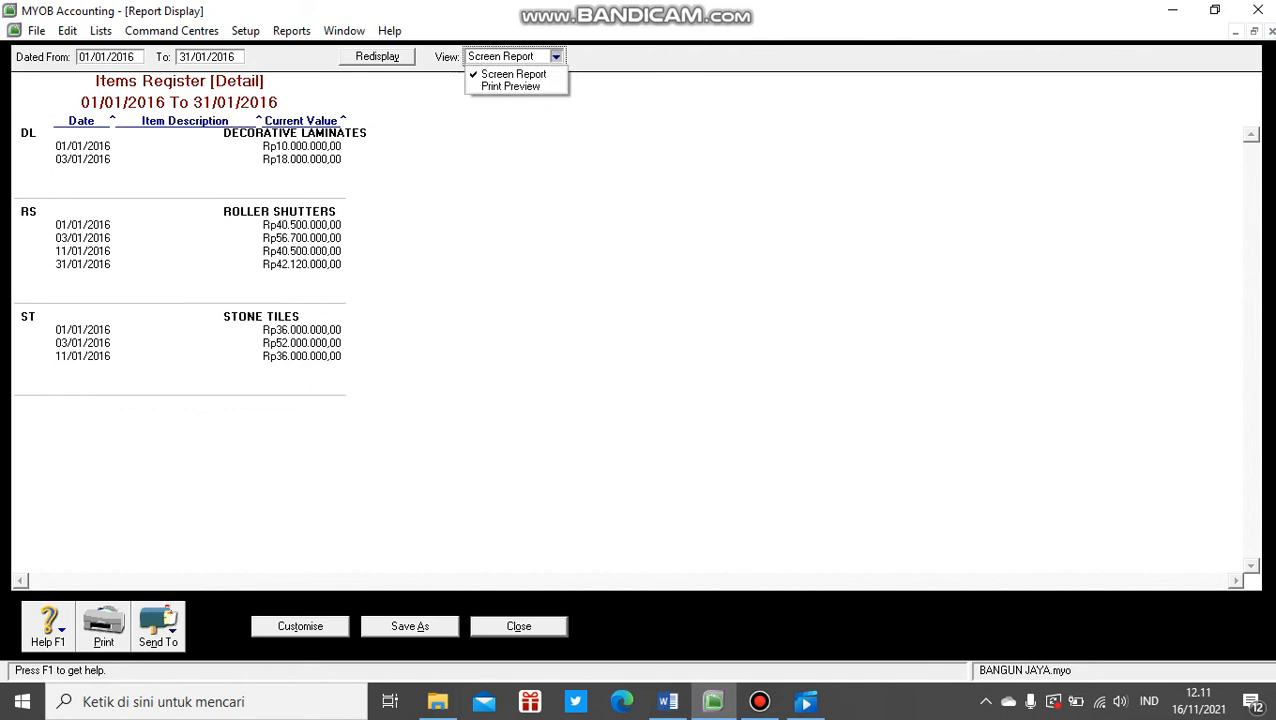
left_click(511, 87)
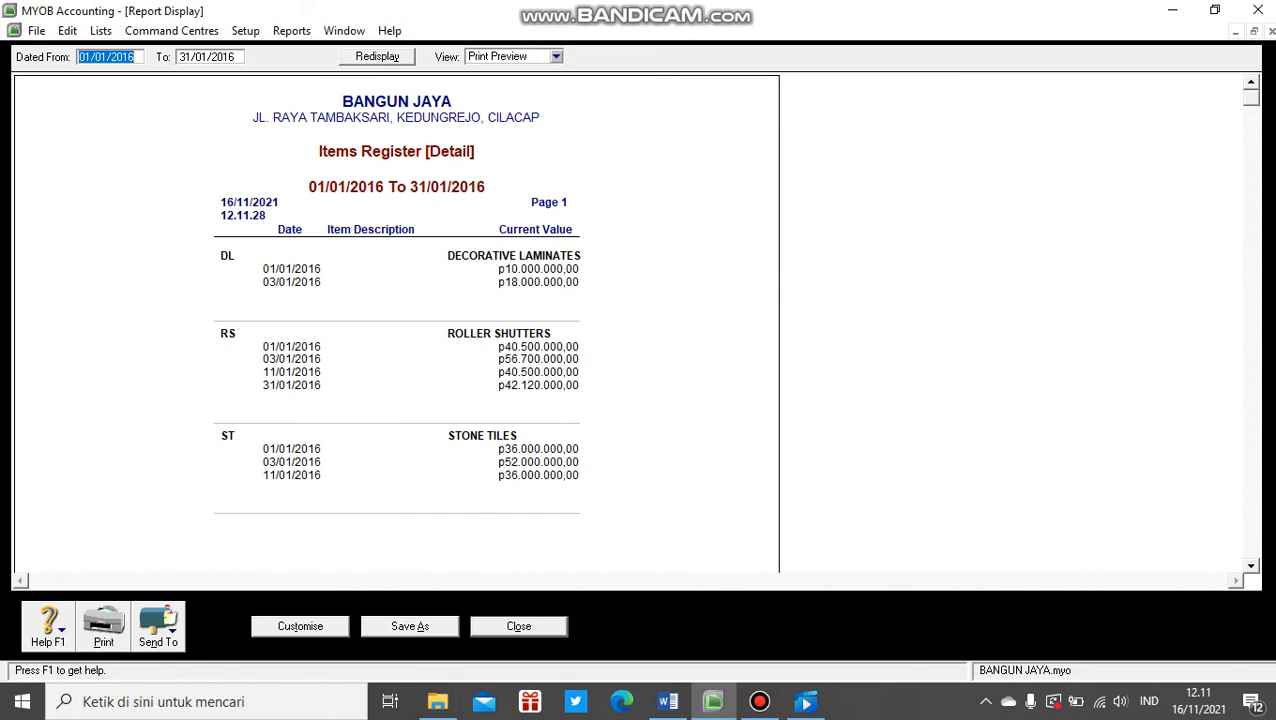
Export the report as a PDF named Items Register Detail, then close the report and Index to Reports.
left_click(104, 627)
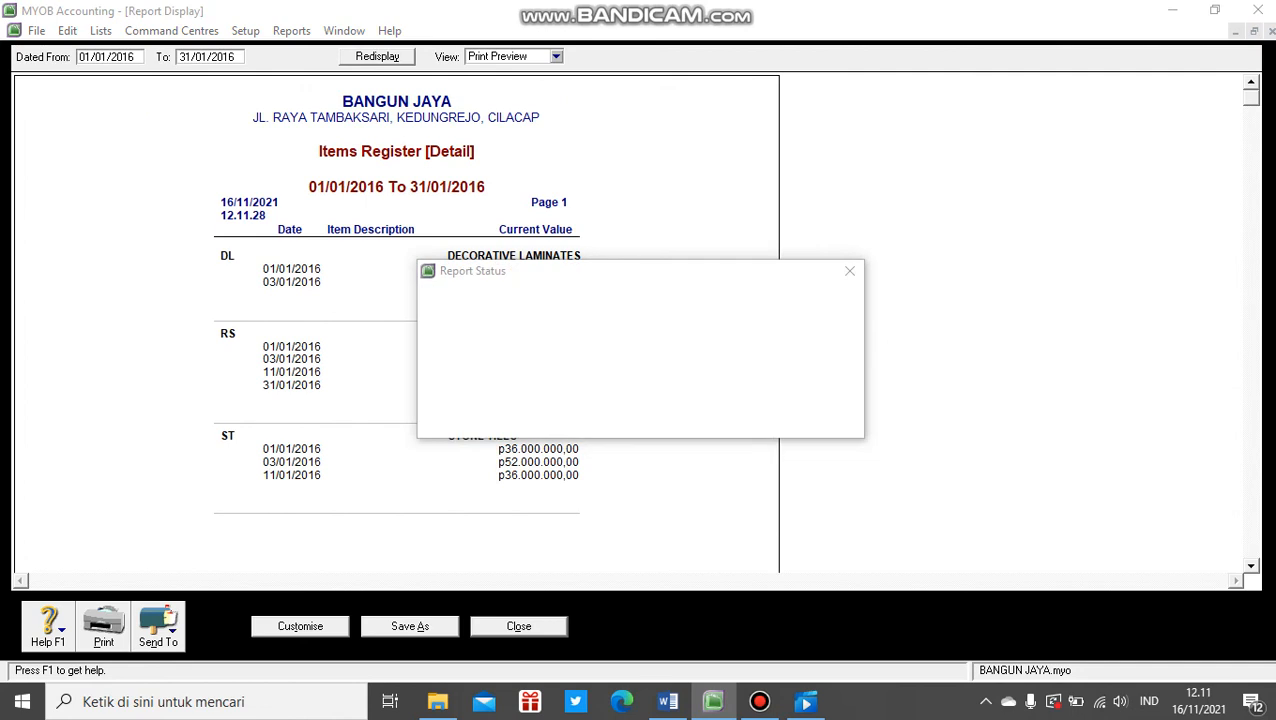
left_click(848, 285)
left_click(158, 627)
left_click(165, 581)
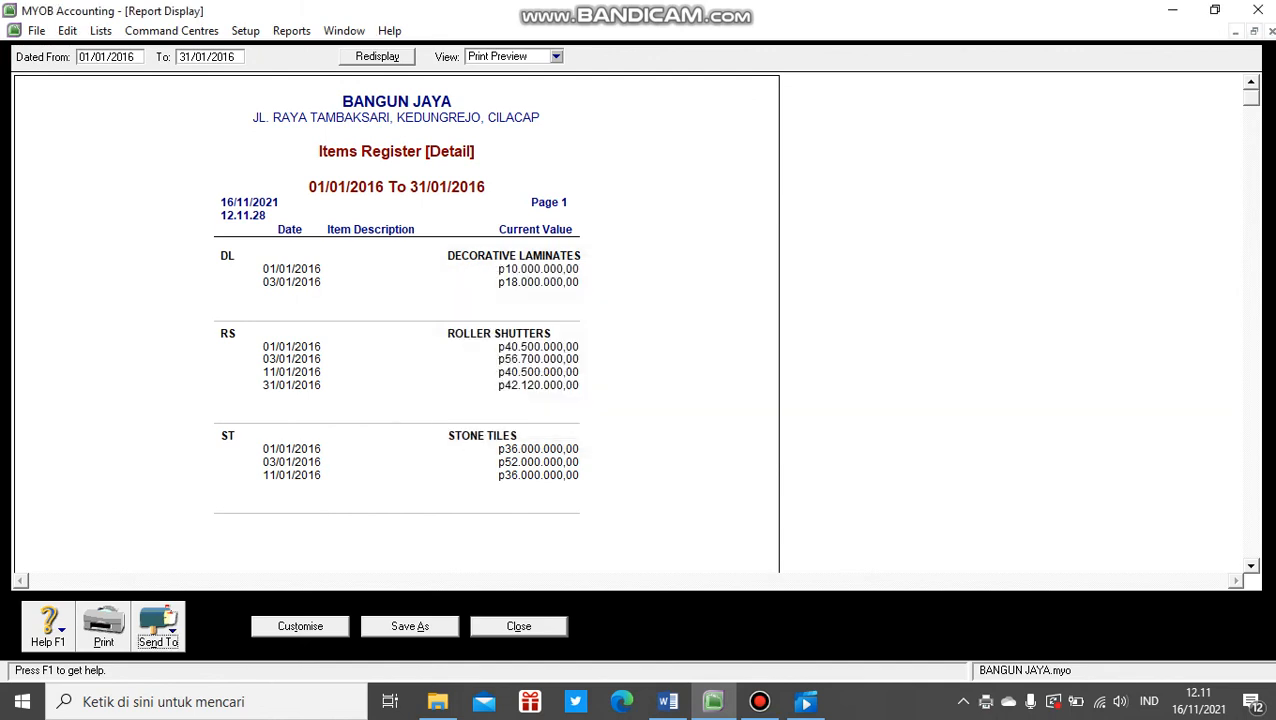
left_click(158, 627)
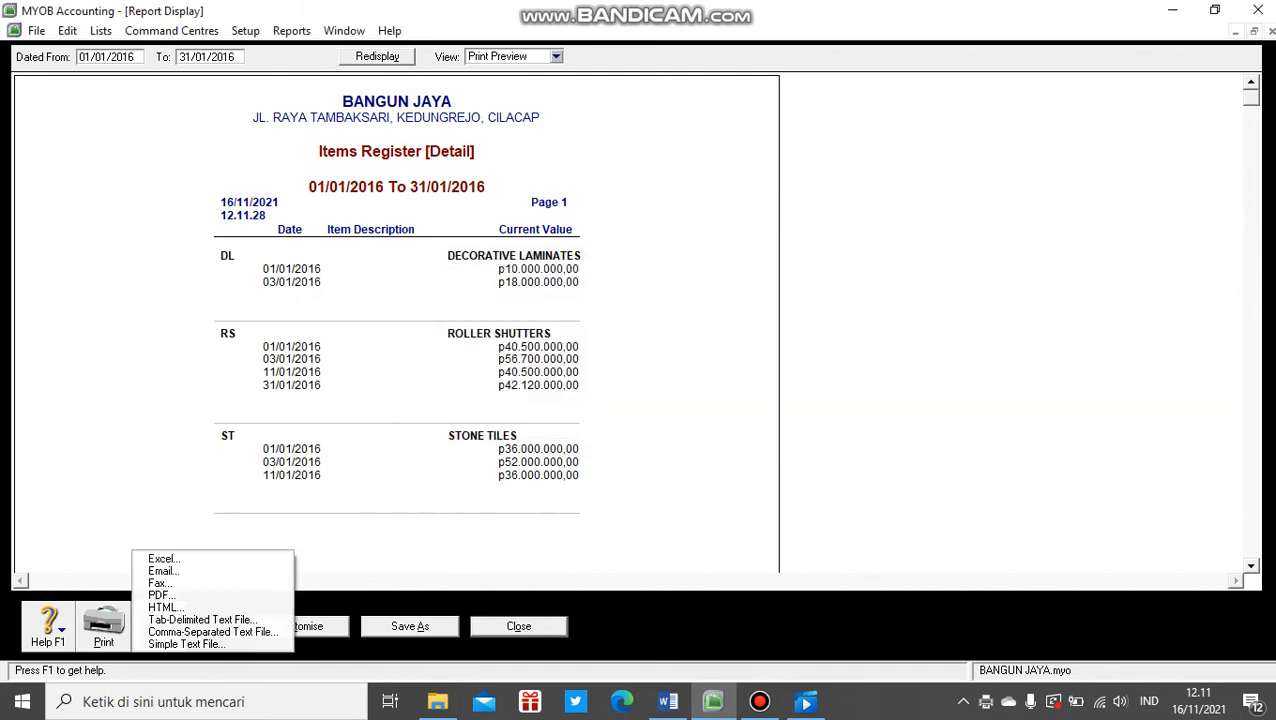
left_click(163, 595)
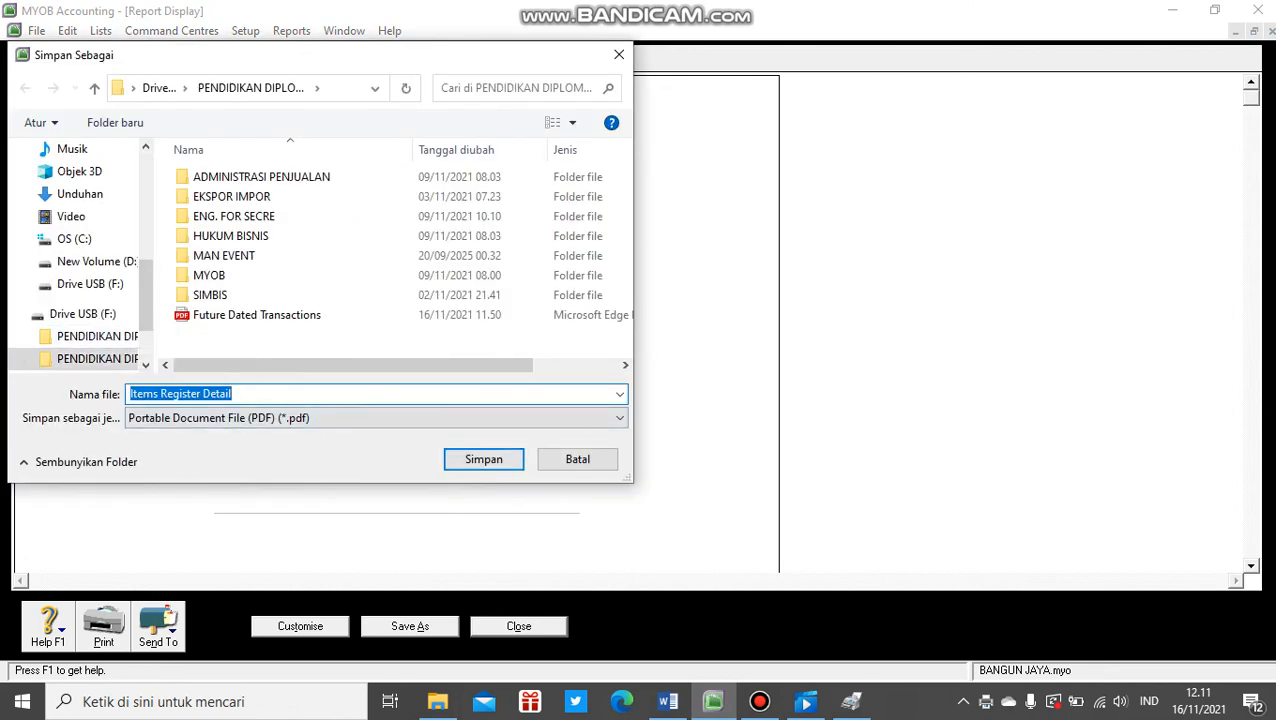
left_click(483, 459)
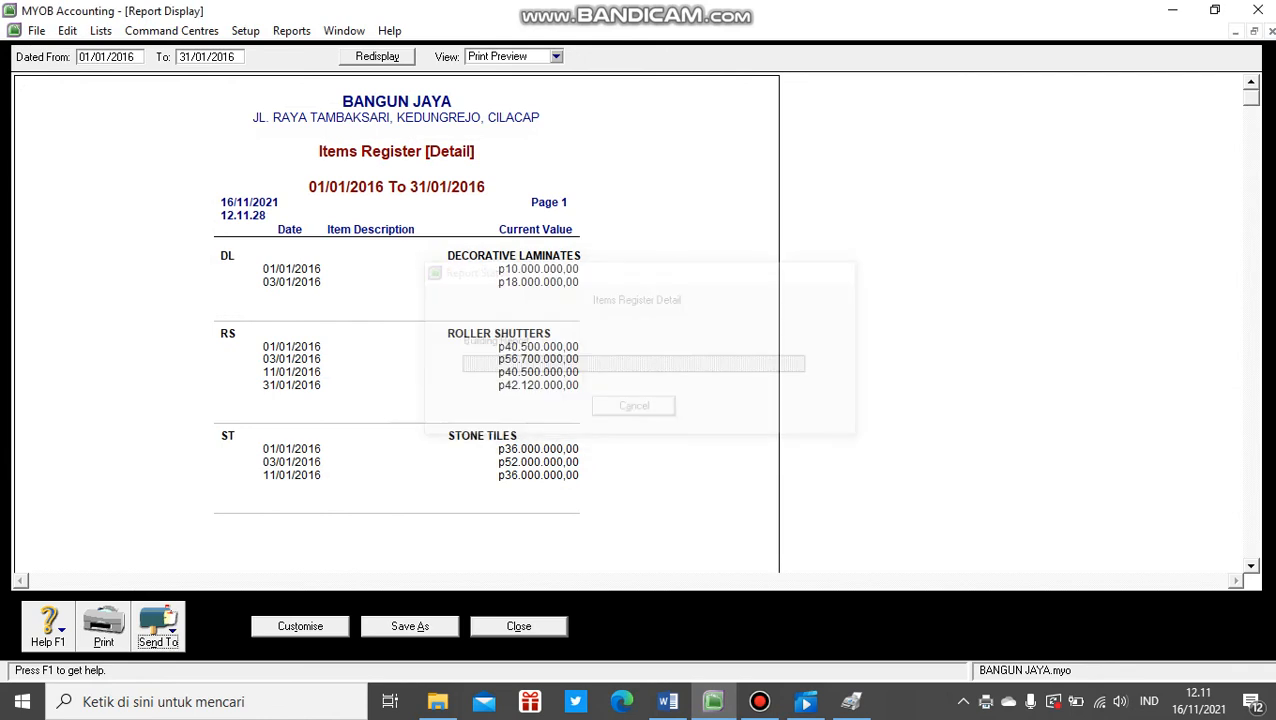
left_click(518, 626)
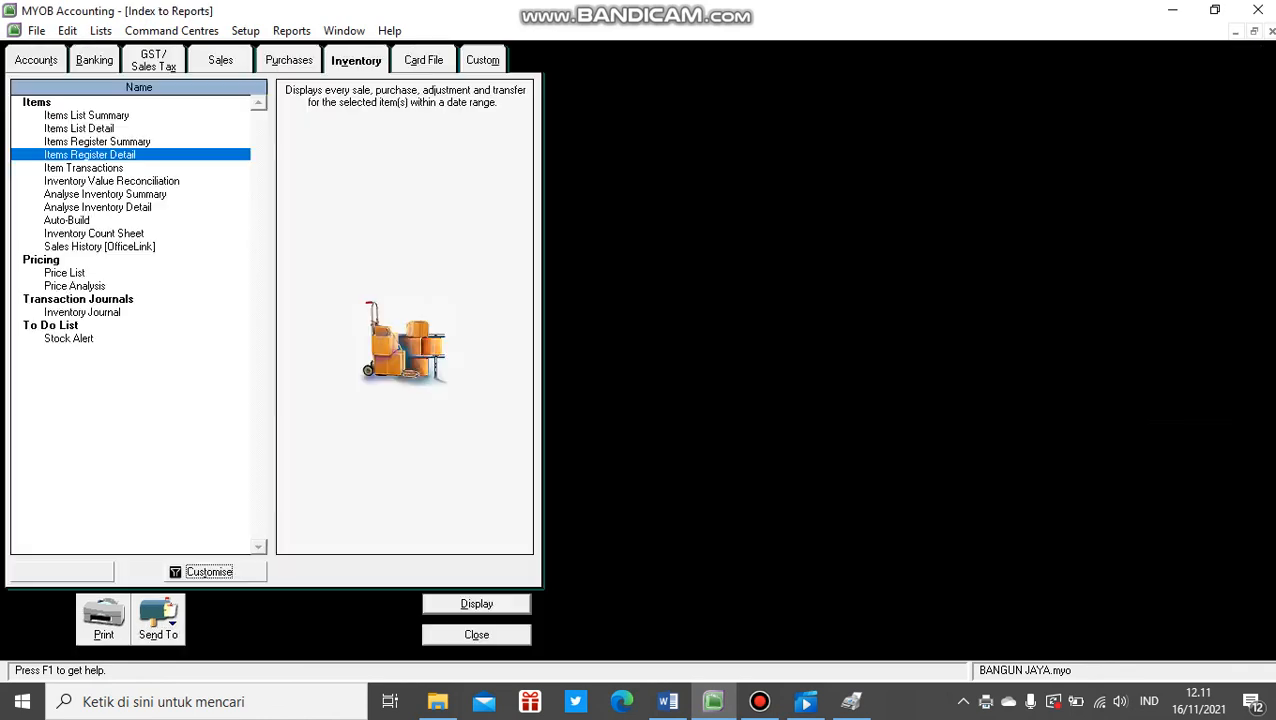
left_click(476, 634)
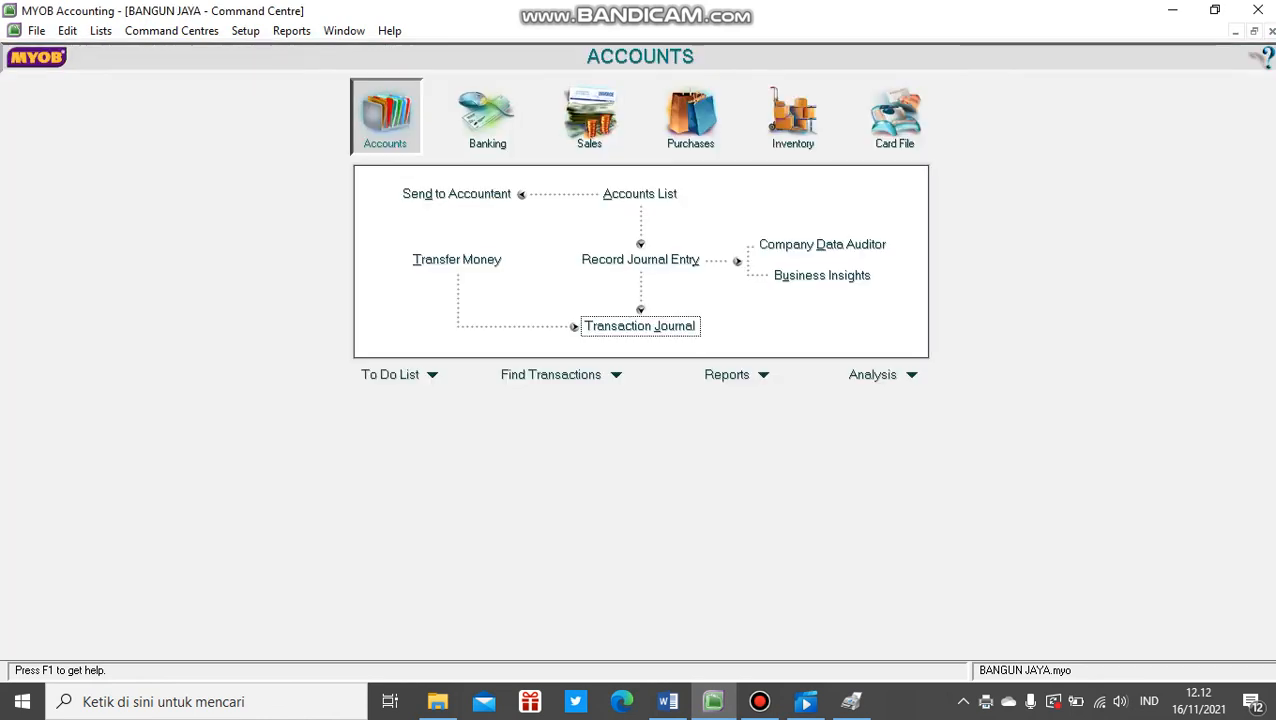